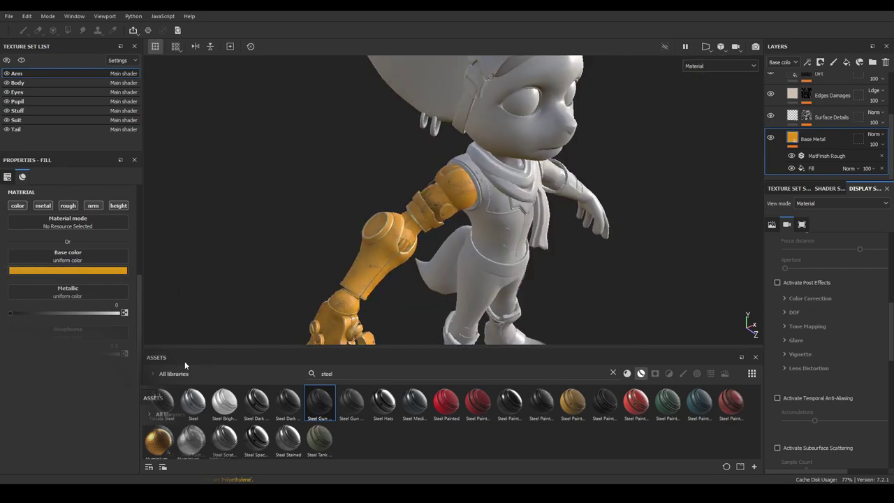
Add the Steel material to the arm's layer stack, above the Steel Painted Scraped folder
alt+drag(347, 152, 303, 212)
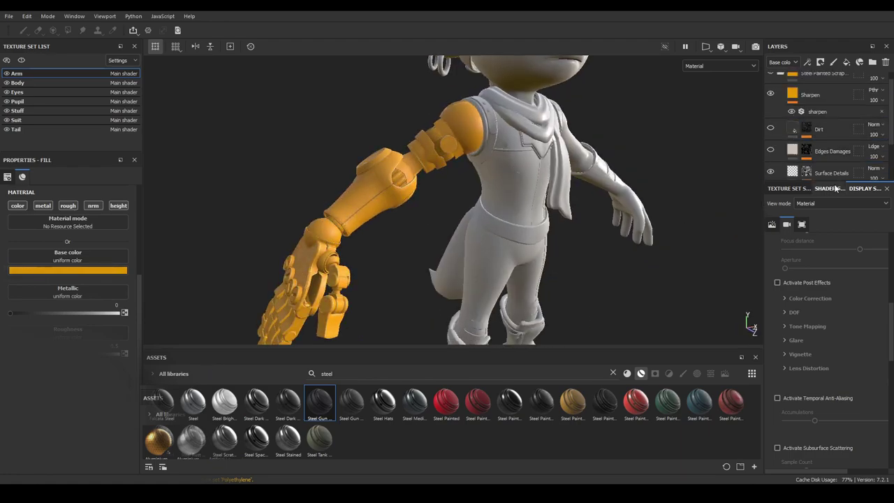
drag(193, 402, 803, 80)
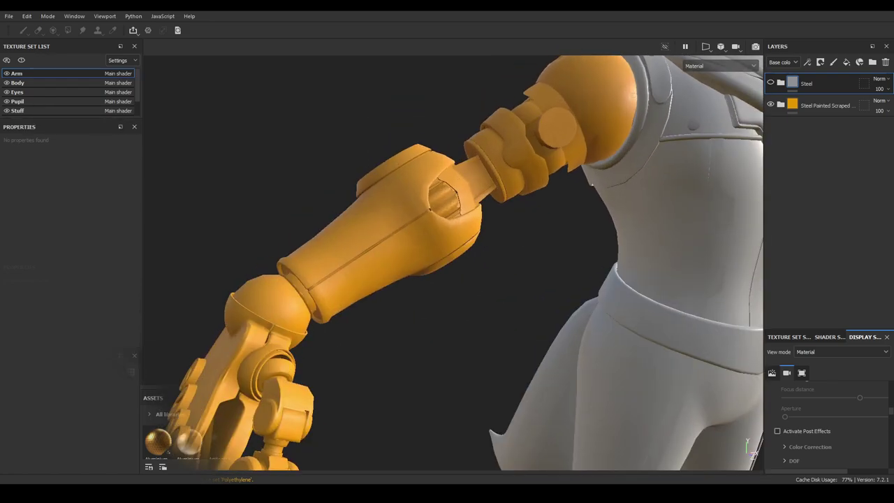
Search 'stylized' and add Steel Medieval Stylized as the arm's top layer, then select Base Metal
text(stylized)
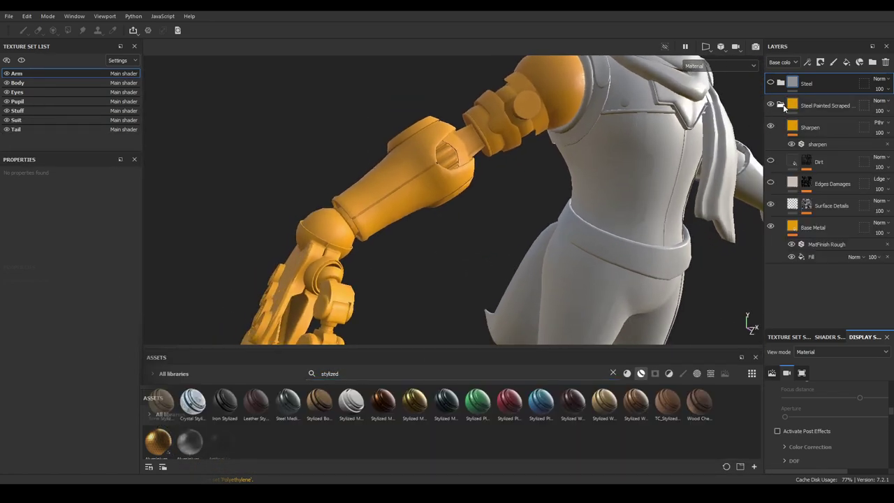
click(782, 105)
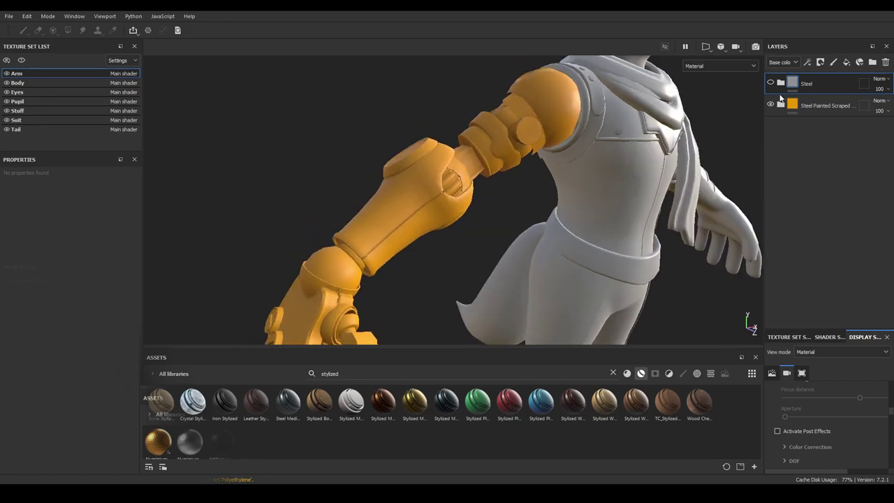
drag(817, 83, 814, 80)
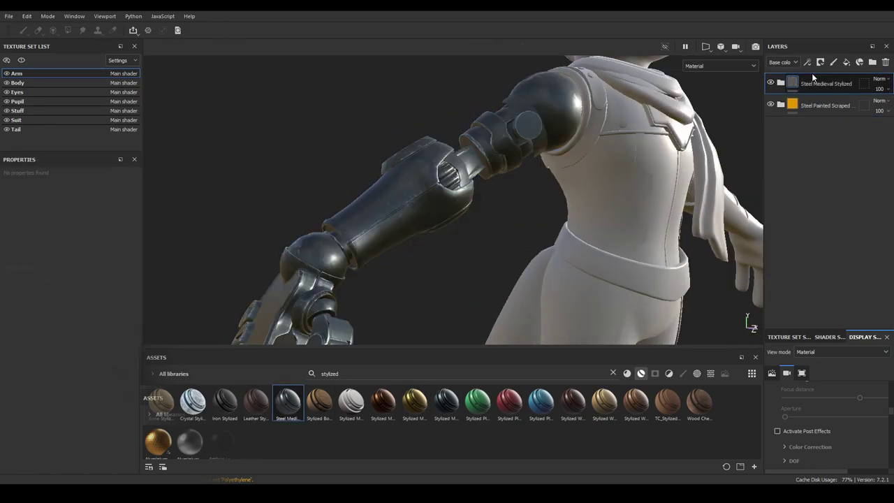
click(812, 148)
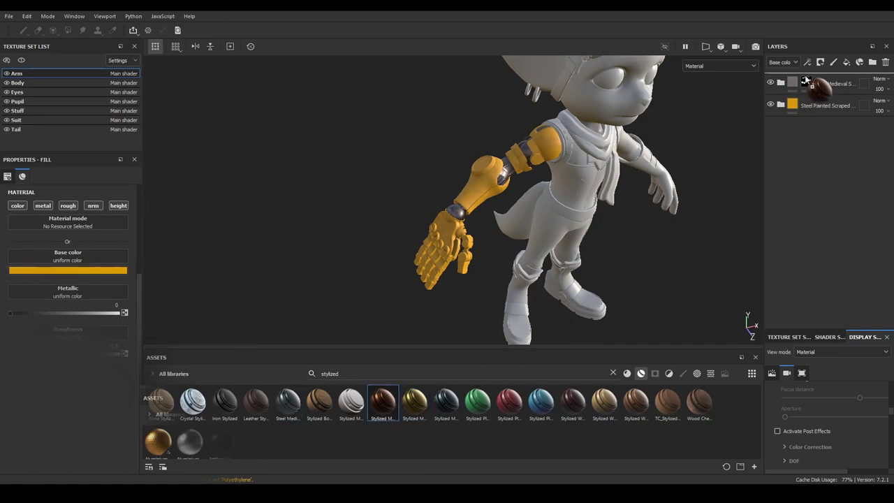
Try a Stylized Metal Bronze layer, undo it, and reselect the Base Metal layer
drag(804, 80, 803, 83)
click(770, 84)
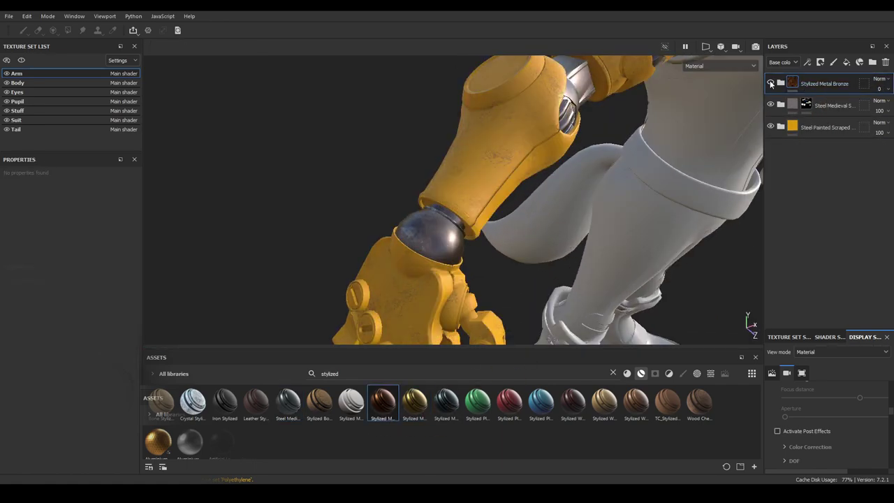
key(ctrl+z)
click(772, 151)
mouse_move(556, 225)
alt+mouse_down()
mouse_move(461, 195)
mouse_move(447, 224)
mouse_move(475, 210)
alt+mouse_up()
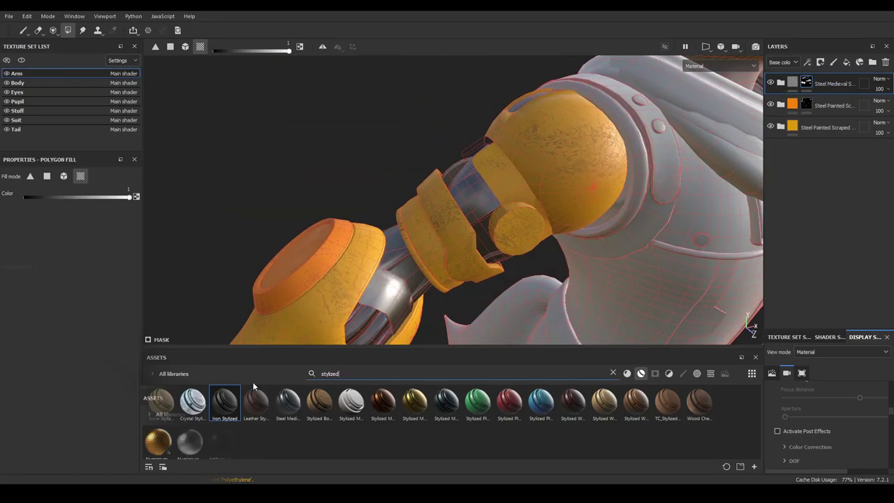
Search 'painted' and add another Steel Medieval material as the arm's top layer
key(ctrl+a)
text(painted)
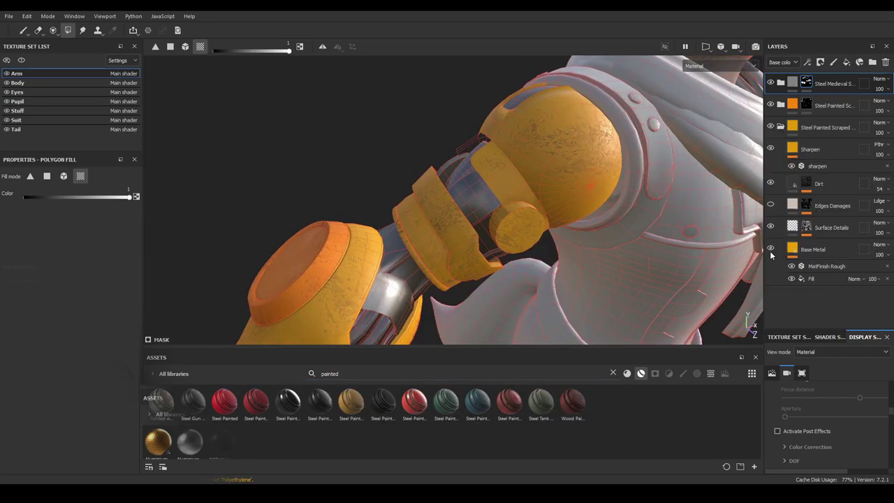
drag(478, 401, 801, 79)
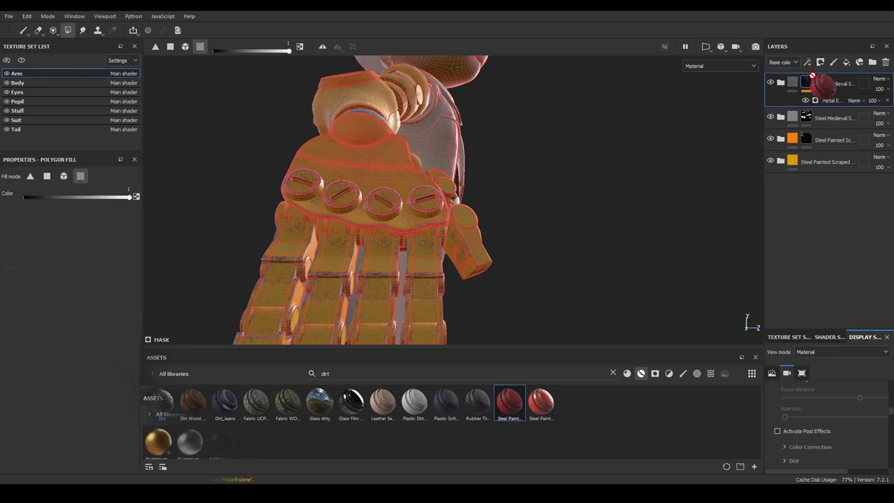
drag(812, 75, 822, 105)
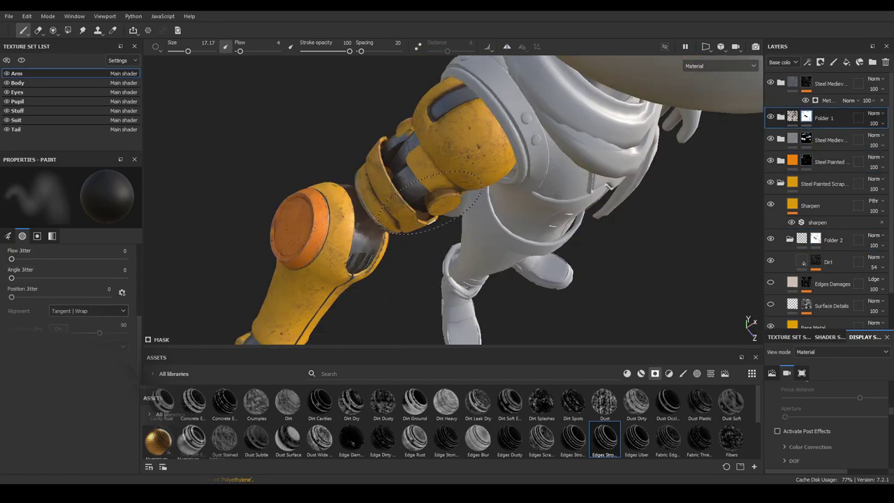
Orbit from the shoulder around to a front view of the arm
alt+drag(431, 201, 285, 202)
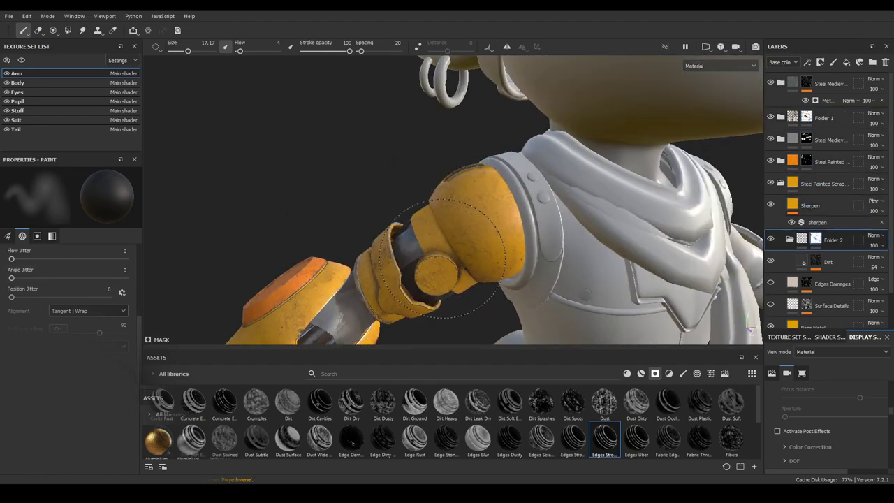
alt+drag(739, 240, 526, 223)
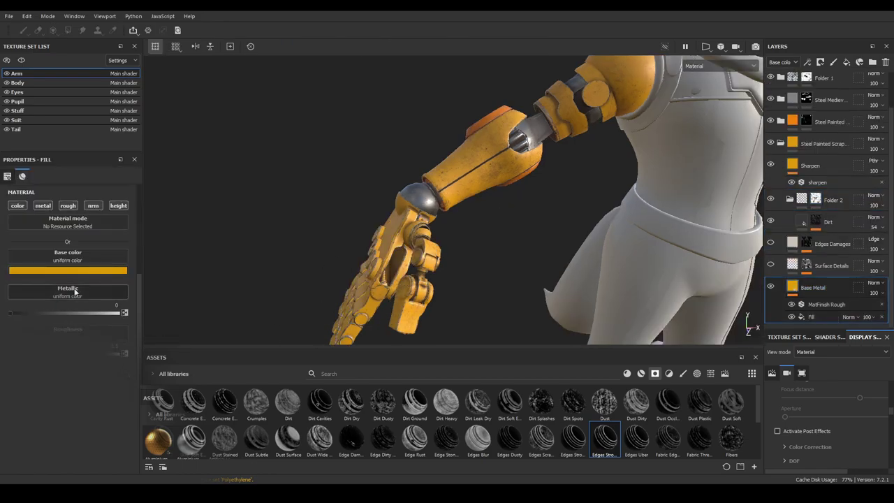
alt+drag(511, 217, 186, 362)
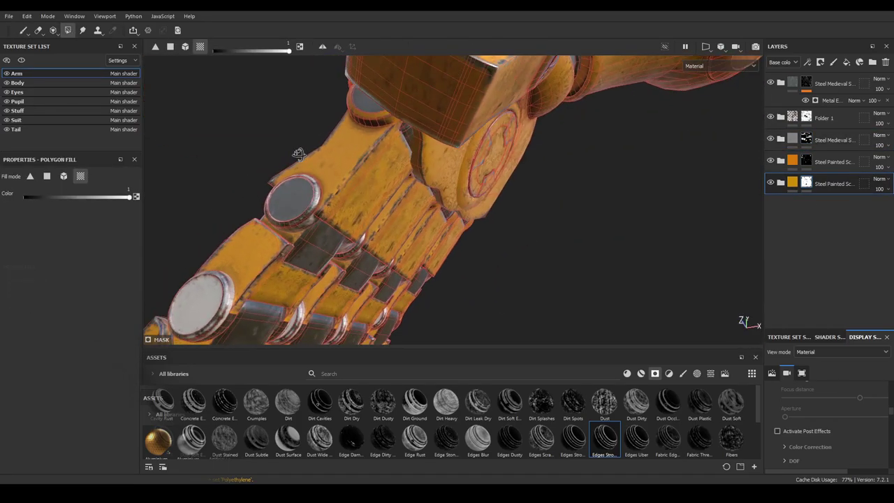
Switch to the 2D UV view and pan and zoom across the gauntlet's UV layout
alt+drag(316, 150, 225, 143)
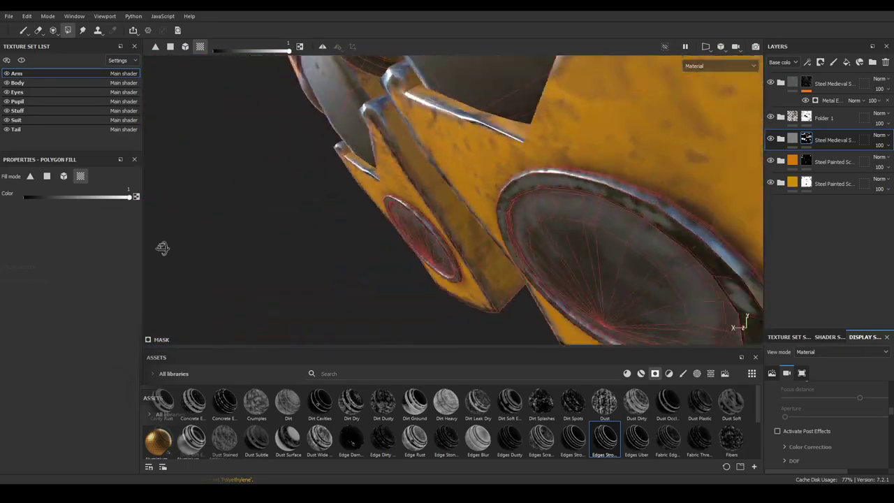
key(F2)
middle_drag(431, 182, 453, 214)
scroll(339, 118, up, 3)
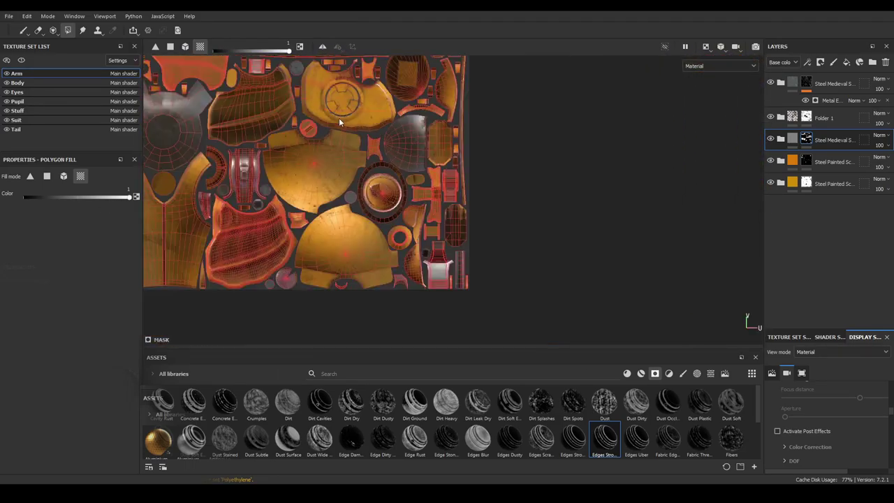
scroll(445, 209, down, 2)
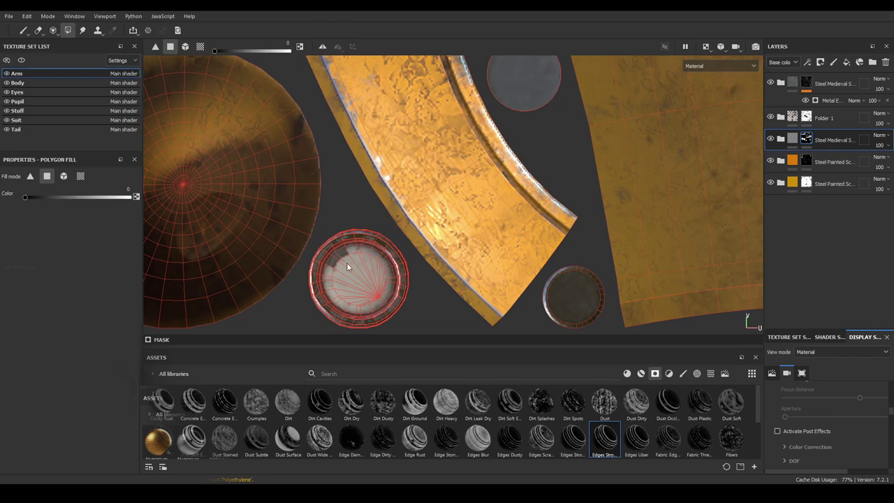
Add the Ice material from a 'gl' search, show the model unshaded, and duplicate Steel Painted
text(g)
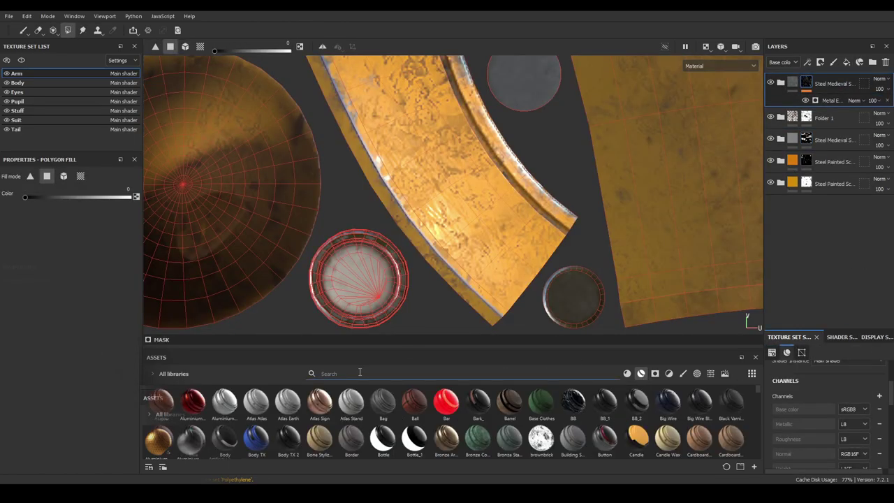
text(l)
drag(803, 77, 805, 83)
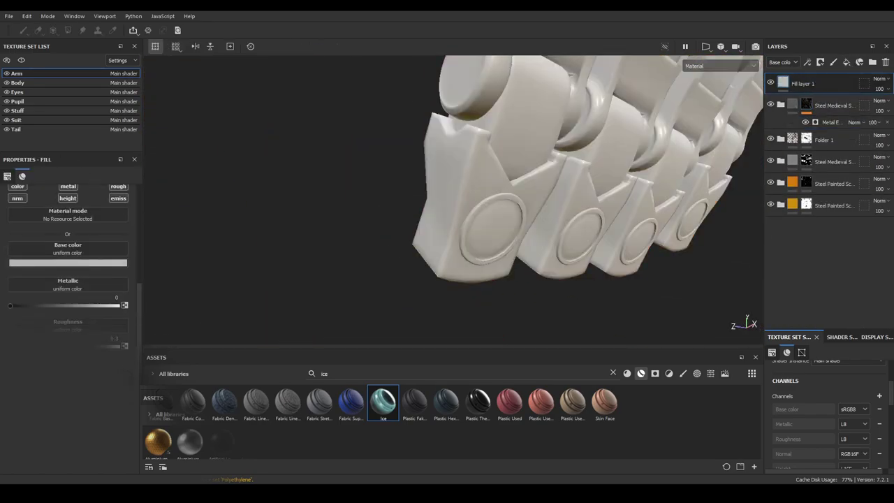
key(c)
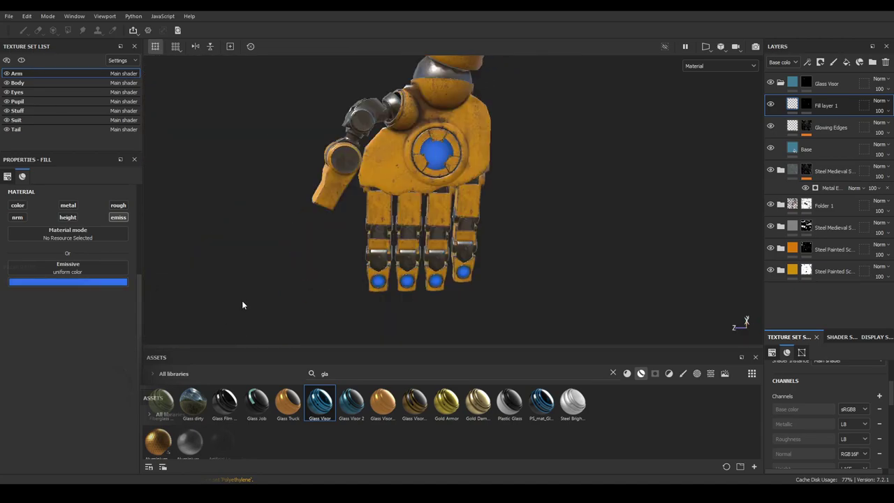
key(ctrl+d)
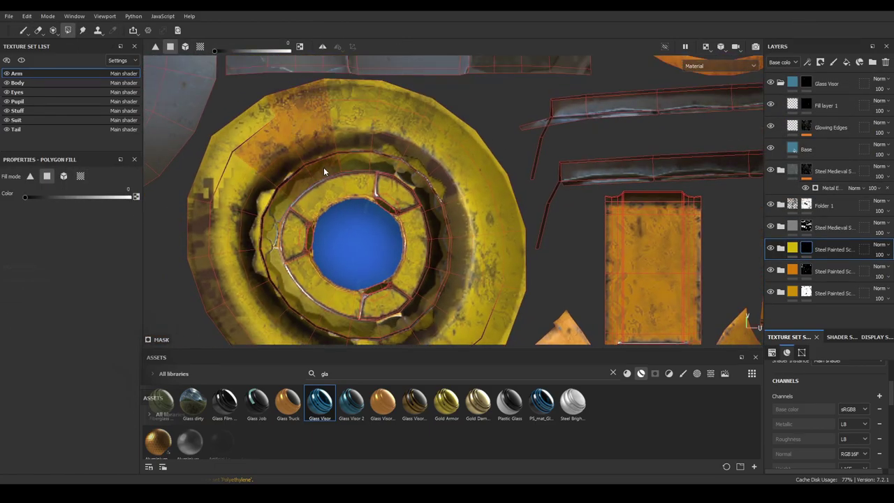
Fill the enclosed UV islands in the mask, then select the orange Steel Painted layer
drag(241, 213, 285, 261)
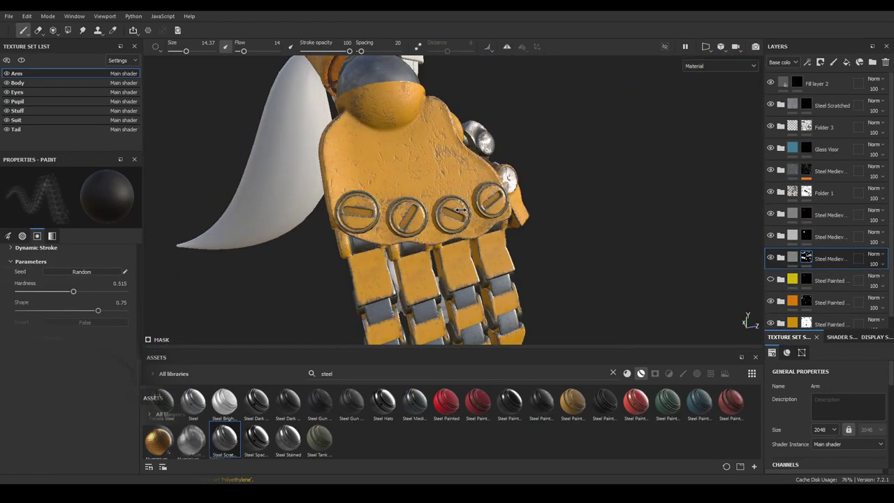
alt+drag(200, 144, 443, 265)
click(795, 80)
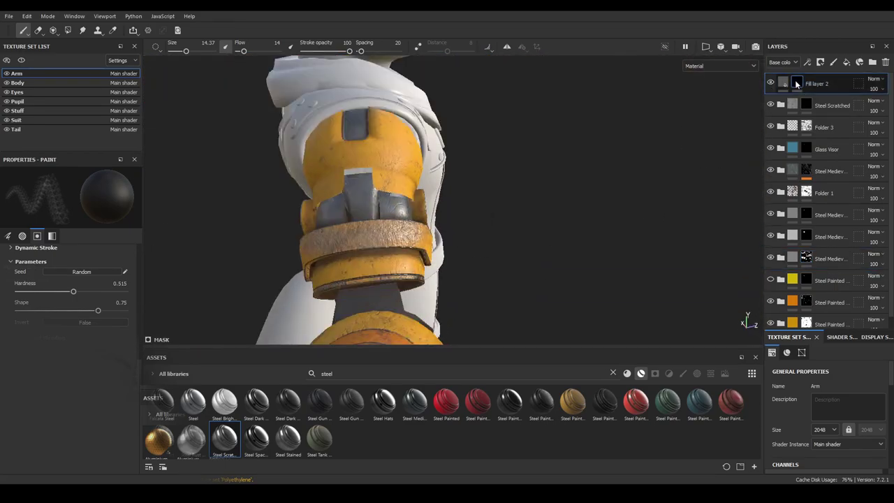
click(810, 302)
alt+drag(382, 241, 444, 233)
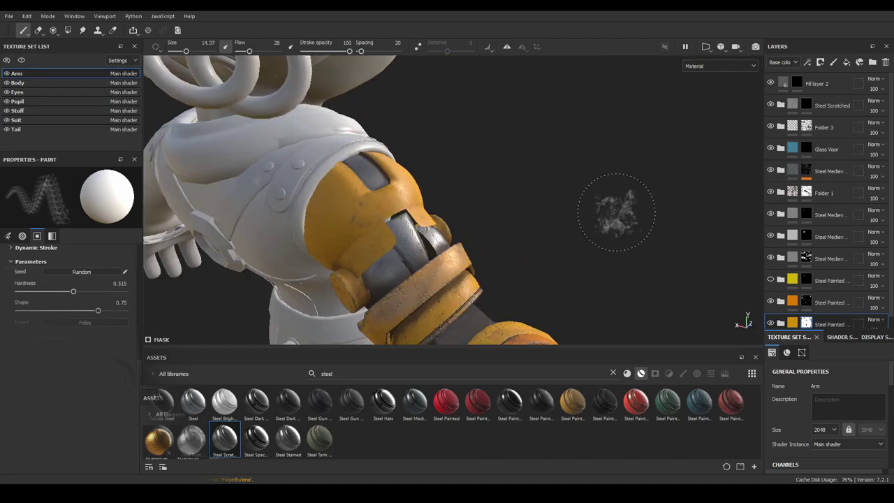
Add a darker steel material as a new layer and inspect the arm from above
mouse_move(383, 402)
mouse_down()
mouse_move(428, 407)
mouse_move(384, 189)
mouse_up()
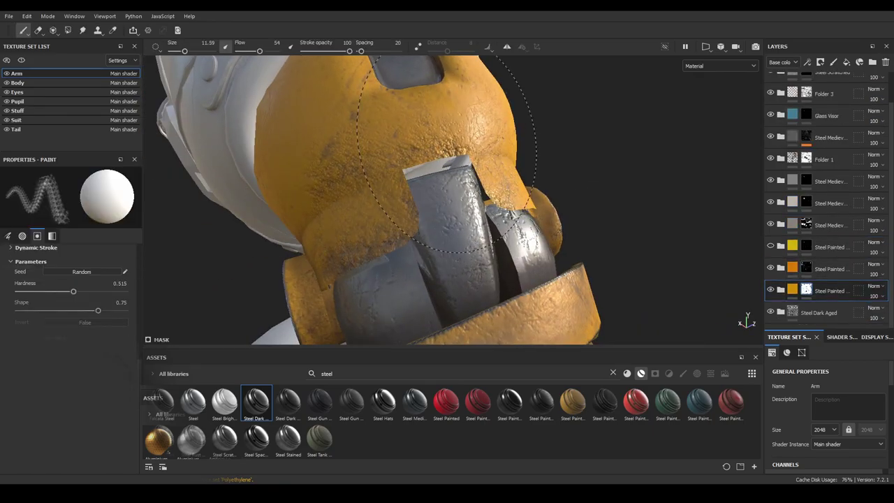
mouse_move(359, 195)
alt+mouse_down()
mouse_move(444, 126)
mouse_move(464, 209)
alt+mouse_up()
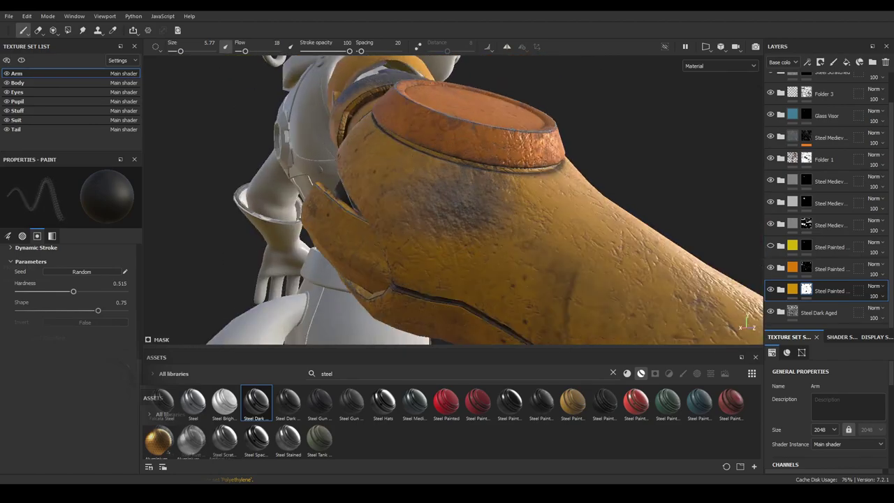
alt+drag(489, 230, 536, 232)
text(shape)
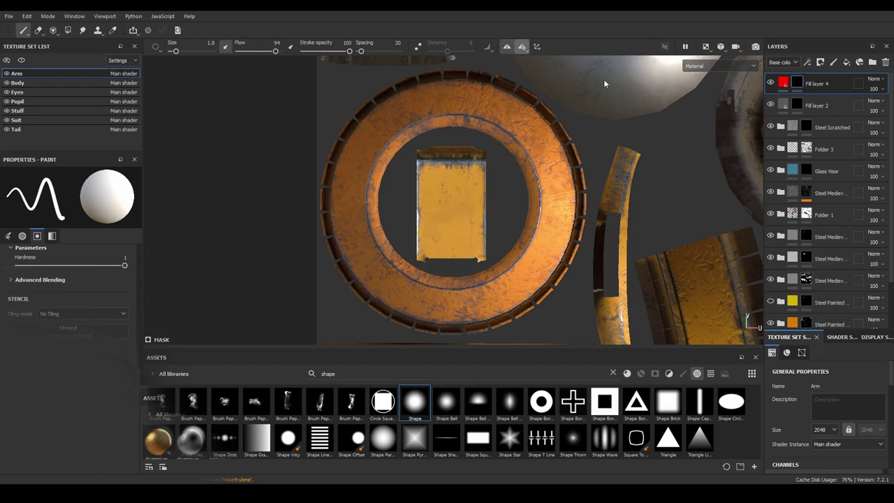
Compare the arm in the 3D and 2D UV views, then orbit to a rear view
key(F2)
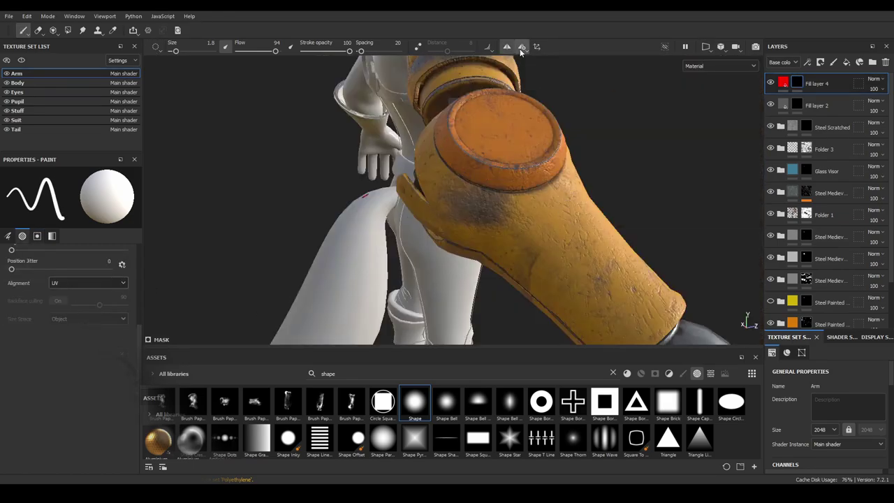
key(F3)
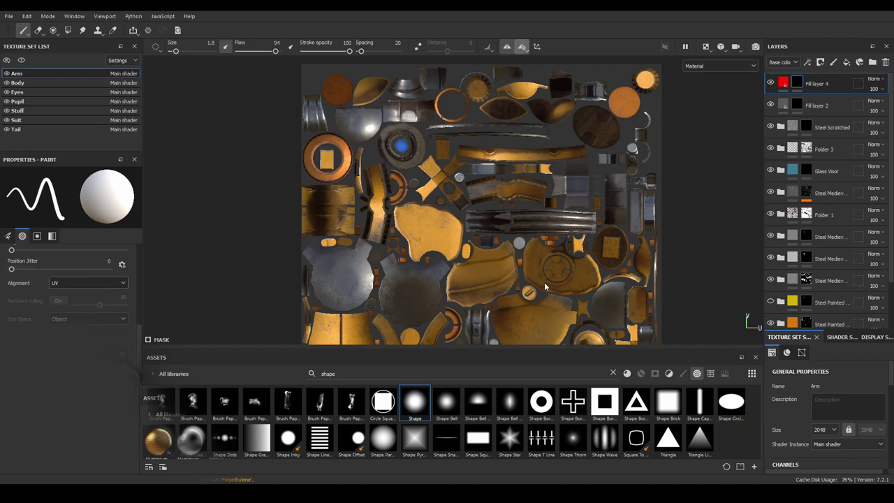
scroll(557, 290, up, 3)
key(F2)
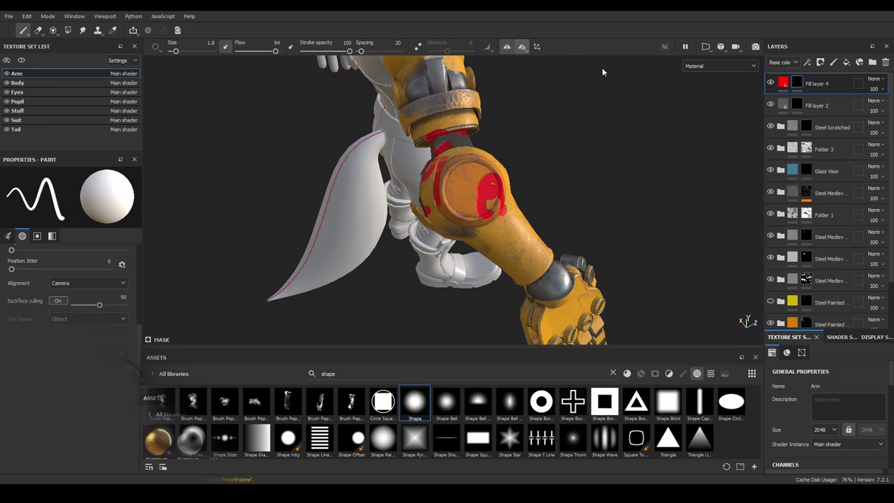
alt+drag(538, 57, 515, 85)
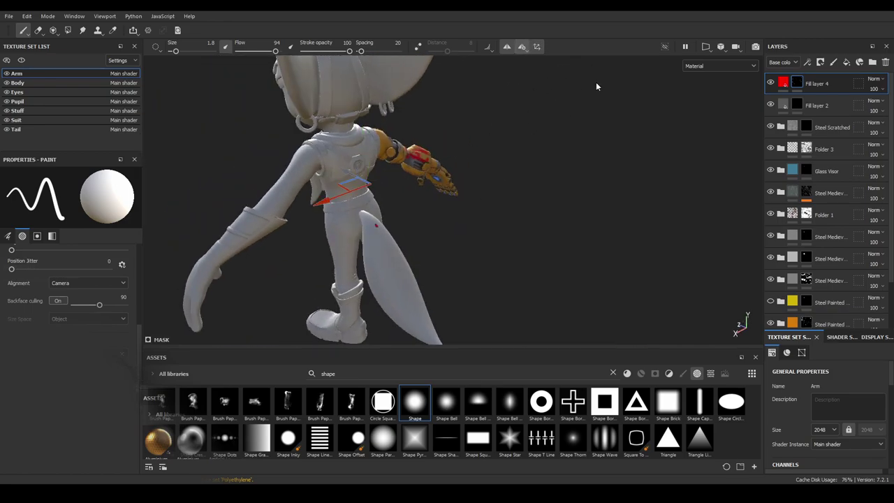
Check the split and UV layouts, then undo the red dots on the shoulder ring
key(F3)
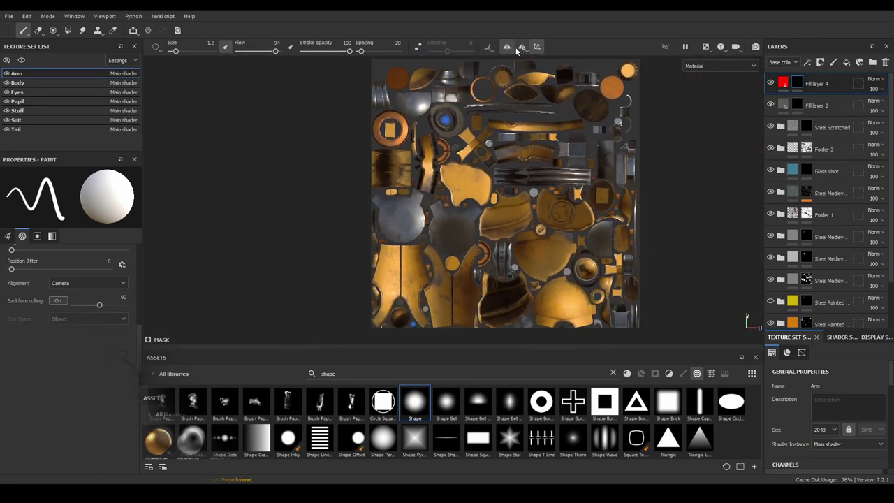
key(F1)
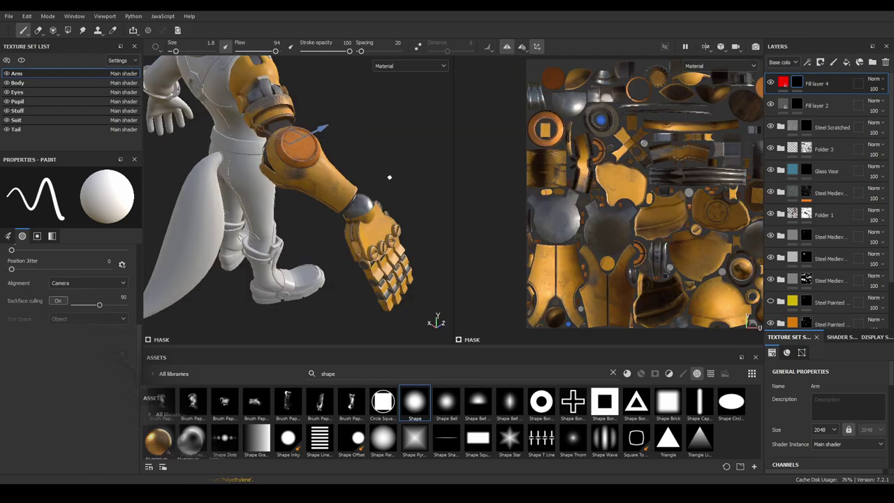
scroll(297, 143, up, 5)
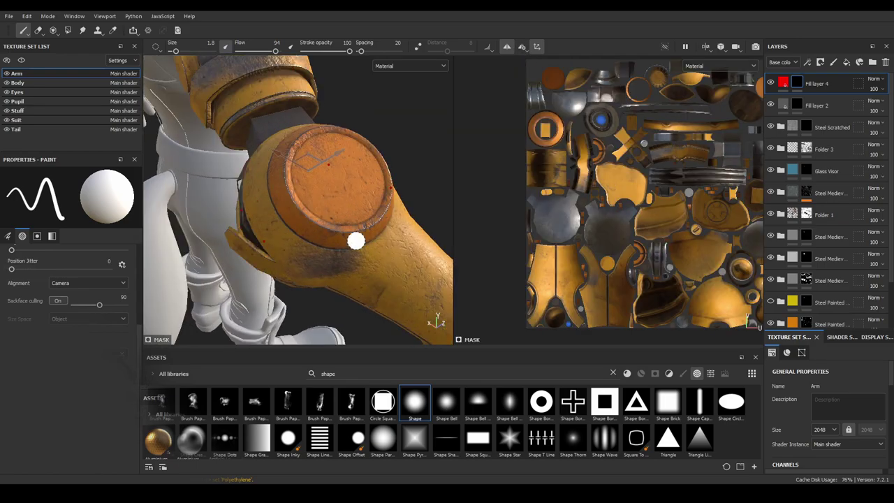
key(F2)
key(F3)
scroll(429, 127, up, 3)
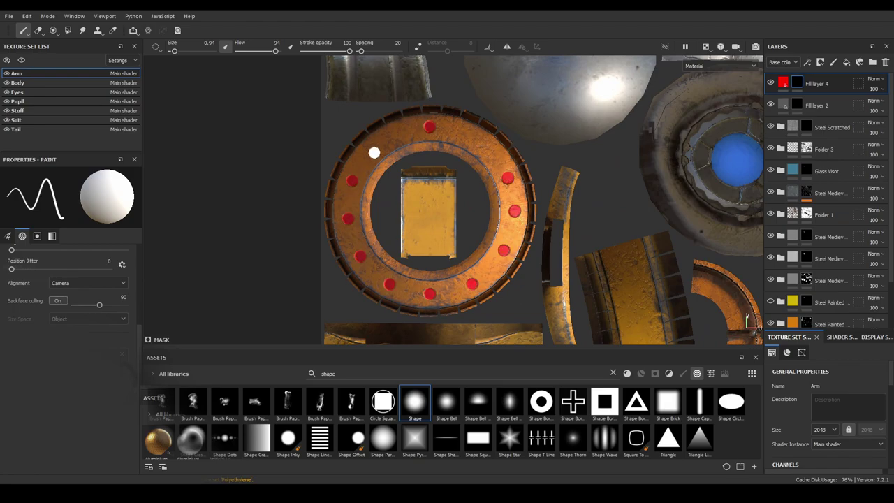
key(ctrl+z)
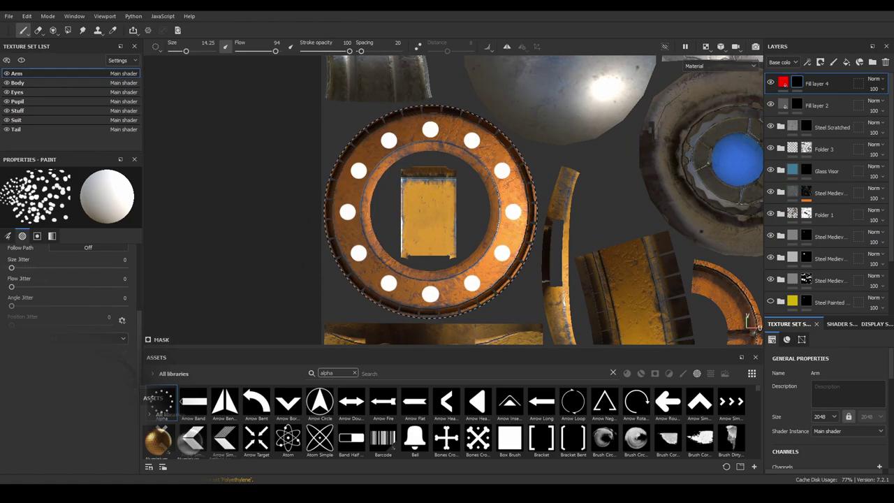
alt+drag(404, 170, 408, 196)
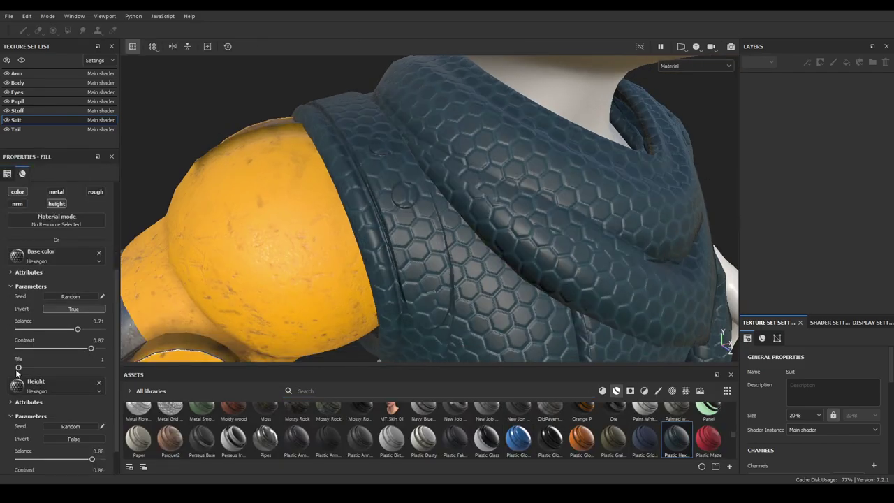
Try the Fabric Denim material on the suit, then a white striped fabric look
click(65, 31)
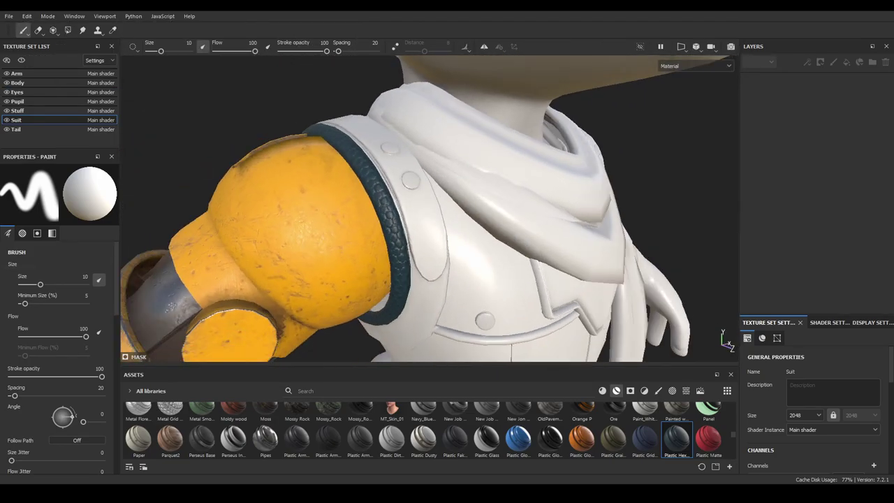
text(fab)
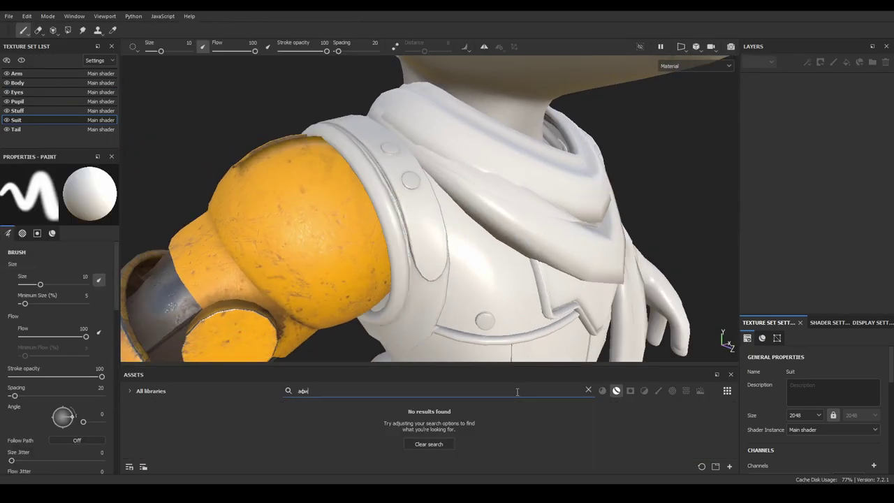
text(ric)
drag(265, 419, 489, 209)
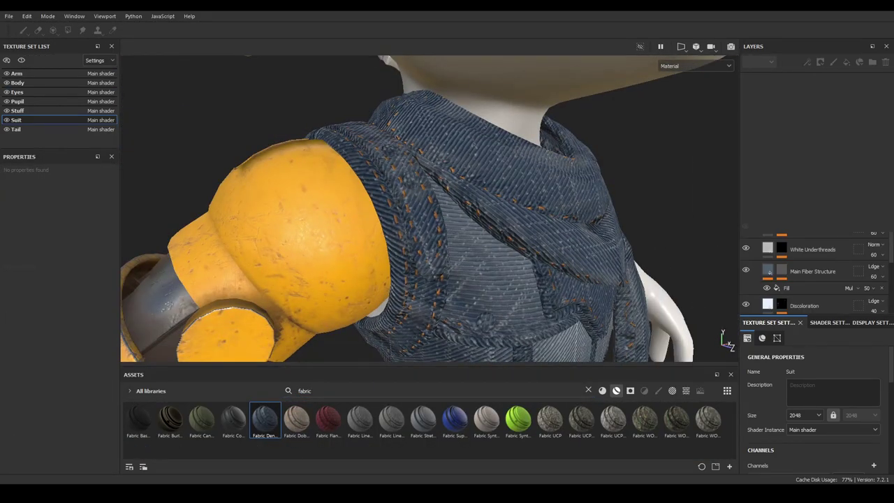
click(746, 250)
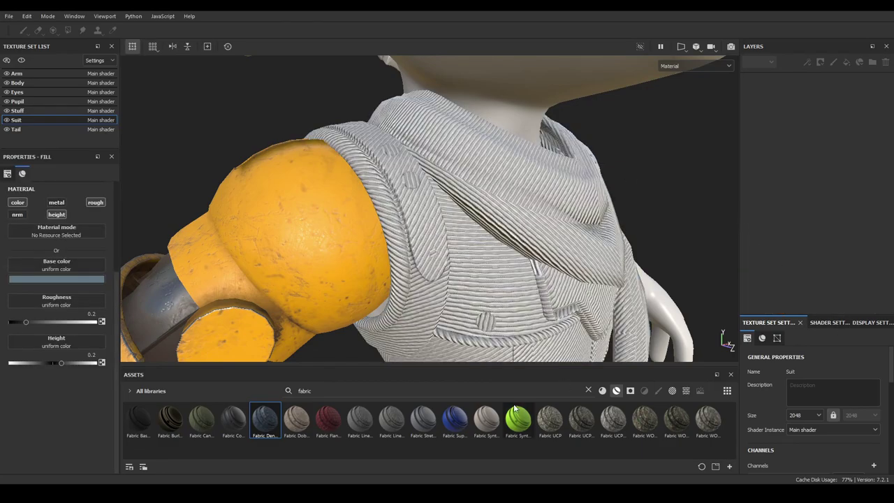
Apply a dark soft plastic with height enabled and polygon-fill the collar strip in its mask
text(plas)
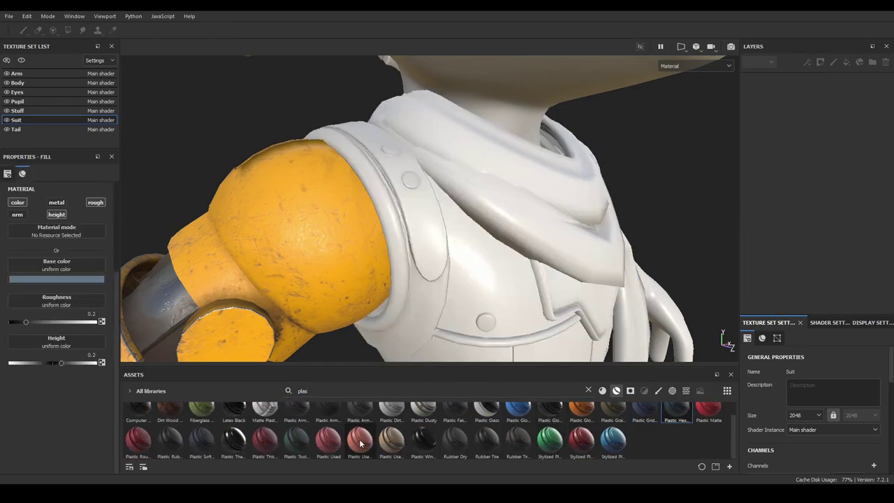
drag(201, 439, 489, 209)
click(64, 216)
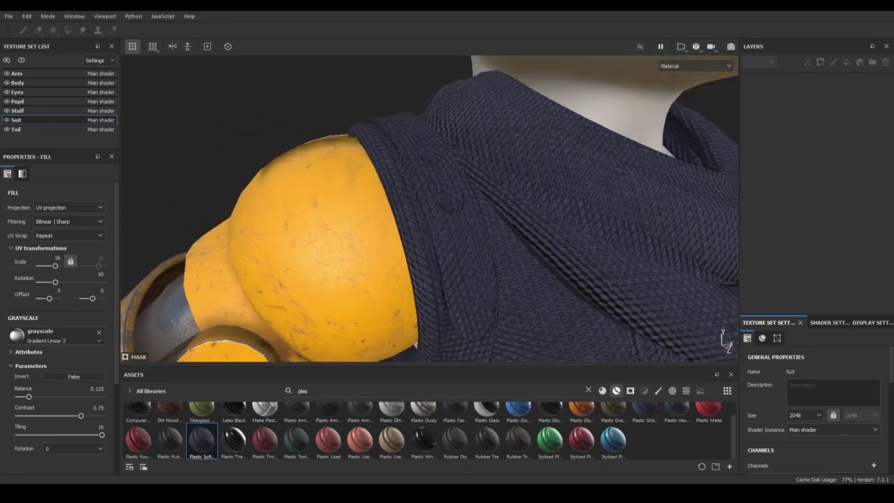
key(4)
click(382, 129)
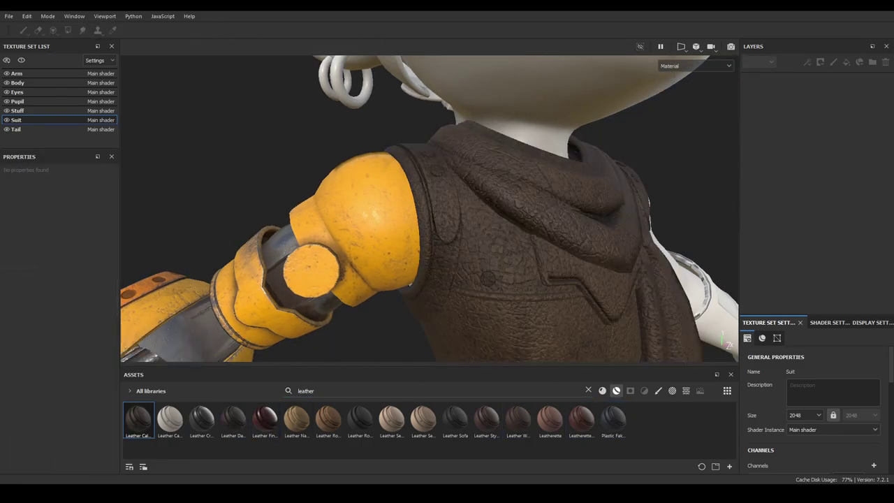
Apply a brown leather material to the suit, then drag Rubber Dry onto it from the rear view
drag(487, 419, 457, 179)
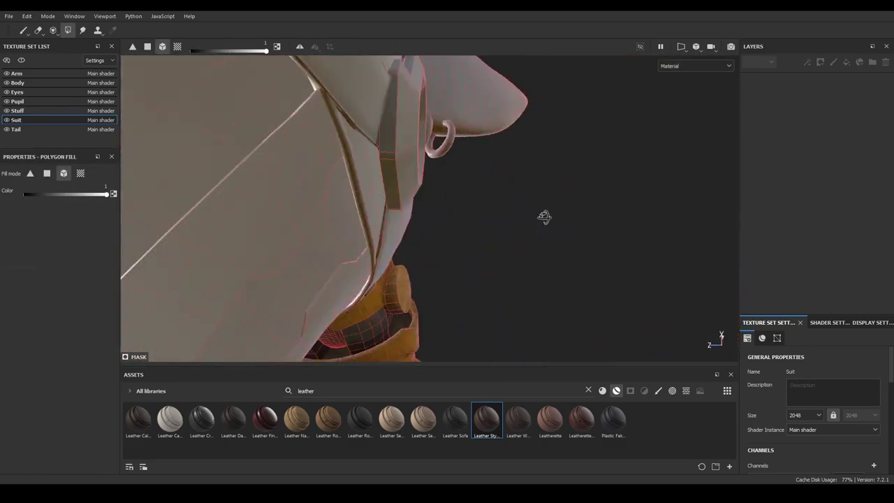
alt+drag(542, 270, 449, 250)
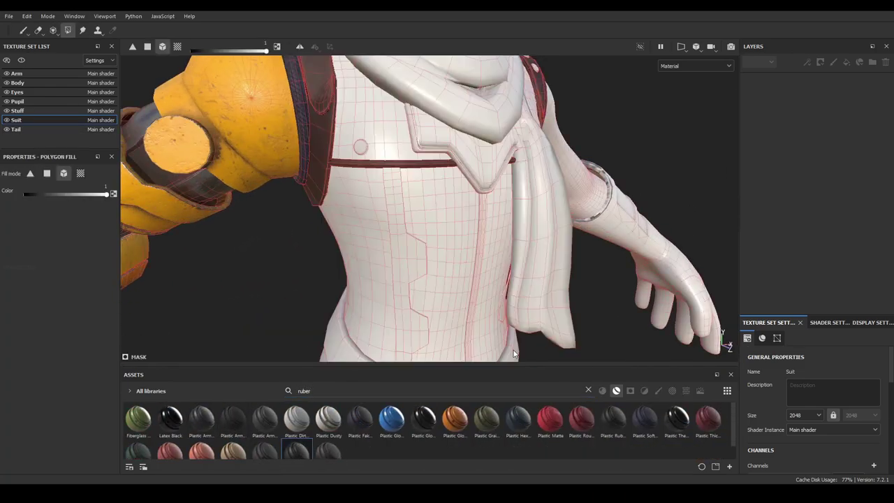
scroll(431, 430, down, 1)
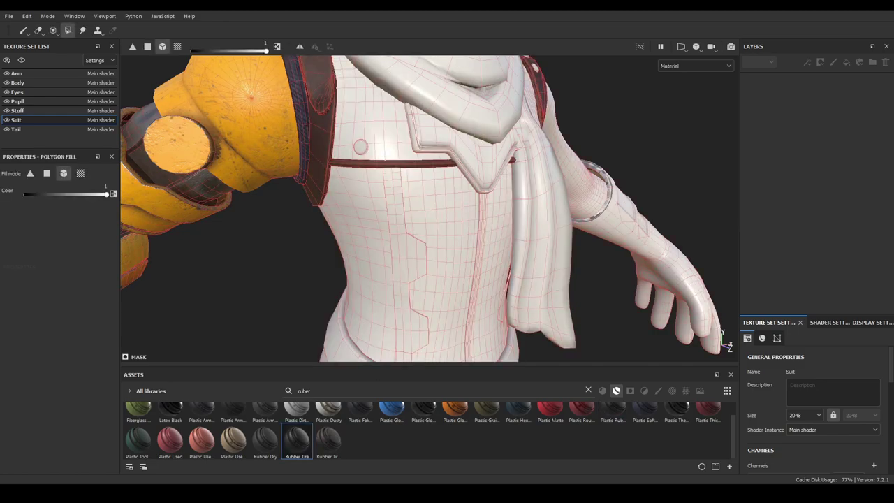
drag(264, 440, 419, 224)
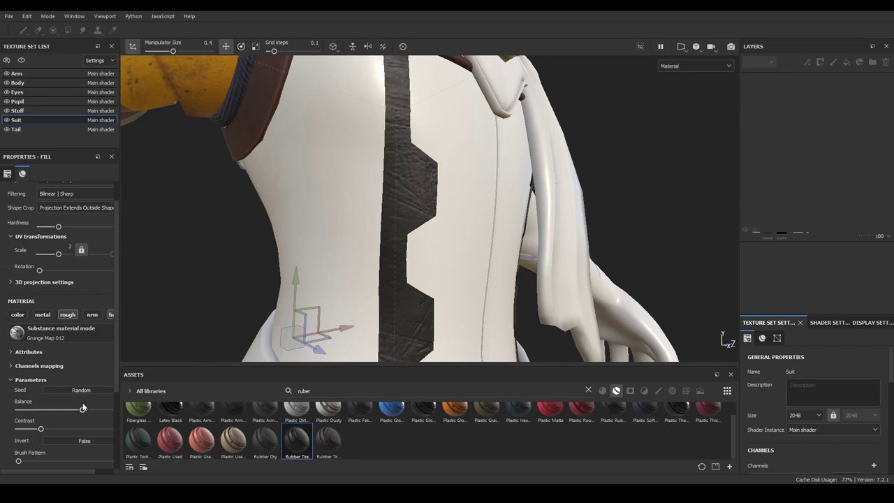
scroll(56, 370, down, 3)
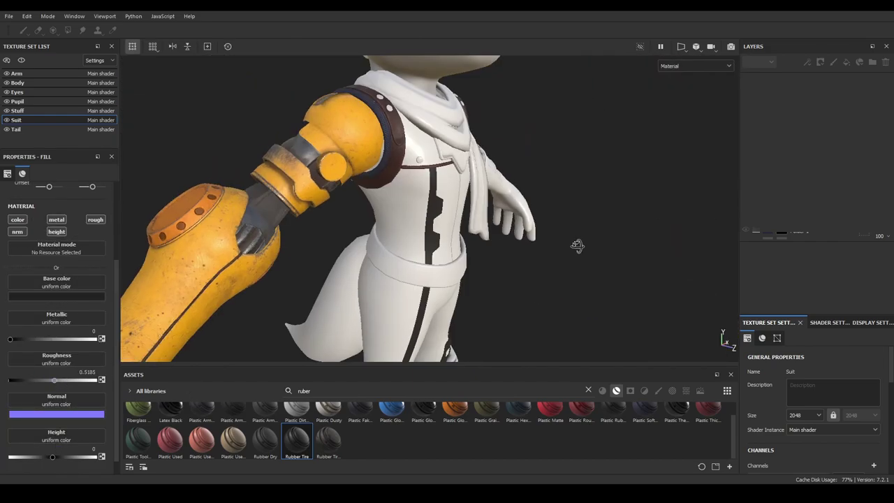
Edit the Fibers Pattern's Messy Fibers effect, then try camouflage and stretch fabric materials on the suit
alt+drag(577, 245, 615, 248)
scroll(458, 235, up, 5)
text(fabric)
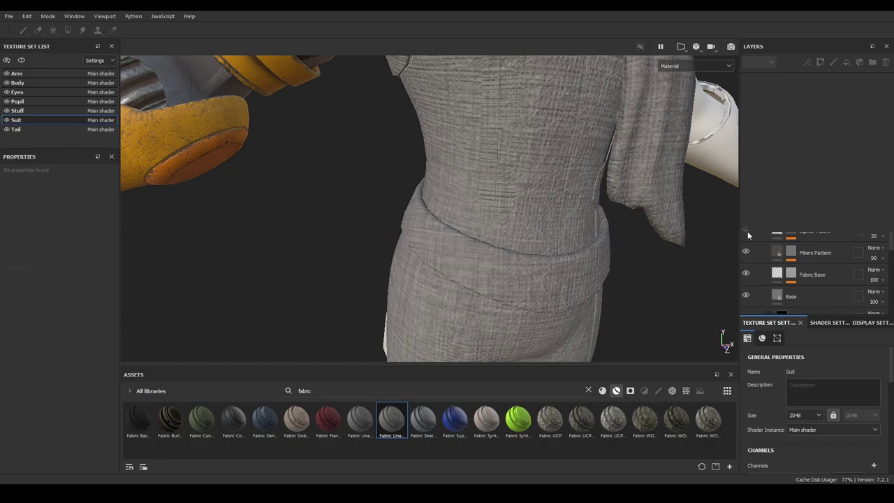
click(818, 282)
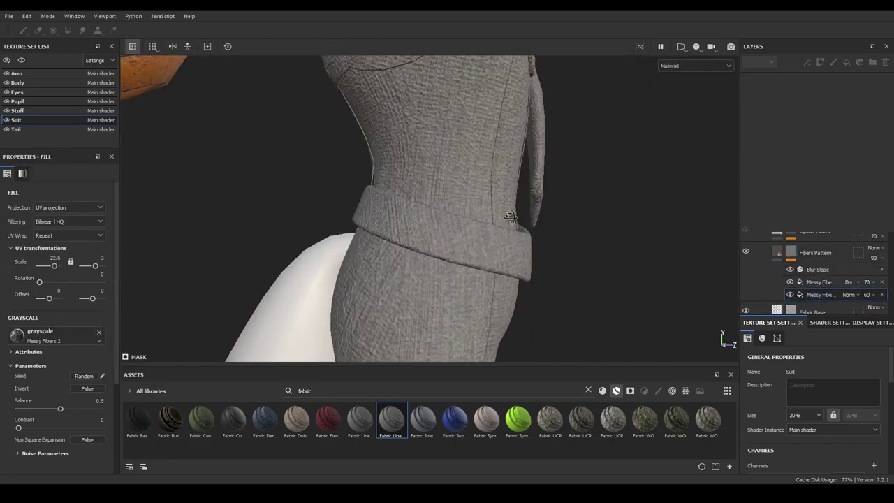
click(774, 284)
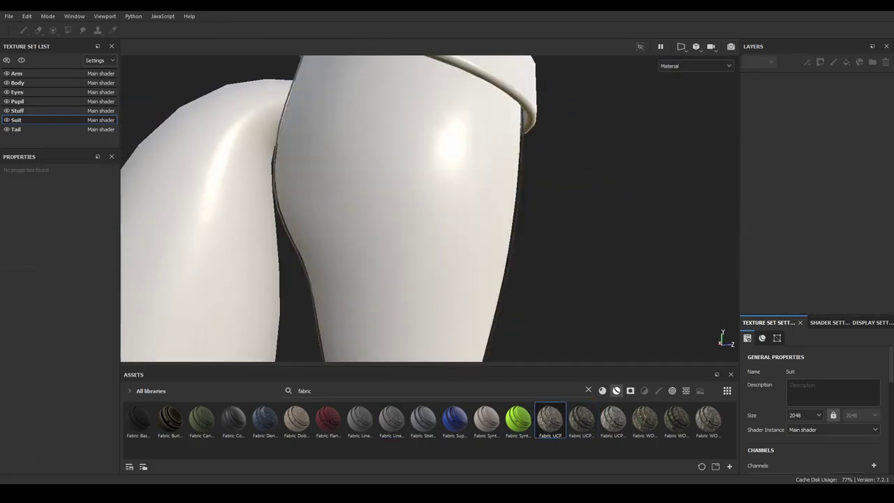
click(600, 415)
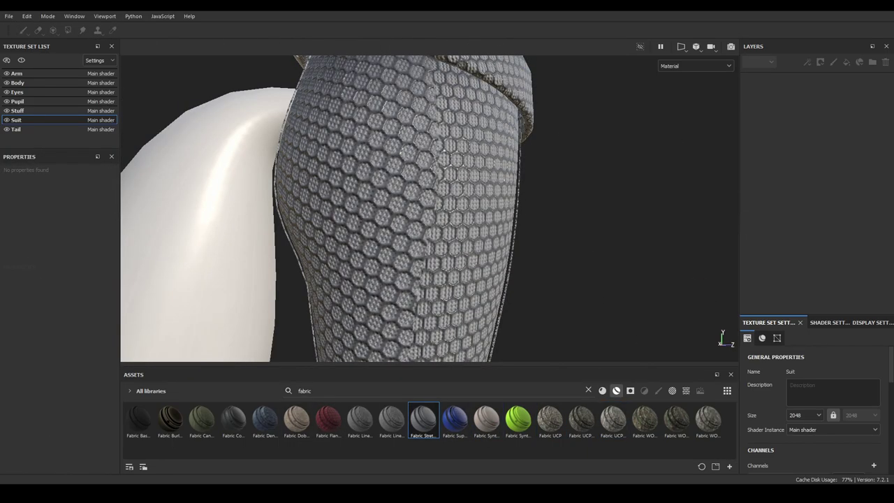
click(423, 419)
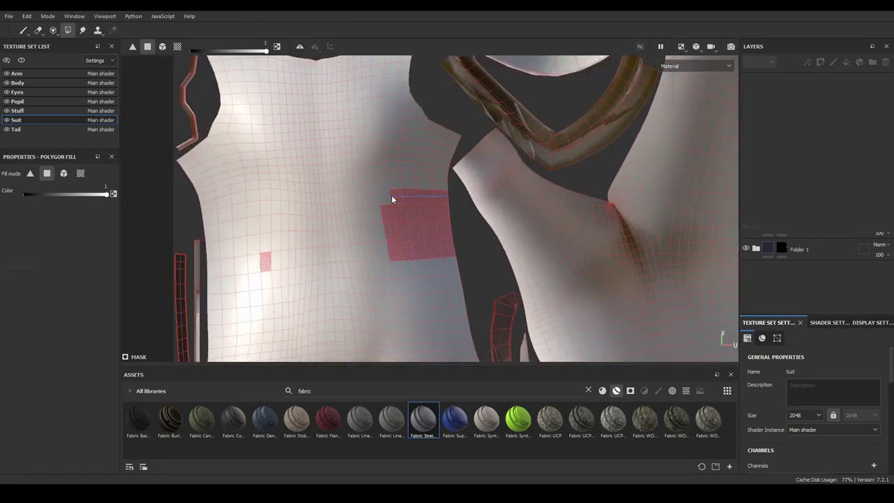
In the 2D UV layout, polygon-fill the side stripes running down the suit's leg islands
key(F3)
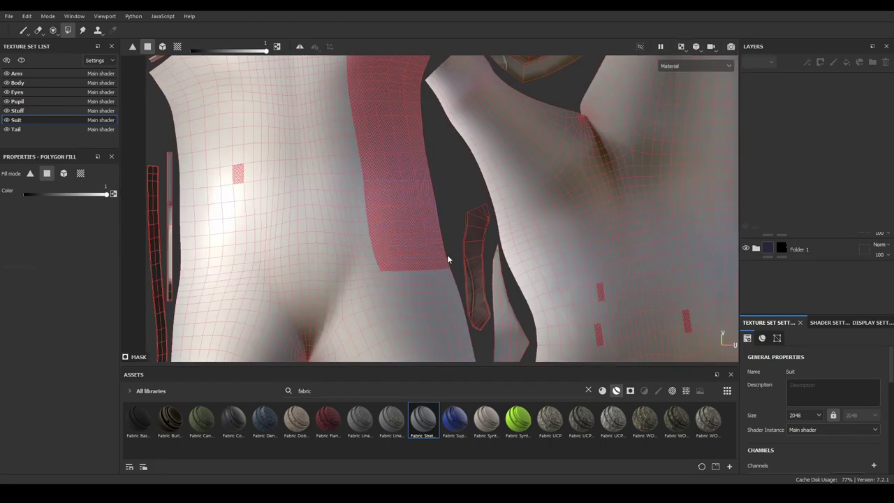
middle_drag(402, 278, 377, 218)
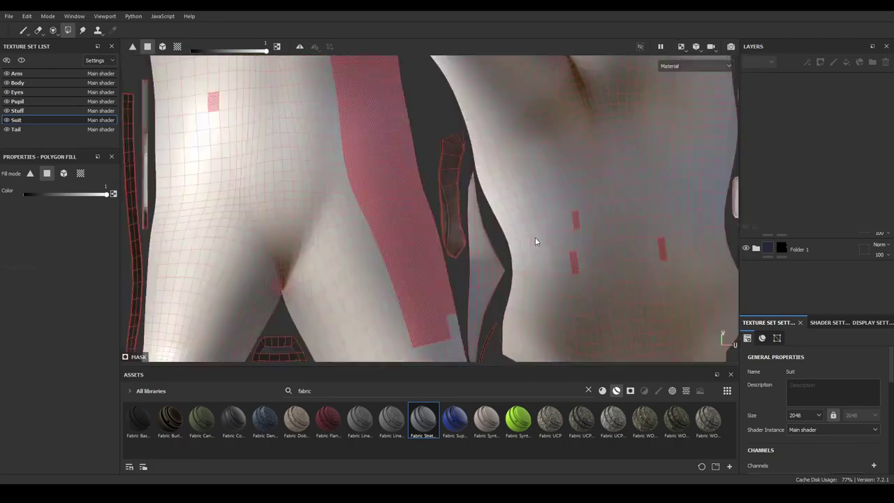
middle_drag(422, 326, 419, 204)
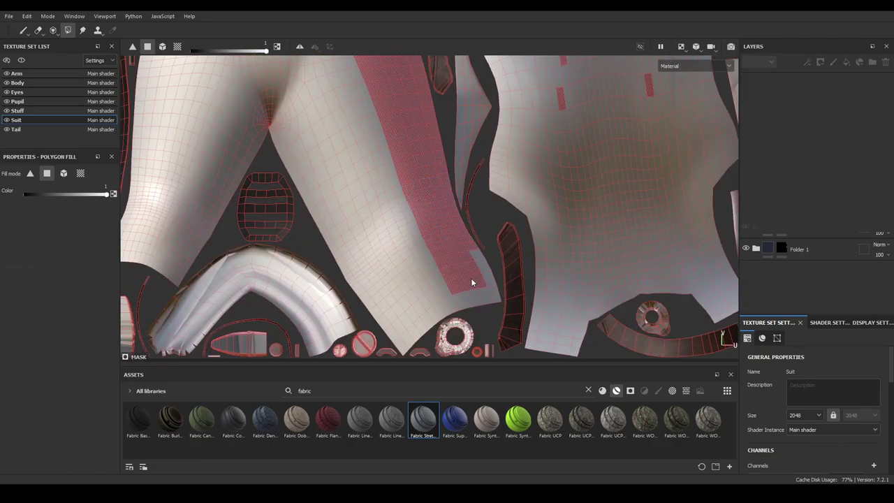
scroll(349, 203, up, 2)
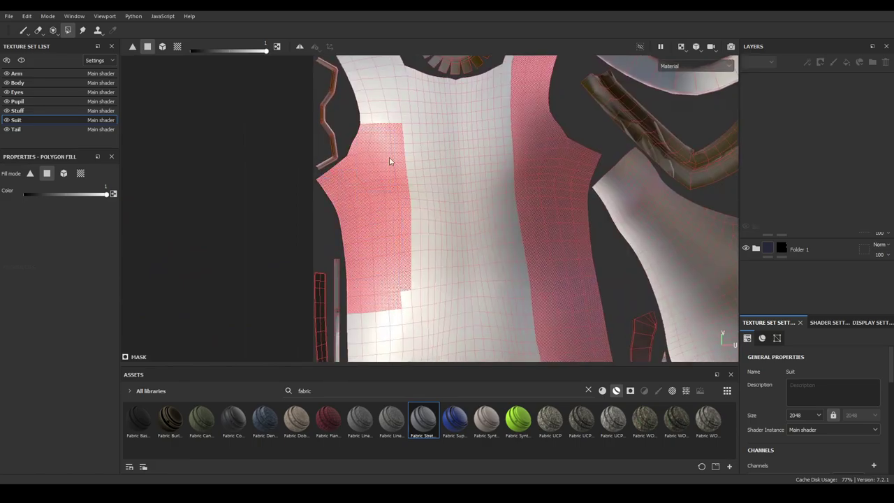
mouse_move(389, 162)
middle_down()
mouse_move(475, 154)
mouse_move(443, 171)
middle_up()
alt+right_drag(415, 238, 409, 266)
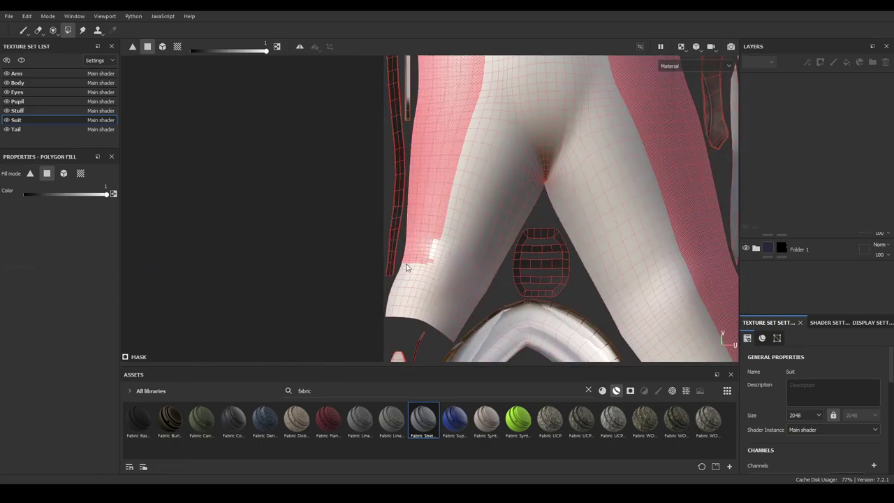
alt+middle_drag(409, 265, 449, 233)
mouse_move(449, 234)
alt+mouse_down()
mouse_move(492, 272)
mouse_move(329, 207)
alt+mouse_up()
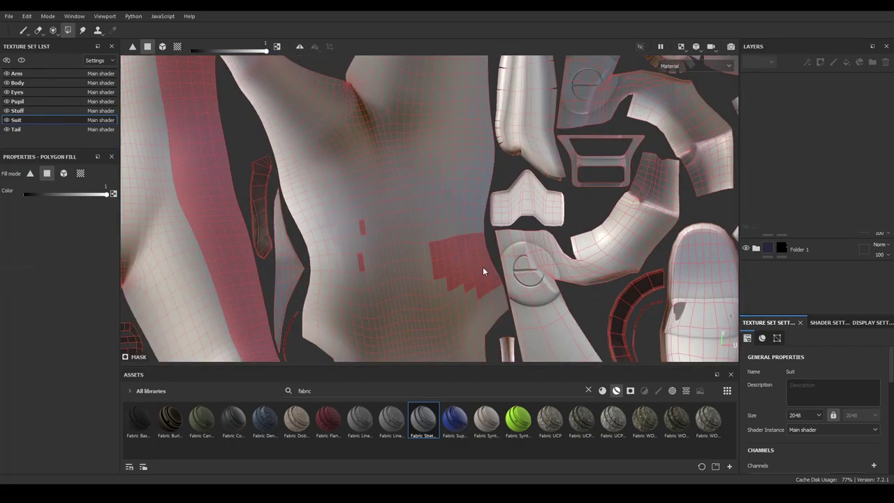
drag(483, 267, 426, 247)
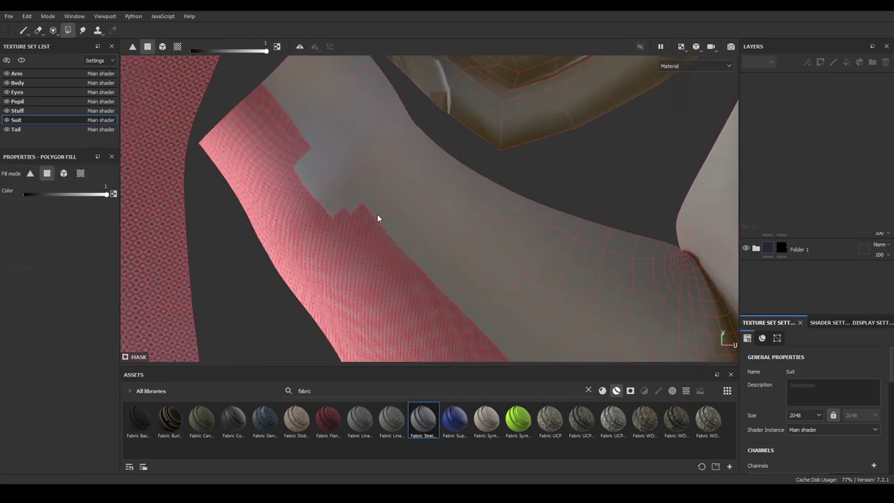
scroll(401, 218, down, 2)
drag(383, 239, 397, 241)
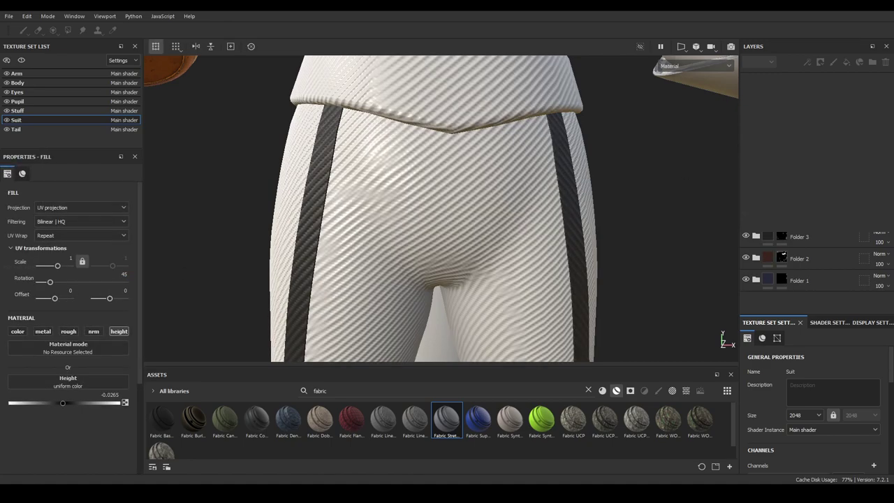
Rotate the fabric pattern 45°, lower Base Plastic metallic to near zero, and apply Fabric Canvas
key(Return)
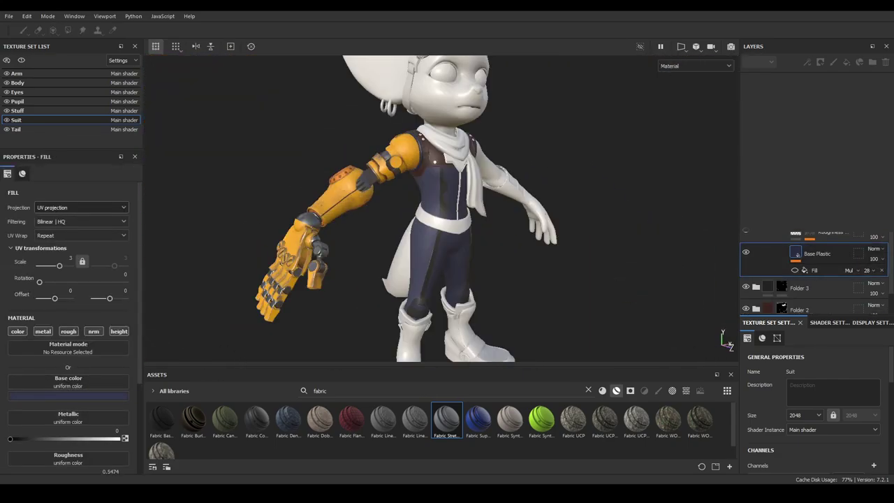
scroll(746, 293, up, 2)
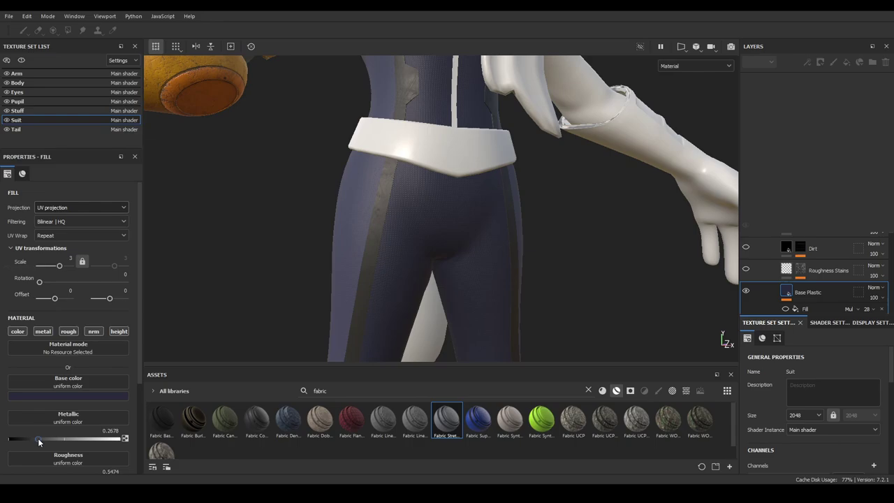
drag(38, 441, 10, 439)
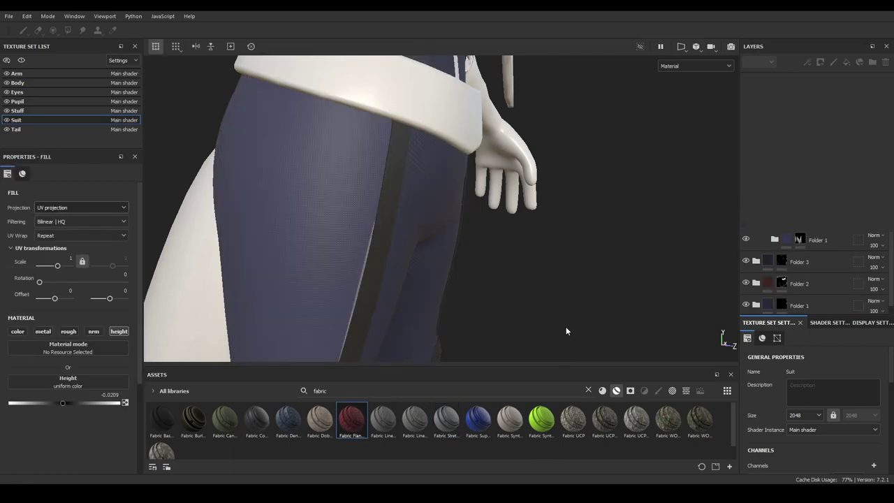
drag(225, 419, 343, 242)
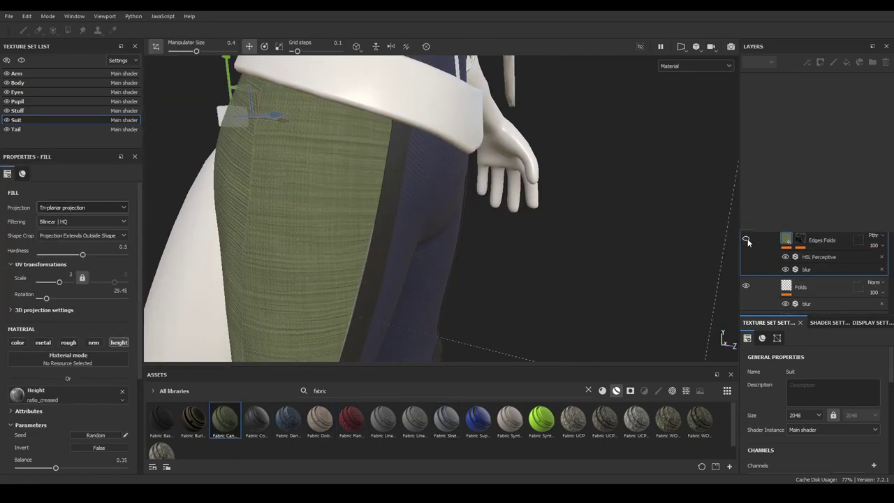
Nudge the fabric fill layer's histogram position to 0.86 and inspect the suit leg
click(826, 272)
text(chai)
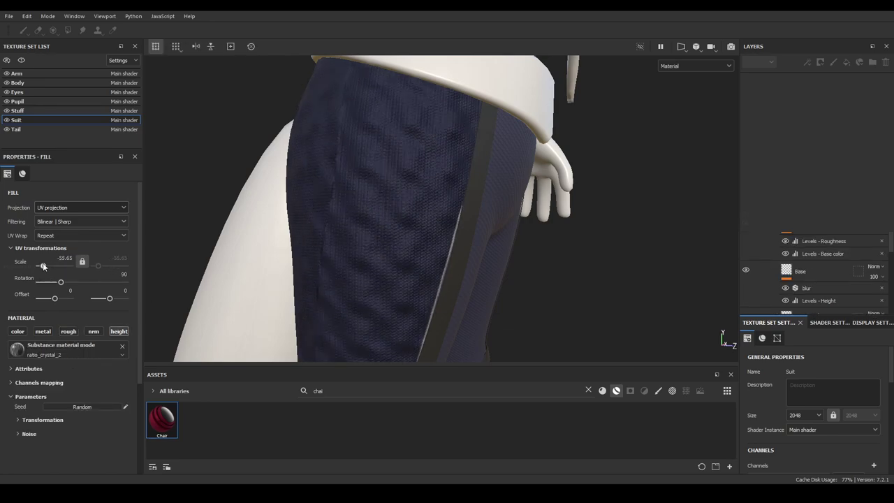
drag(66, 417, 75, 417)
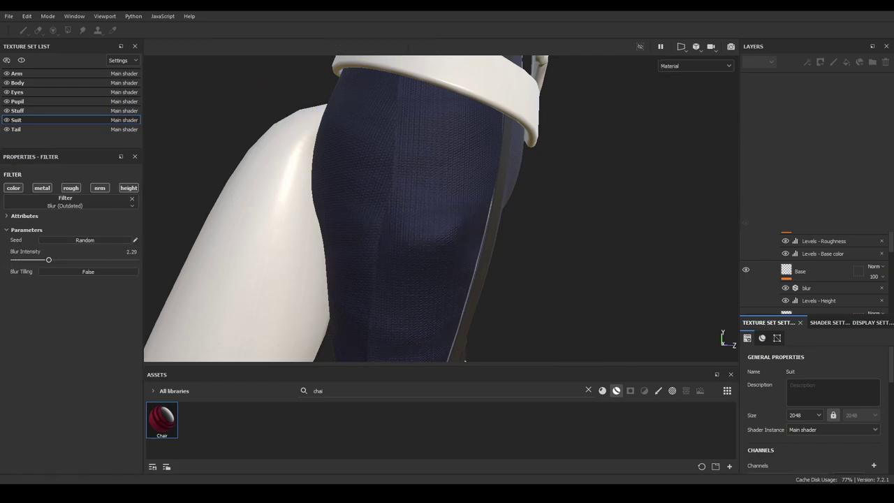
alt+drag(462, 224, 447, 222)
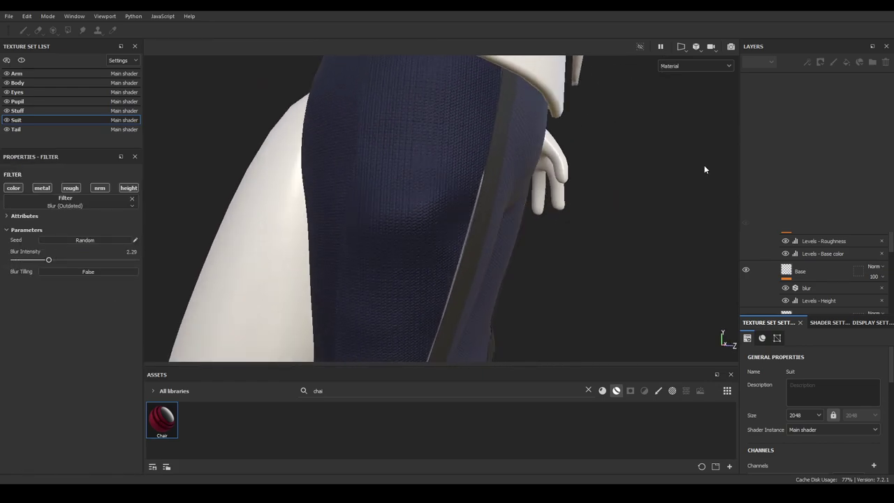
mouse_move(704, 170)
alt+mouse_down()
mouse_move(509, 231)
mouse_move(512, 184)
alt+mouse_up()
scroll(424, 172, down, 5)
scroll(389, 208, up, 5)
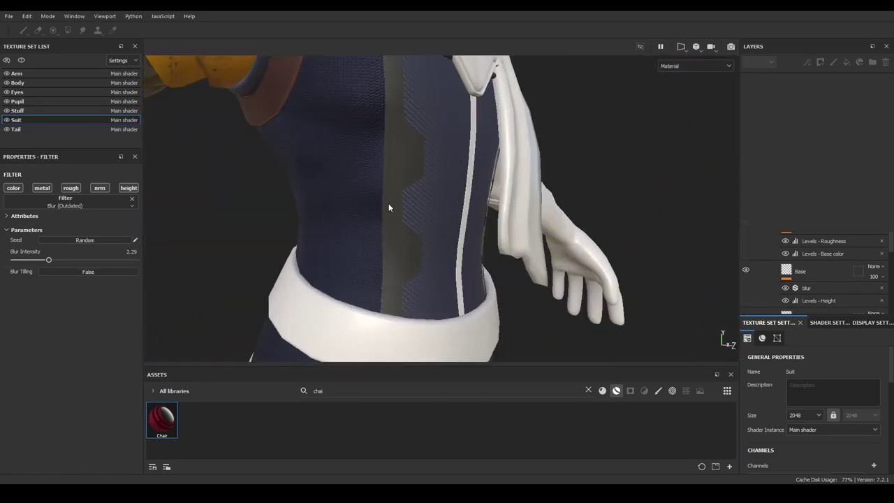
alt+drag(389, 207, 360, 208)
Rescale the Fabric pattern layer to 2.6 and 70.11 and turn it back on
click(805, 277)
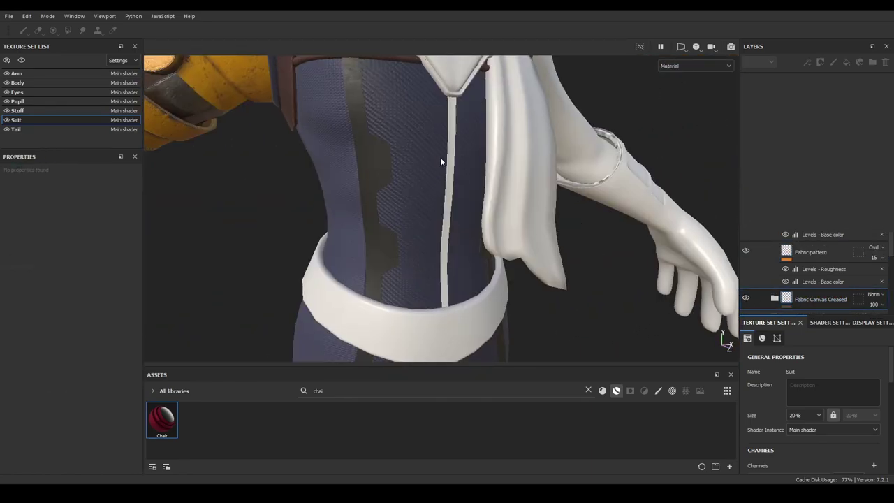
click(746, 251)
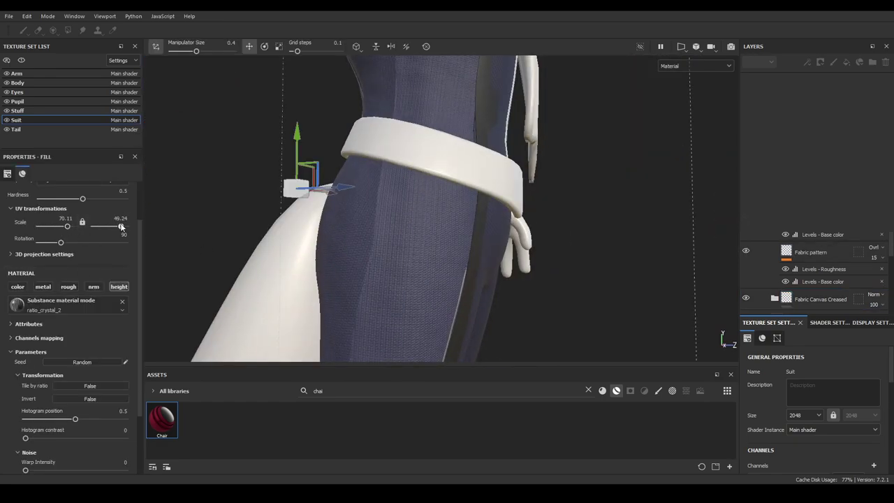
drag(122, 227, 114, 227)
alt+drag(363, 244, 391, 247)
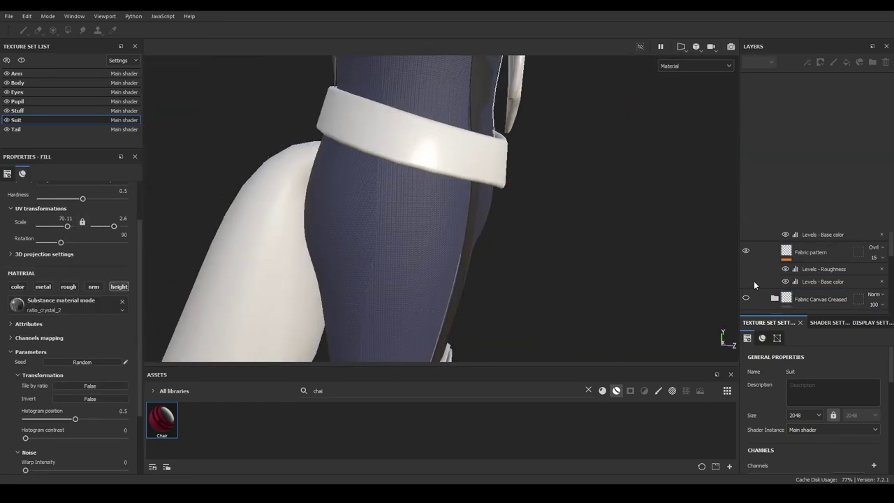
click(747, 285)
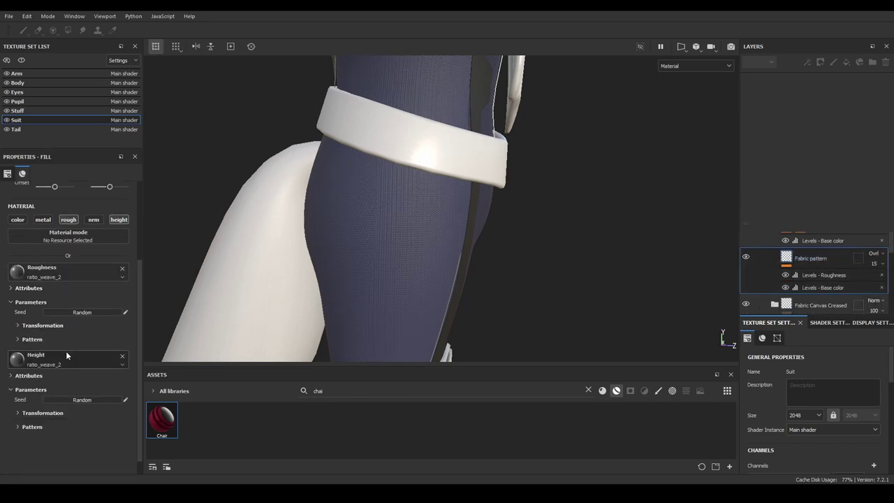
scroll(32, 454, down, 1)
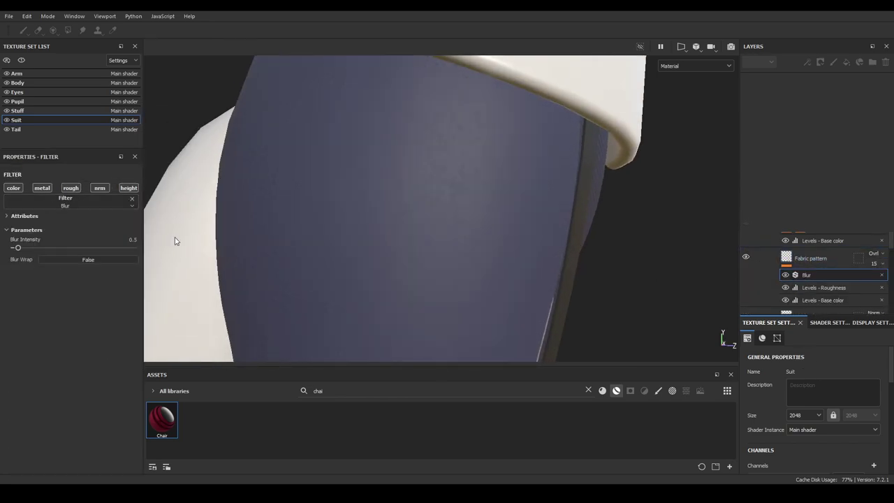
click(802, 282)
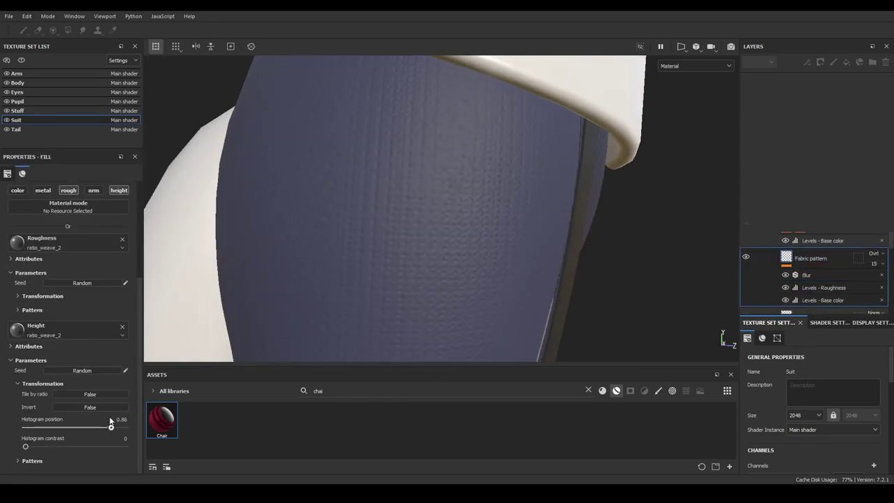
scroll(111, 421, up, 3)
drag(67, 237, 67, 237)
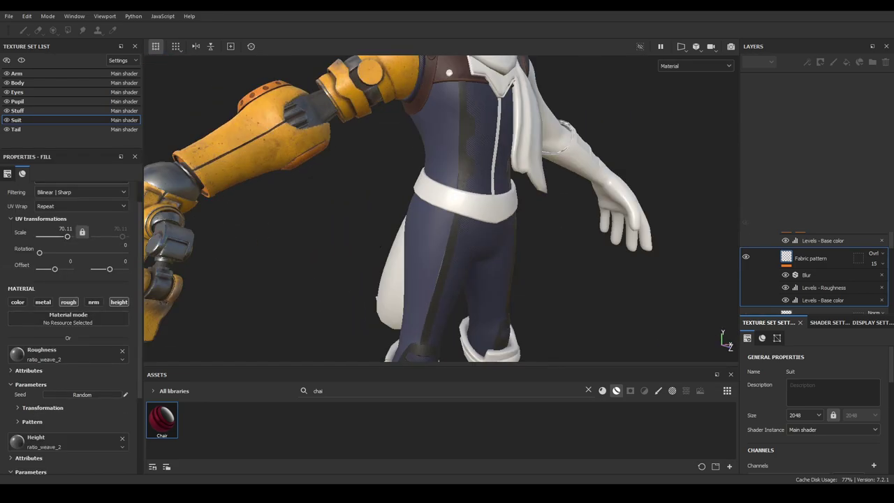
scroll(445, 135, up, 5)
key(1)
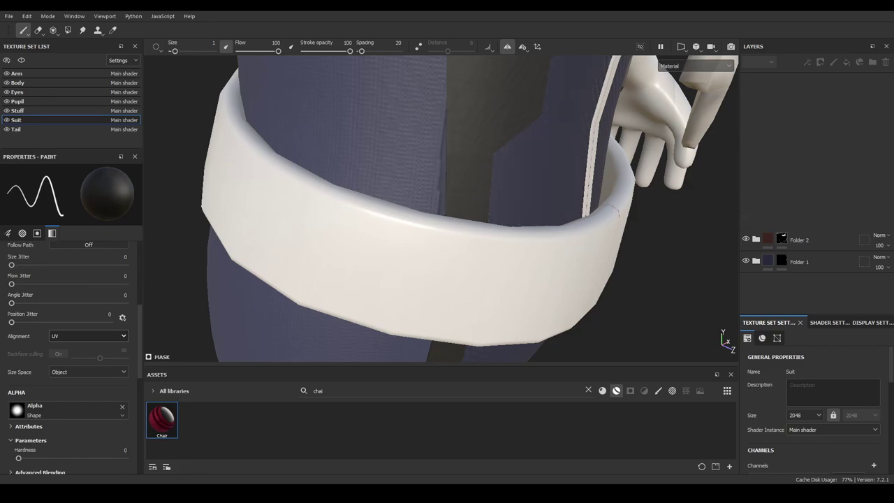
Target Folder 1's mask with the Paint tool and check the belt, legs and boots
click(766, 225)
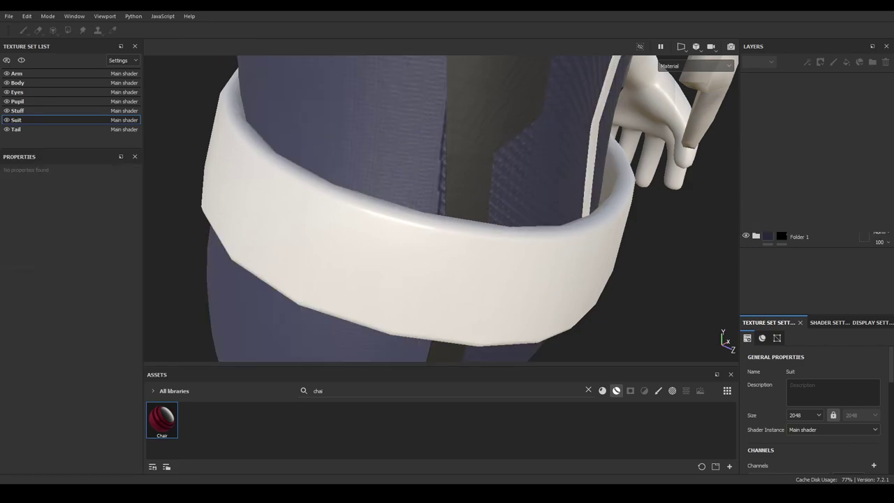
click(873, 62)
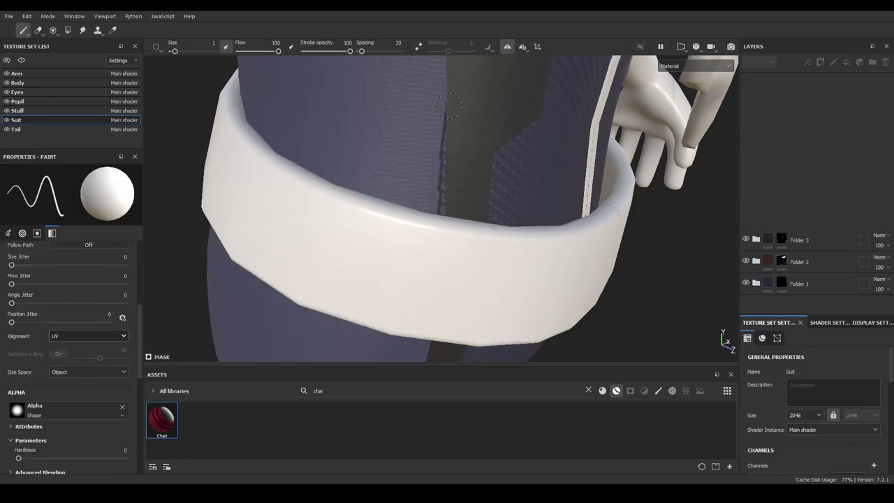
alt+drag(447, 209, 203, 200)
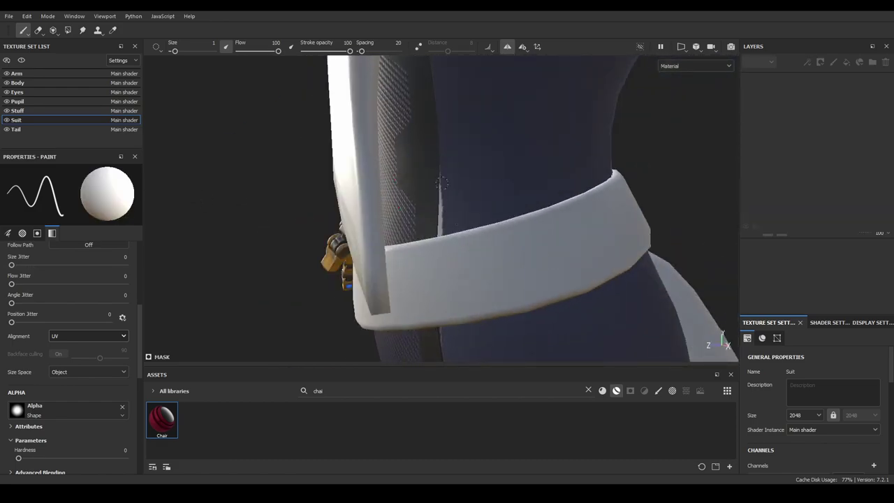
alt+drag(436, 238, 502, 210)
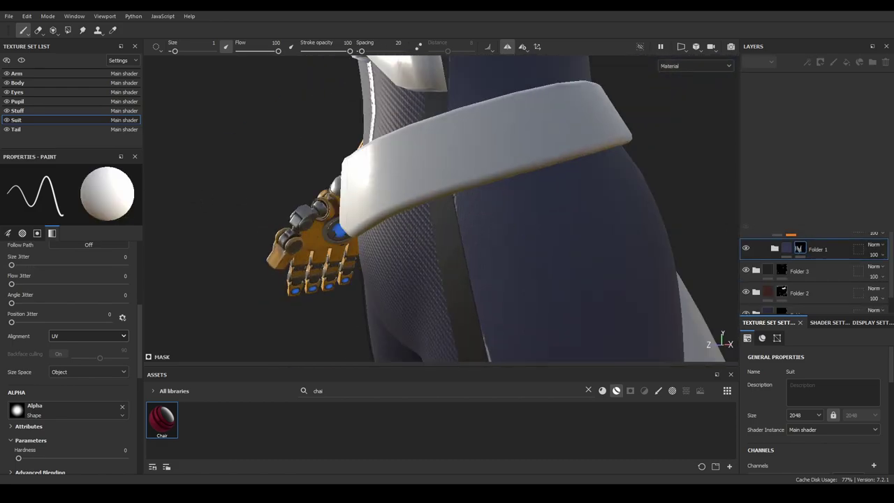
click(815, 255)
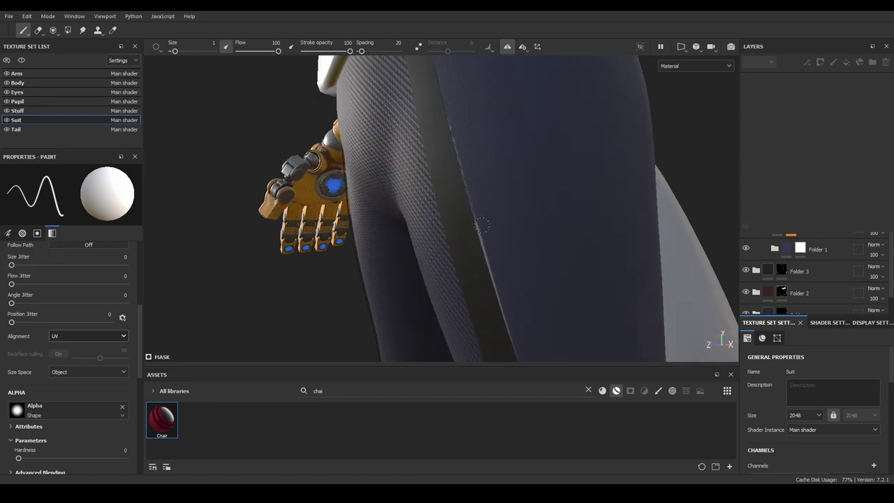
alt+drag(489, 175, 516, 249)
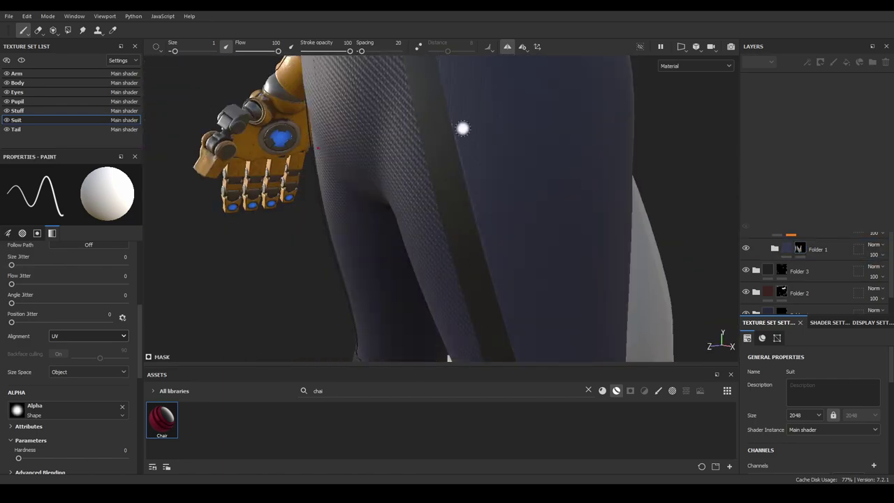
alt+drag(477, 190, 478, 204)
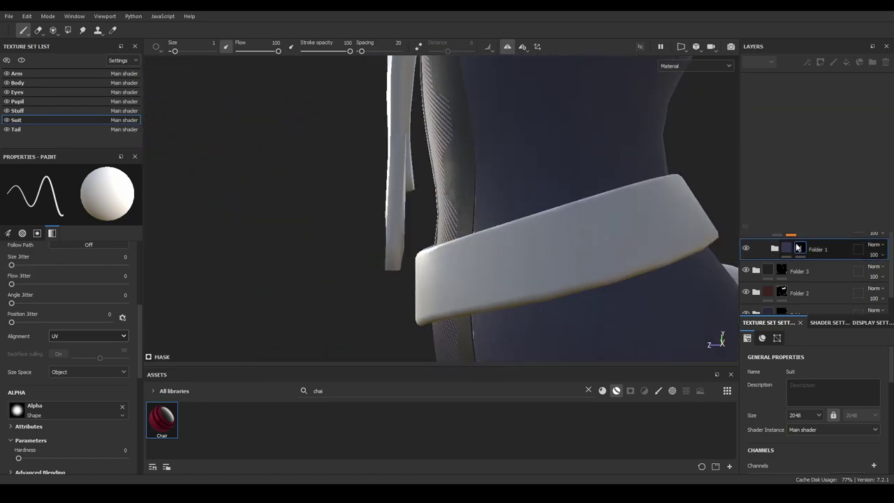
mouse_move(473, 320)
alt+mouse_down()
mouse_move(435, 240)
mouse_move(515, 196)
mouse_move(591, 240)
mouse_move(594, 216)
alt+mouse_up()
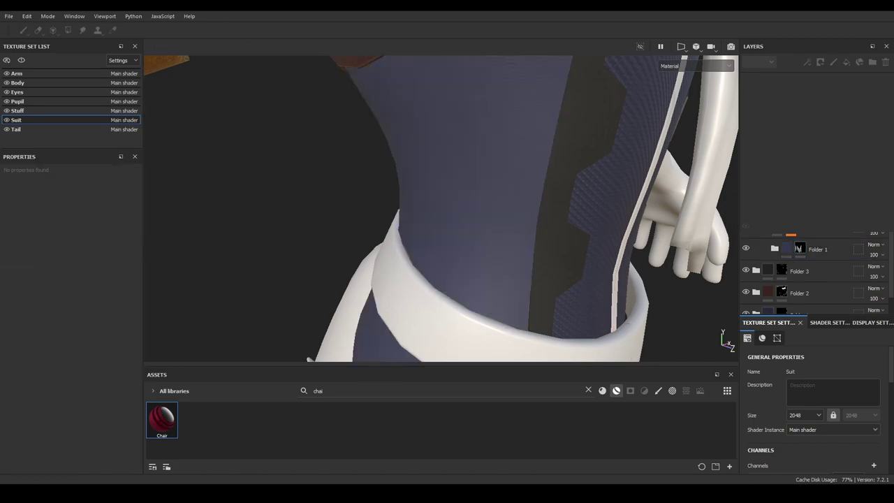
Add a low-metallic, low-roughness fill layer above Folder 1 and apply the Steel material
mouse_move(391, 230)
alt+mouse_down()
mouse_move(318, 260)
mouse_move(443, 243)
alt+mouse_up()
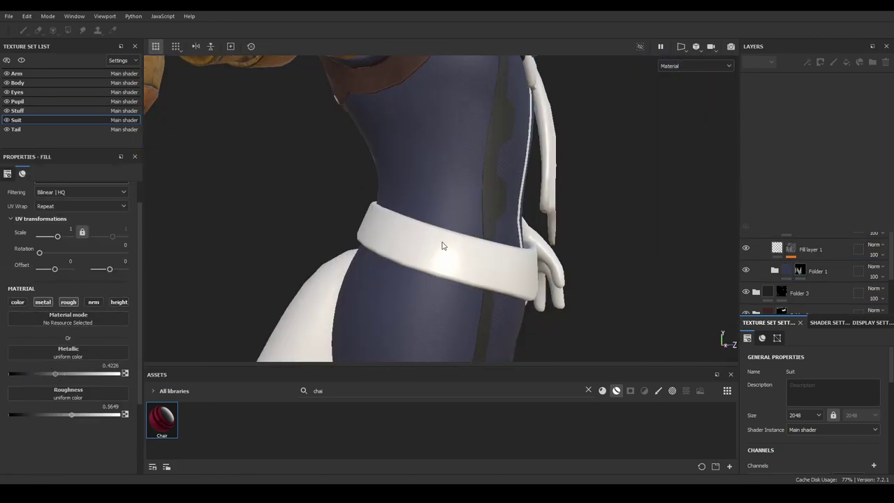
drag(30, 374, 28, 373)
drag(71, 415, 56, 416)
key(BackSpace)
text(steel)
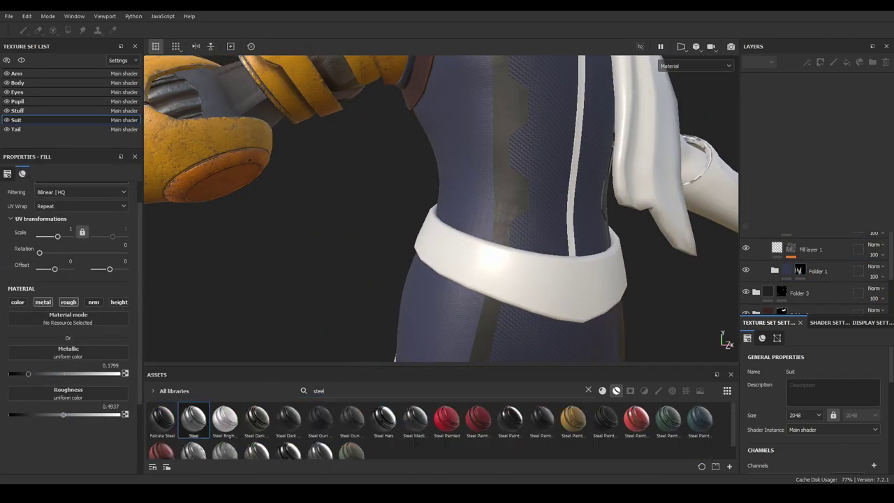
drag(194, 418, 862, 253)
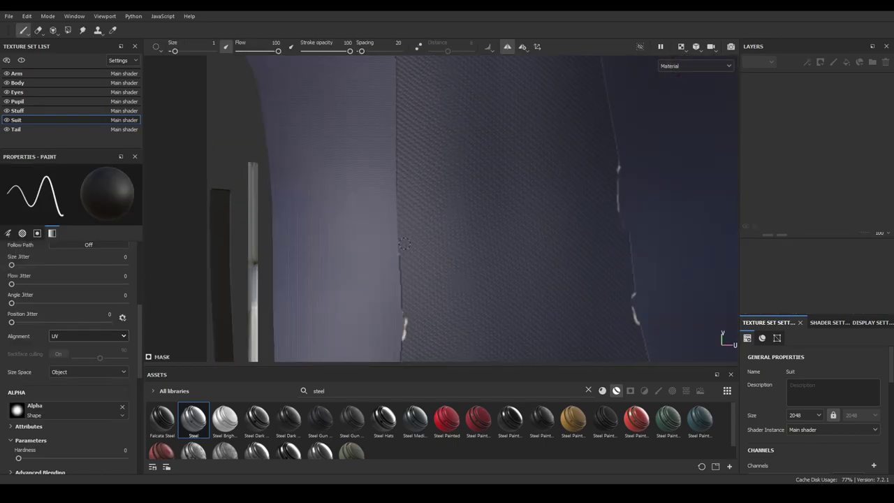
Paint a thin steel line down the suit's centre seam
scroll(419, 227, down, 3)
scroll(454, 215, down, 3)
scroll(475, 220, down, 2)
scroll(475, 251, down, 3)
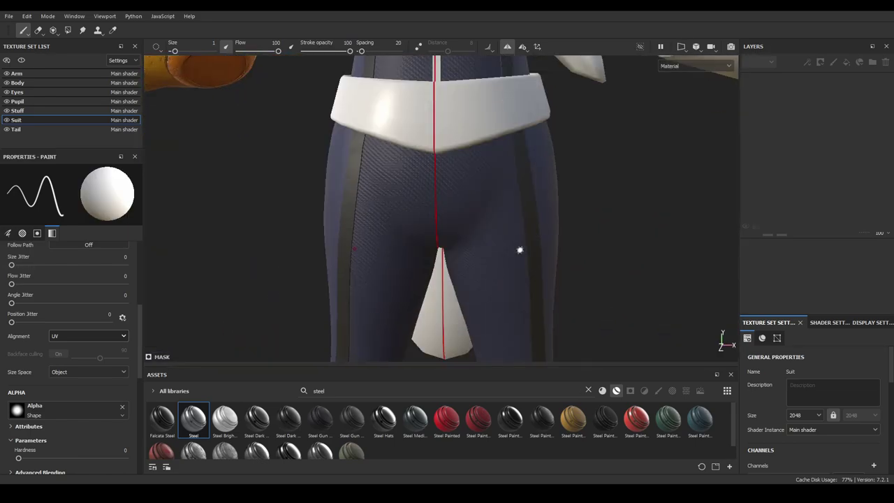
drag(400, 87, 470, 230)
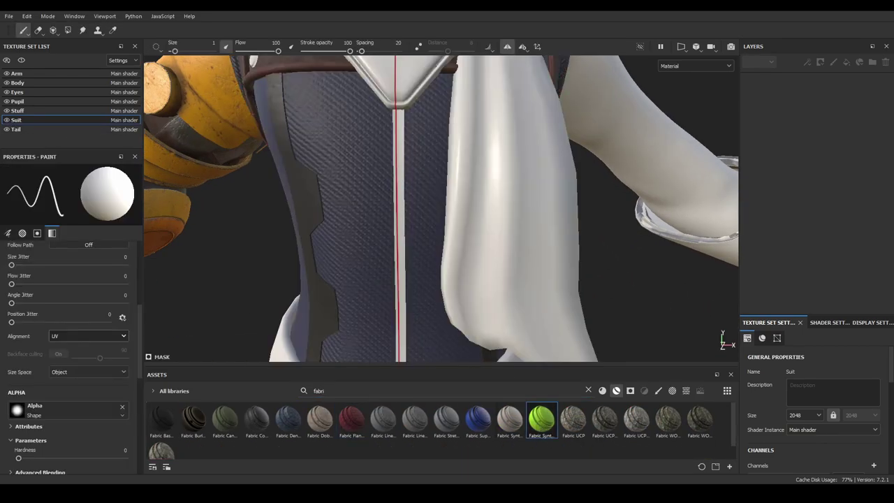
Apply Fabric UCP to the suit, then show the Arm texture set's layers
click(573, 419)
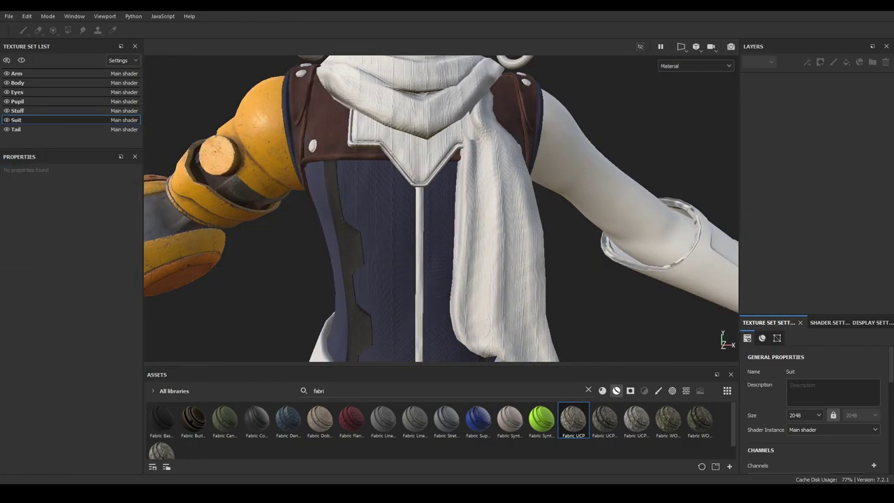
key(4)
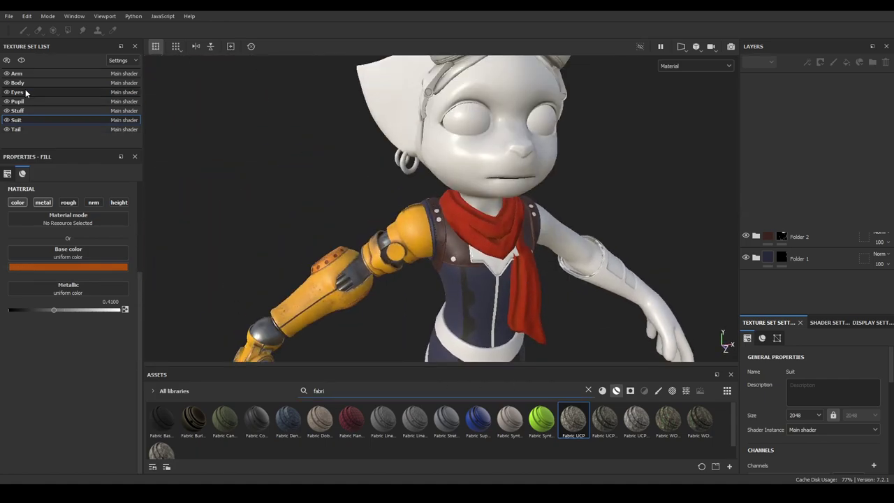
click(27, 75)
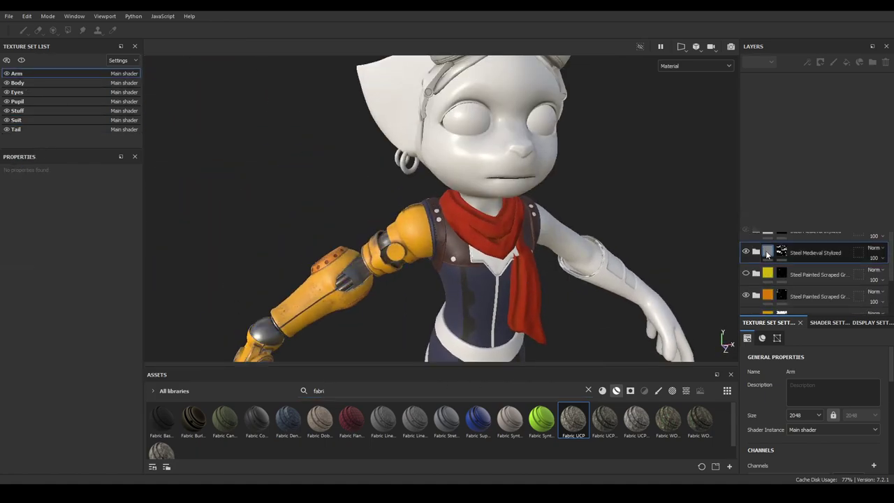
Back in the Suit set, polygon-fill mask the chest emblem
click(25, 120)
key(4)
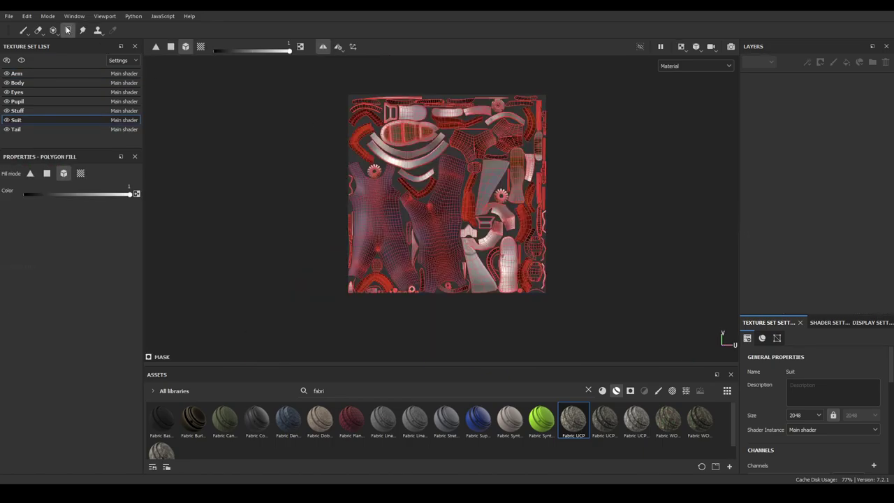
mouse_move(543, 200)
alt+mouse_down()
mouse_move(698, 152)
mouse_move(596, 228)
alt+mouse_up()
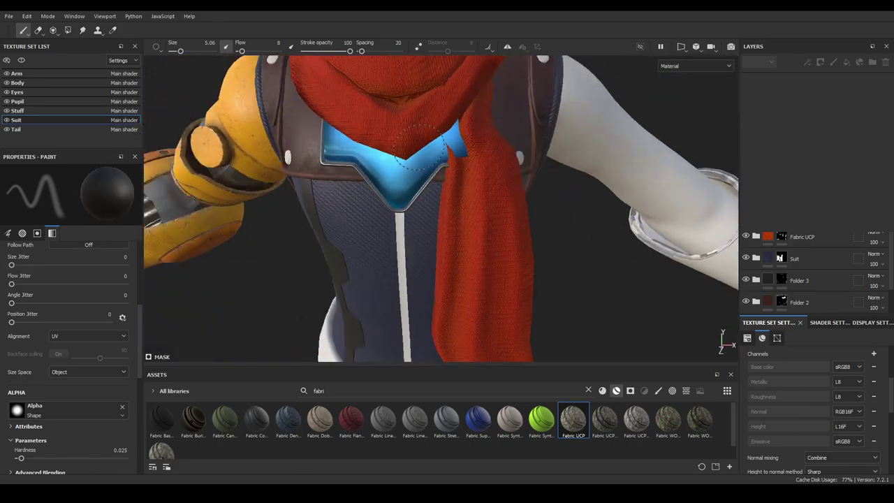
scroll(465, 191, up, 3)
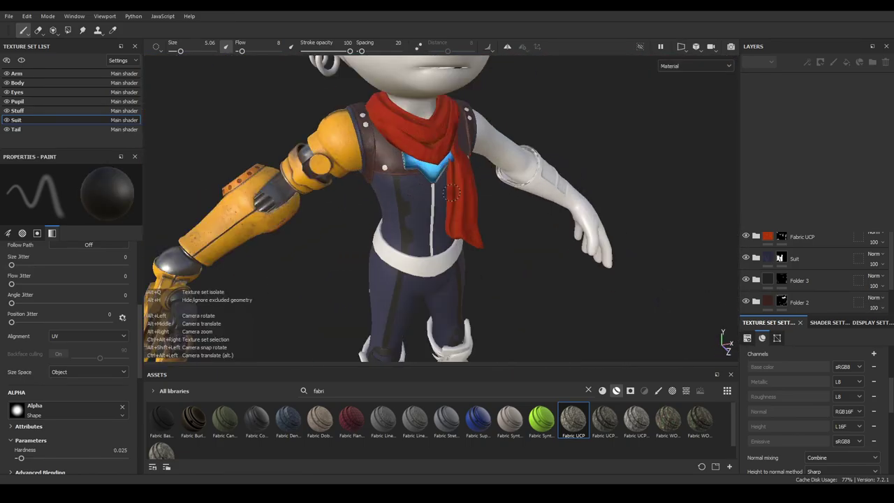
scroll(448, 185, up, 5)
Try an edge-wear generator on the Base Color fill layer's mask, then undo it
click(797, 266)
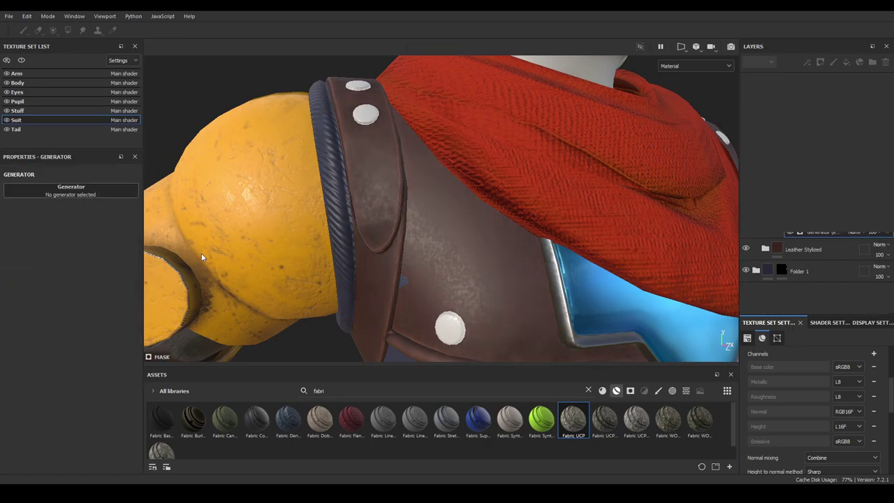
drag(70, 262, 102, 260)
key(ctrl+z)
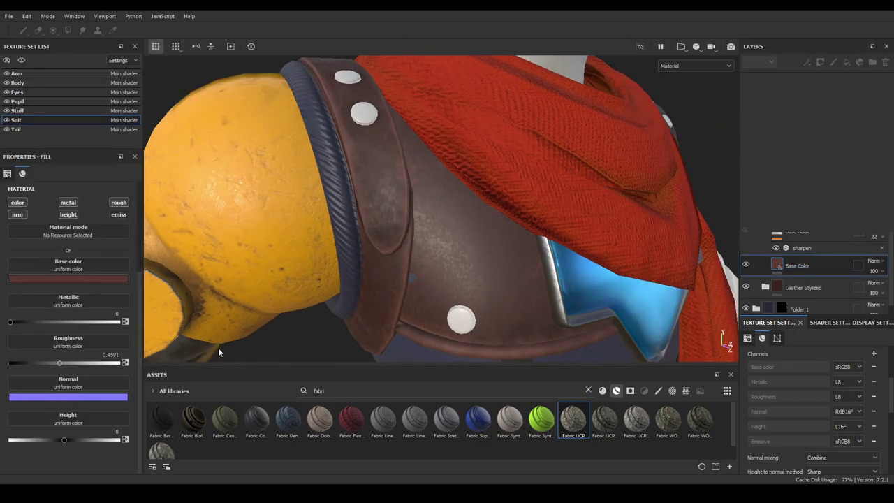
mouse_move(218, 348)
alt+mouse_down()
mouse_move(431, 223)
mouse_move(536, 207)
mouse_move(461, 236)
mouse_move(61, 232)
alt+mouse_up()
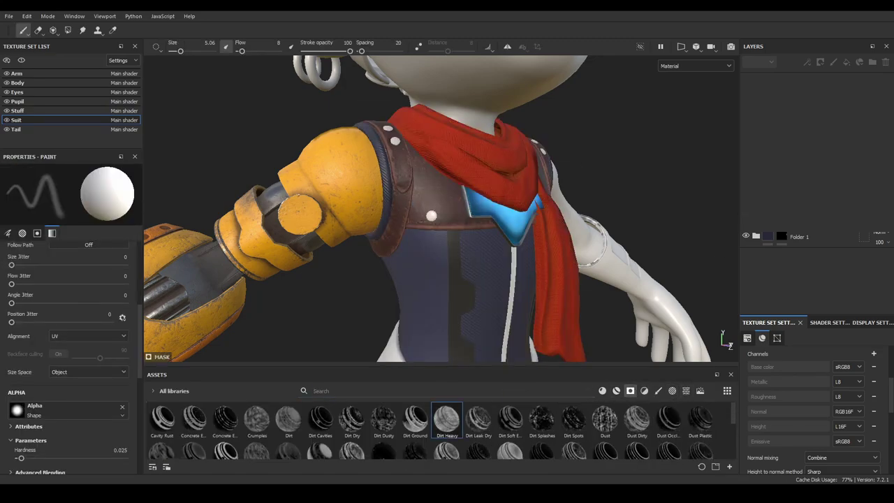
Add an Ambient Occlusion generator to the scarf mask and duplicate Folder 2
click(350, 391)
text(ao)
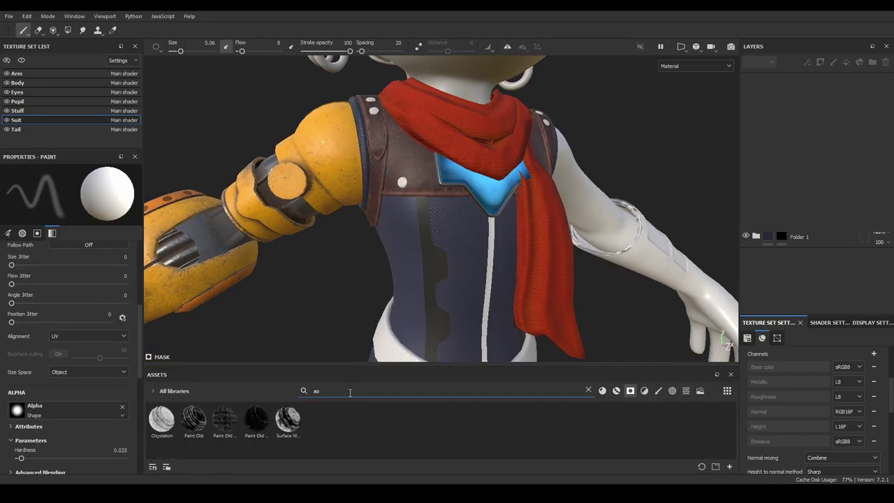
drag(298, 424, 766, 225)
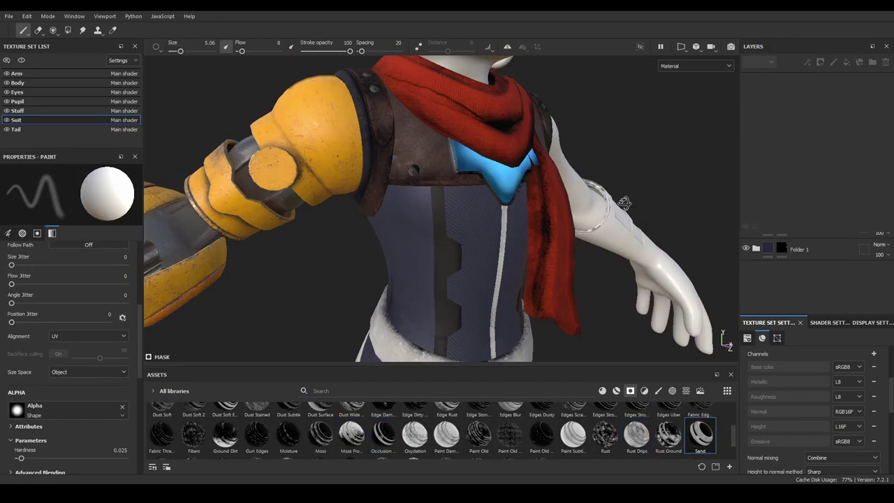
alt+drag(554, 267, 587, 269)
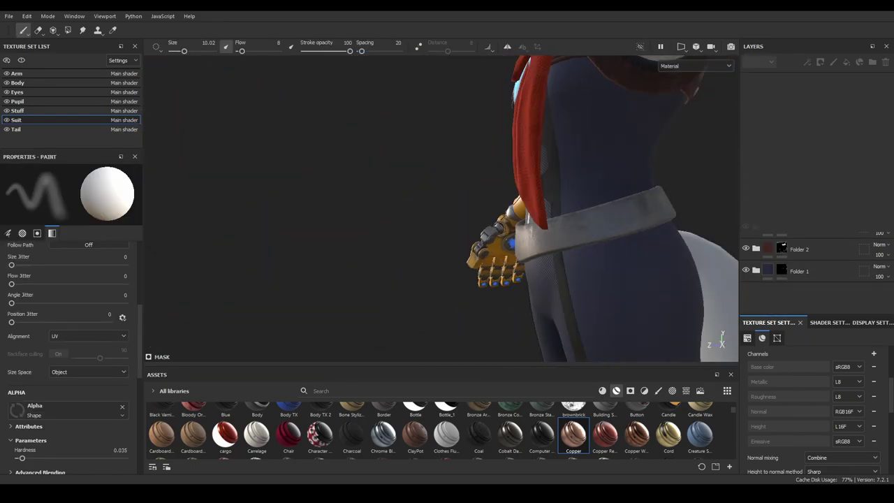
mouse_move(471, 230)
alt+mouse_down()
mouse_move(565, 216)
mouse_move(495, 255)
mouse_move(531, 265)
alt+mouse_up()
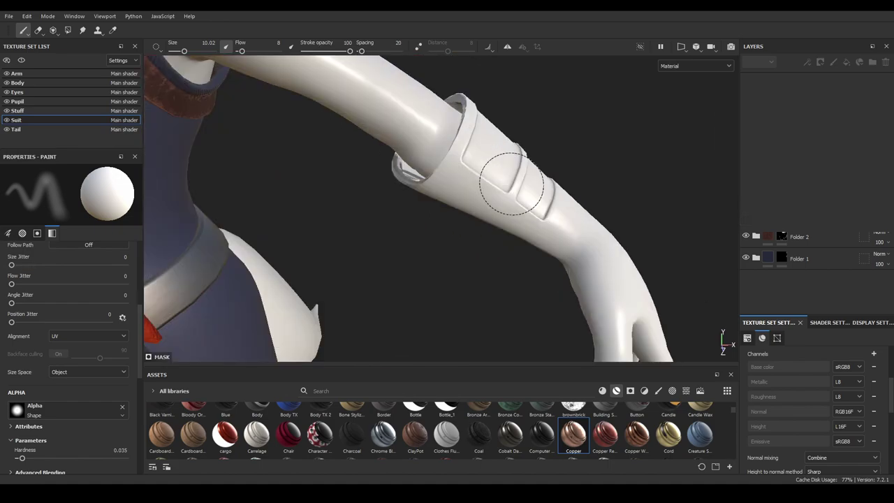
key(ctrl+d)
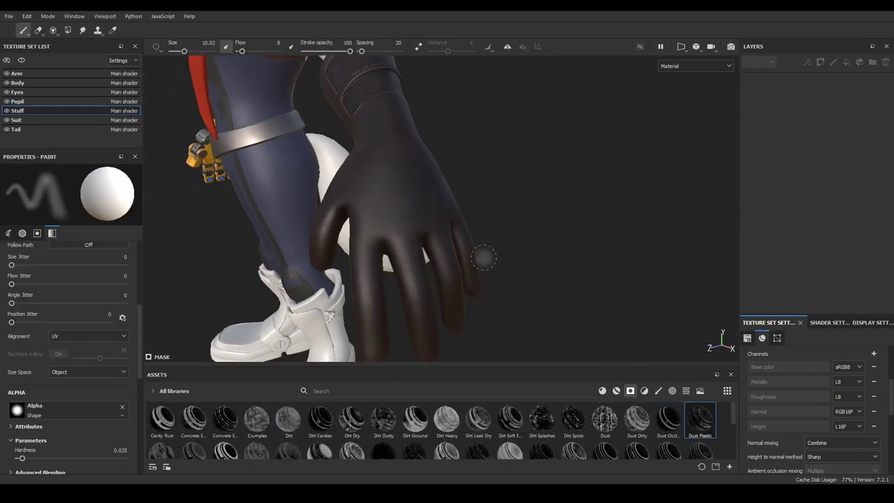
Apply Plastic Glossy to the glove, masked by polygon fill to the two cuff panels
text(plas)
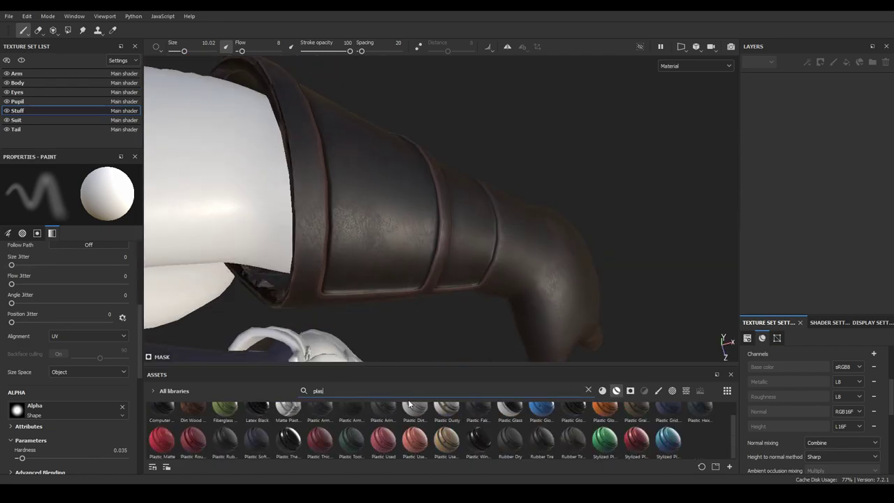
drag(542, 409, 391, 210)
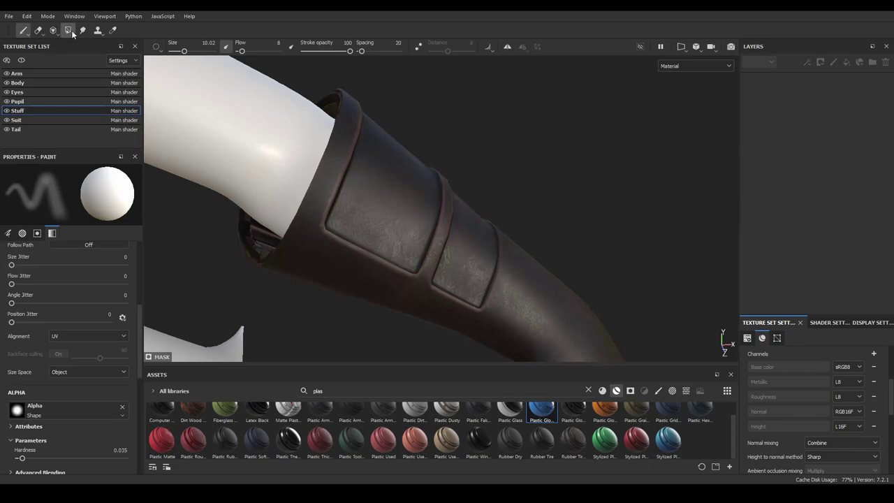
click(67, 30)
click(299, 106)
click(411, 286)
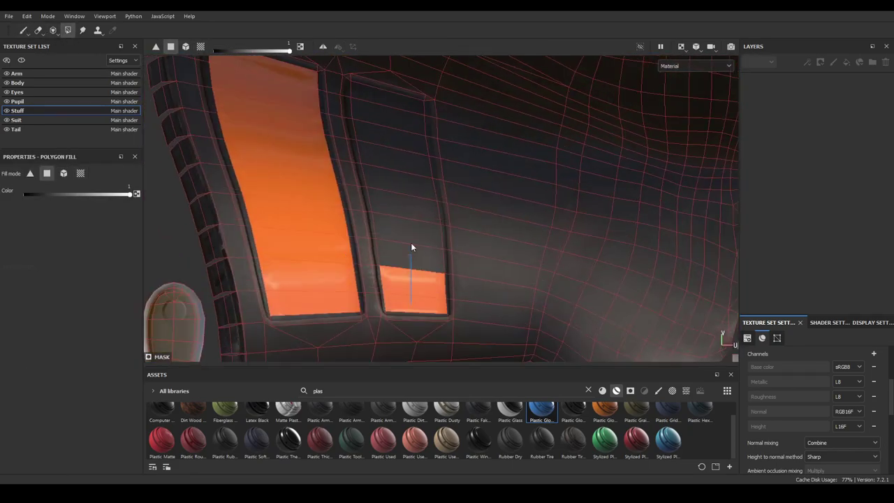
click(412, 247)
Clean up the orange cuff bands' mask edges with the brush and lazy mouse on
key(1)
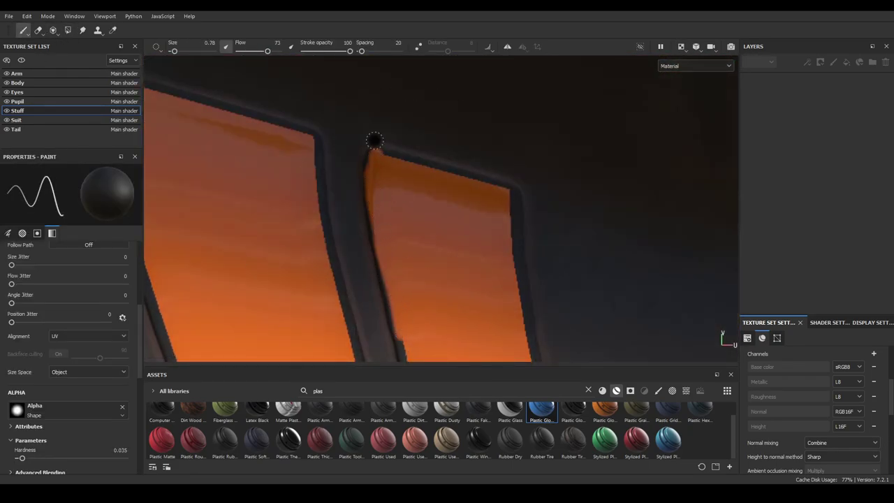
alt+drag(380, 156, 420, 113)
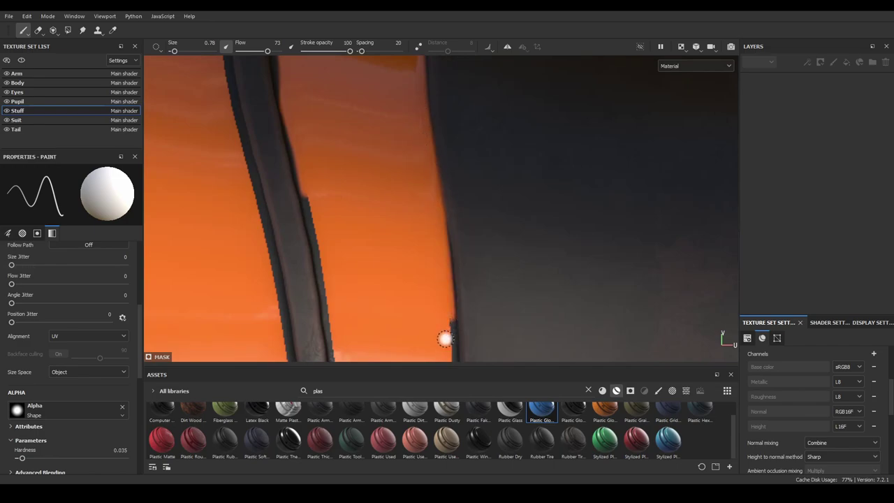
mouse_move(445, 339)
alt+mouse_down()
mouse_move(331, 284)
mouse_move(394, 186)
mouse_move(405, 186)
mouse_move(399, 173)
alt+mouse_up()
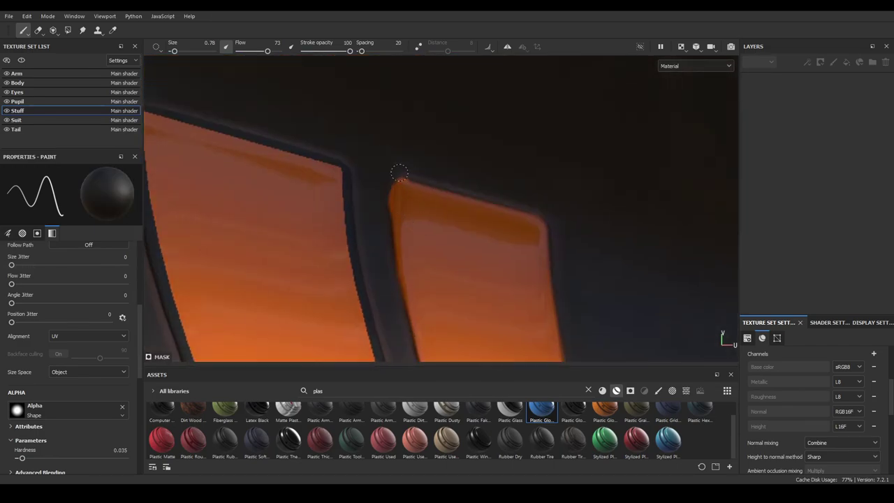
alt+drag(387, 224, 431, 247)
alt+drag(417, 260, 514, 221)
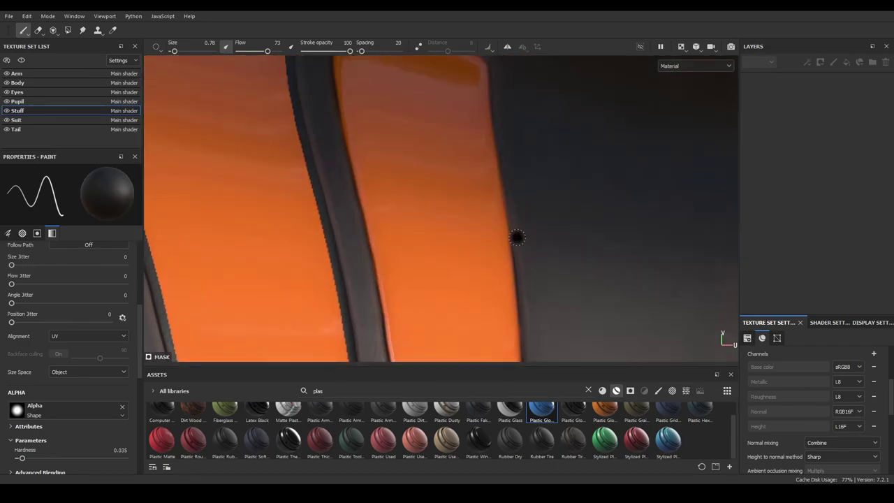
mouse_move(513, 334)
alt+mouse_down()
mouse_move(479, 215)
mouse_move(467, 269)
mouse_move(391, 160)
mouse_move(507, 49)
alt+mouse_up()
click(417, 46)
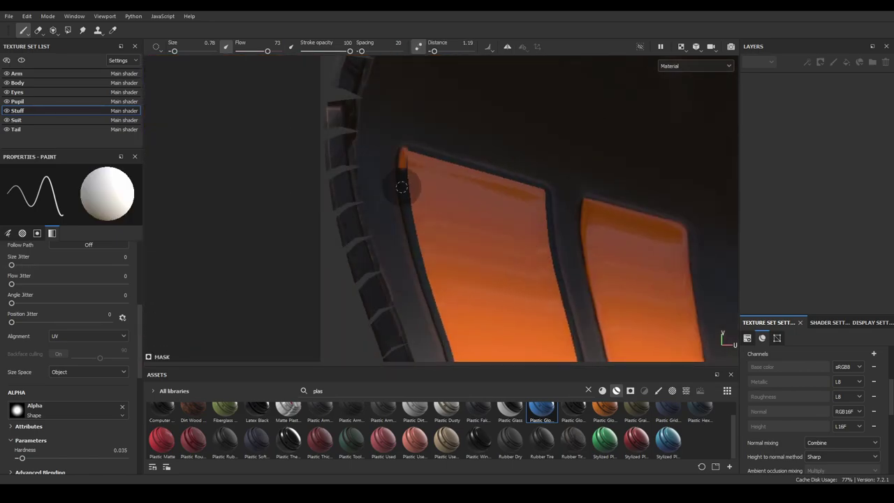
alt+drag(480, 285, 424, 164)
alt+drag(479, 327, 540, 175)
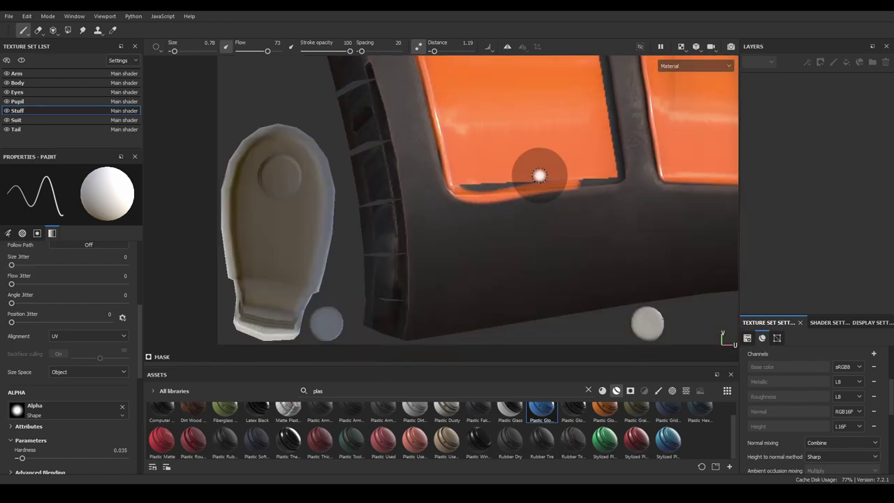
scroll(482, 209, up, 2)
scroll(484, 252, up, 1)
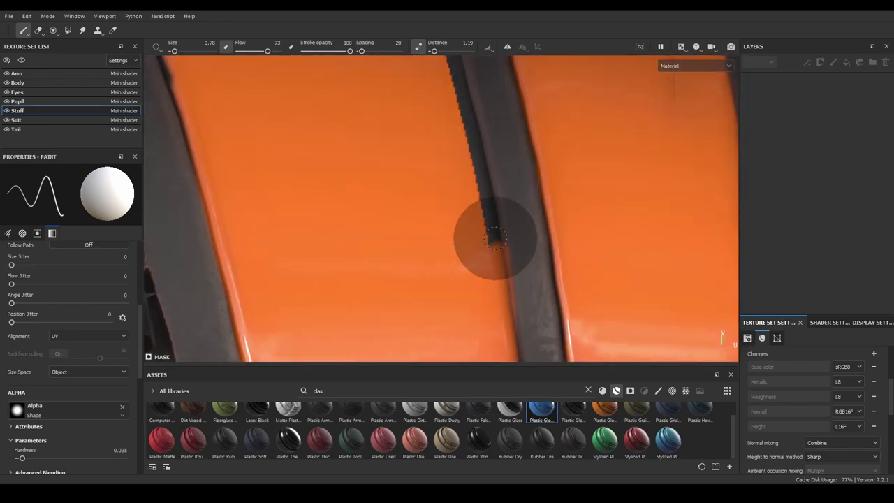
scroll(475, 175, up, 1)
scroll(458, 104, down, 2)
alt+drag(443, 186, 561, 254)
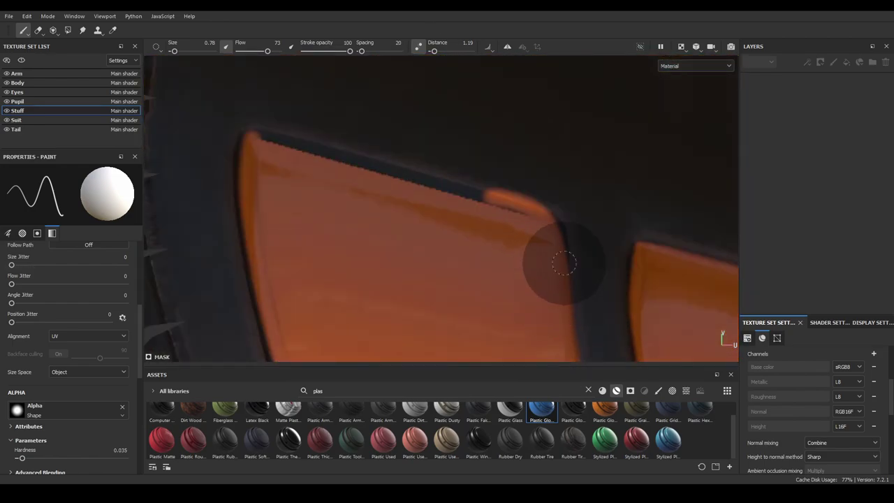
alt+drag(249, 140, 354, 80)
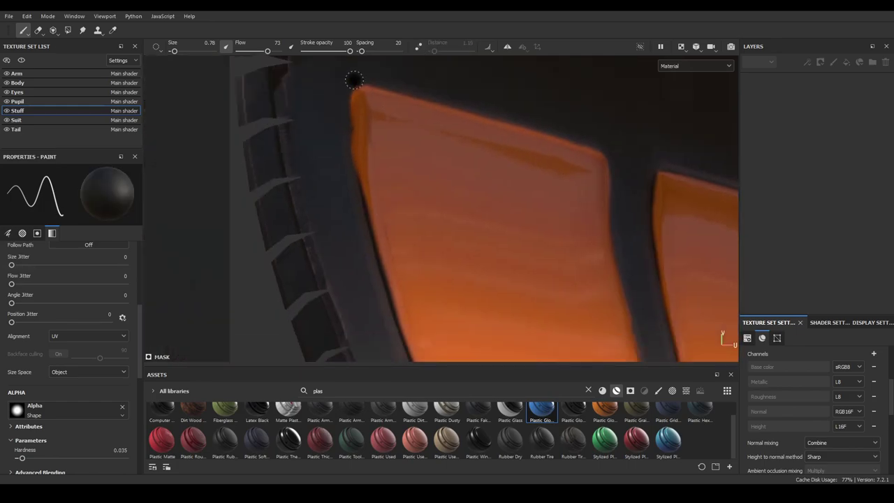
alt+drag(630, 277, 521, 258)
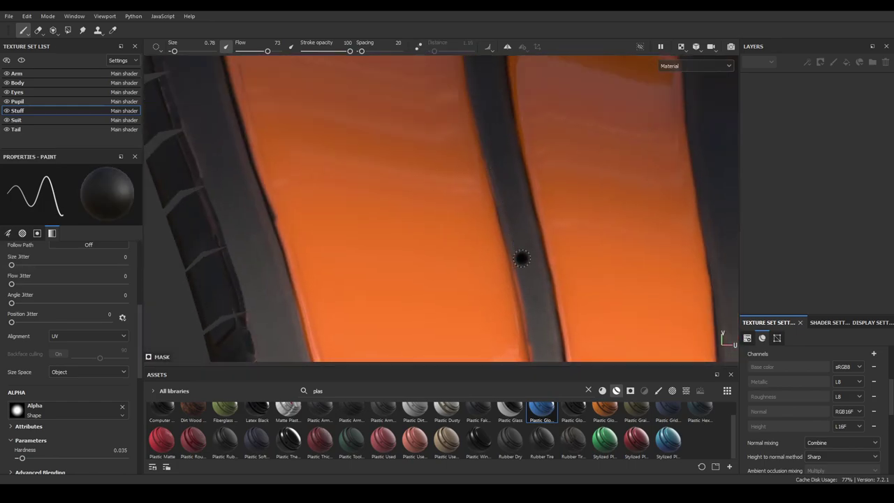
scroll(475, 237, down, 2)
alt+drag(421, 217, 377, 104)
scroll(380, 95, up, 2)
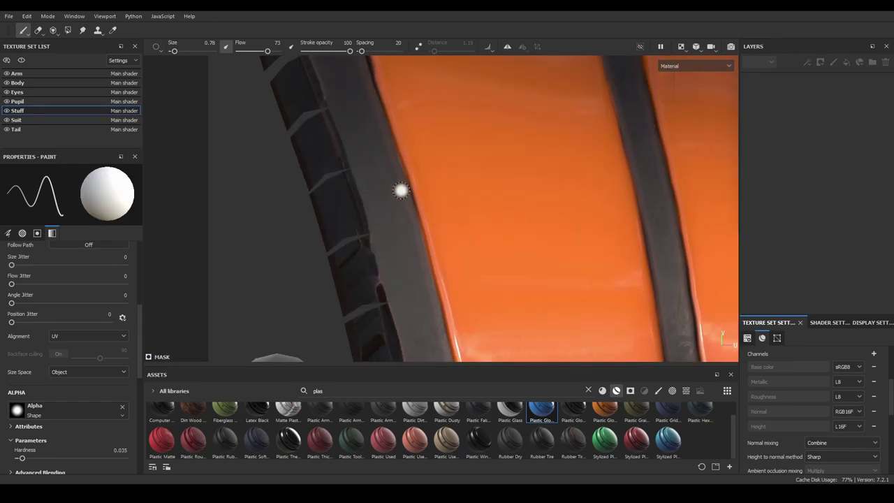
mouse_move(400, 191)
alt+mouse_down()
mouse_move(431, 203)
mouse_move(437, 173)
alt+mouse_up()
scroll(437, 240, down, 5)
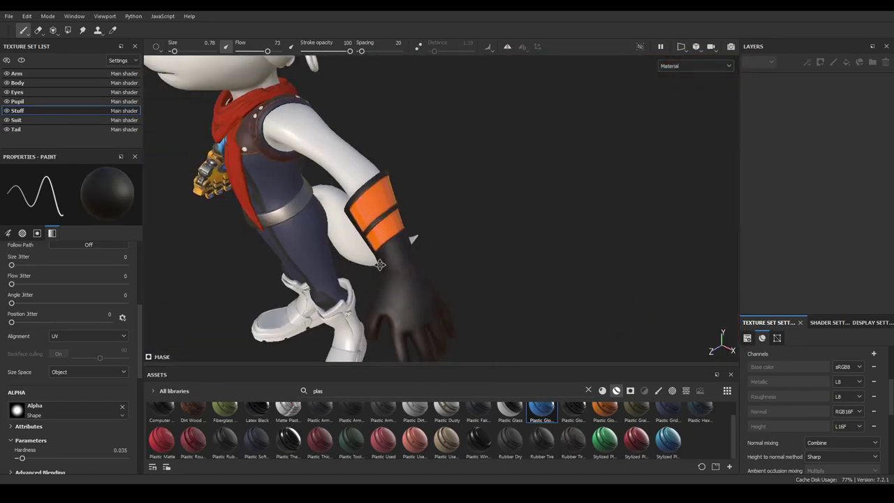
scroll(447, 244, up, 1)
alt+drag(449, 247, 468, 234)
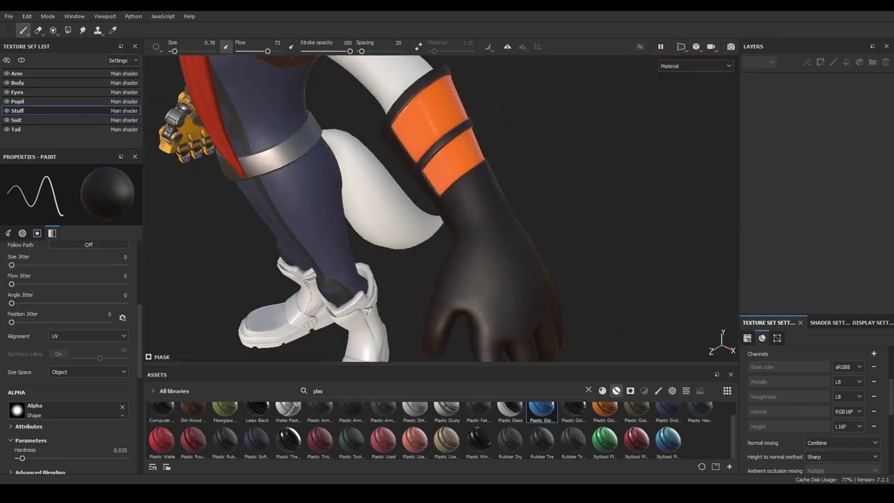
scroll(475, 231, up, 3)
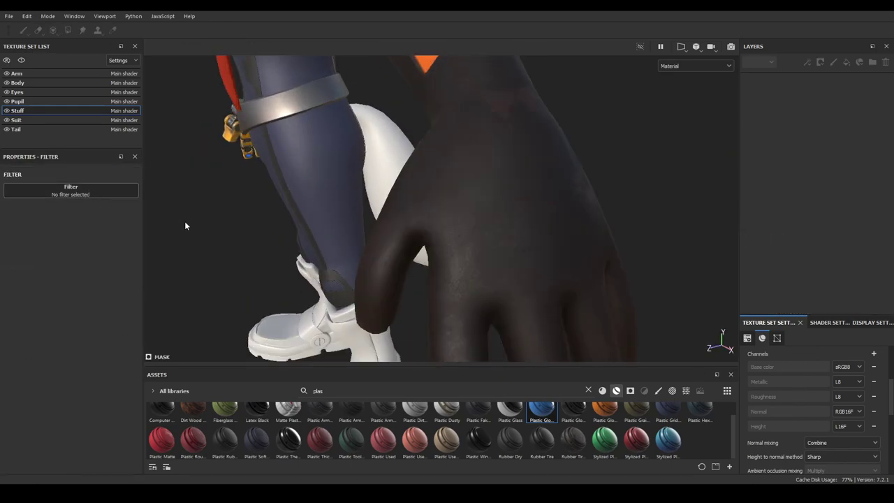
Try leather and steel materials from Assets on the glove
text(leather)
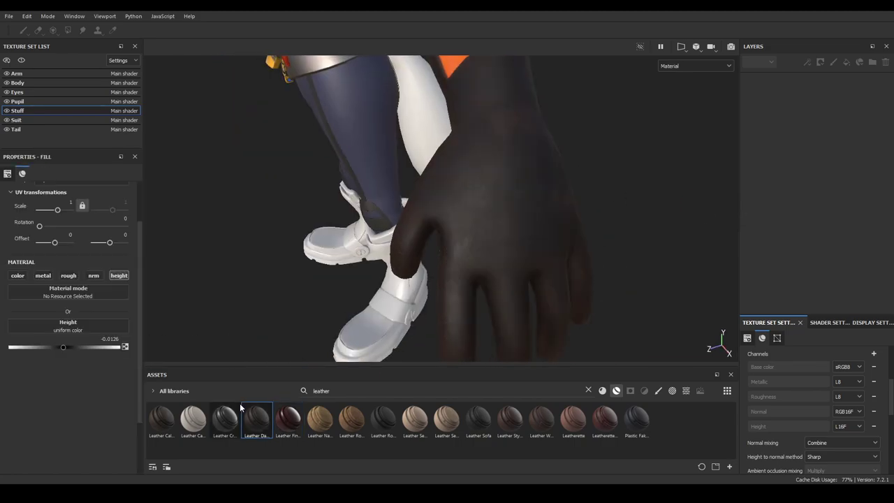
click(478, 419)
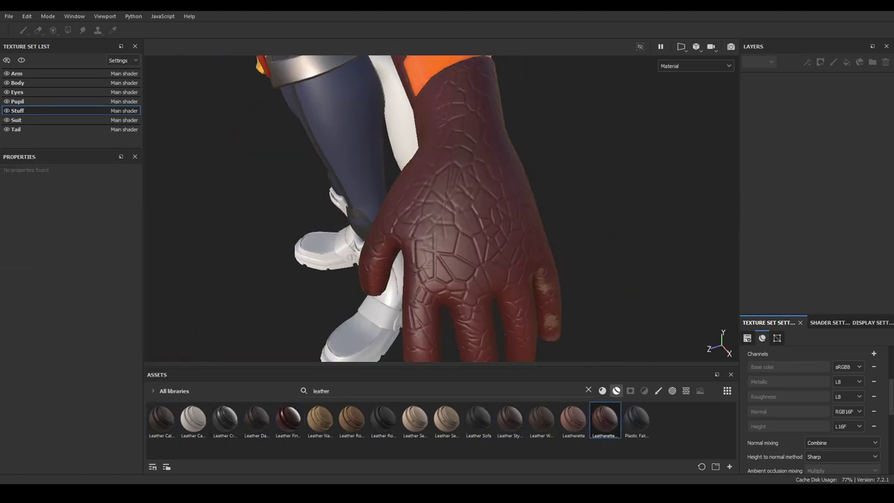
triple_click(307, 392)
text(steel)
drag(256, 451, 433, 209)
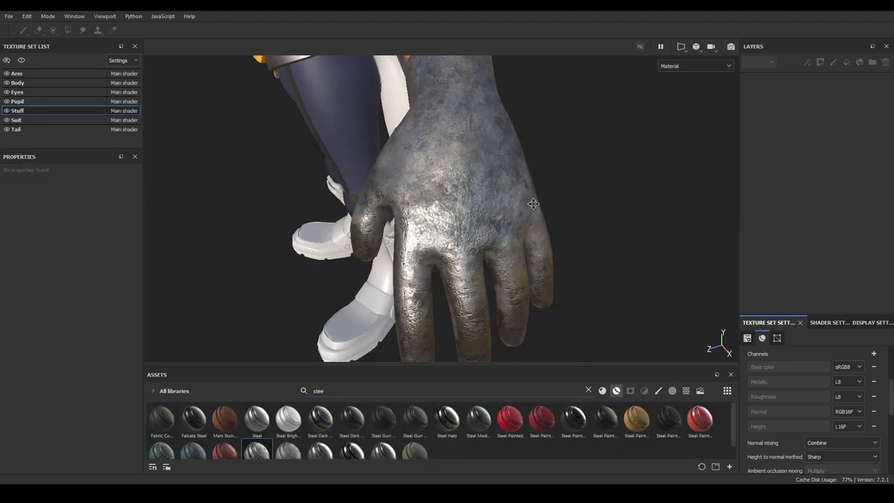
click(765, 292)
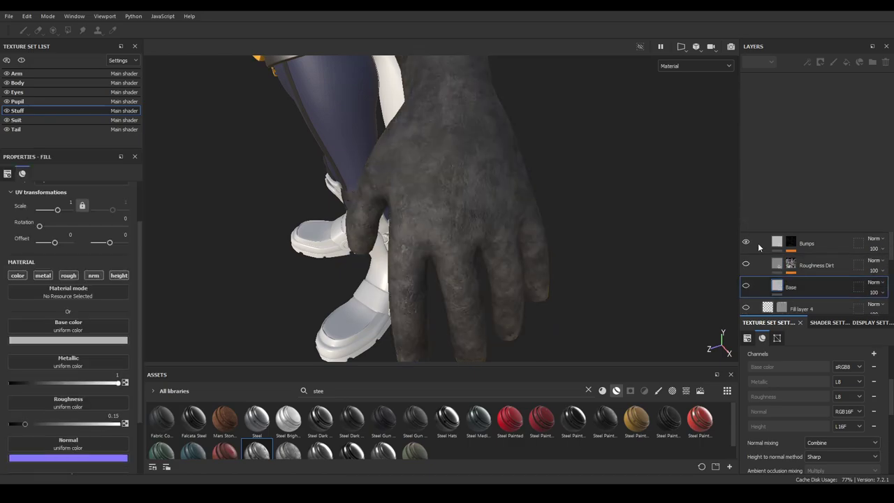
alt+drag(440, 210, 489, 210)
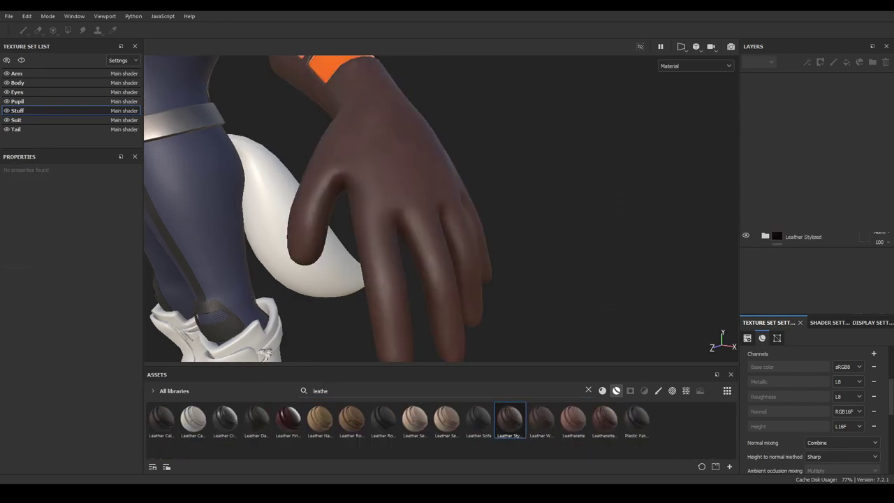
Adjust the Auto Stitcher Path Position so stitching runs along the glove's fingers
key(1)
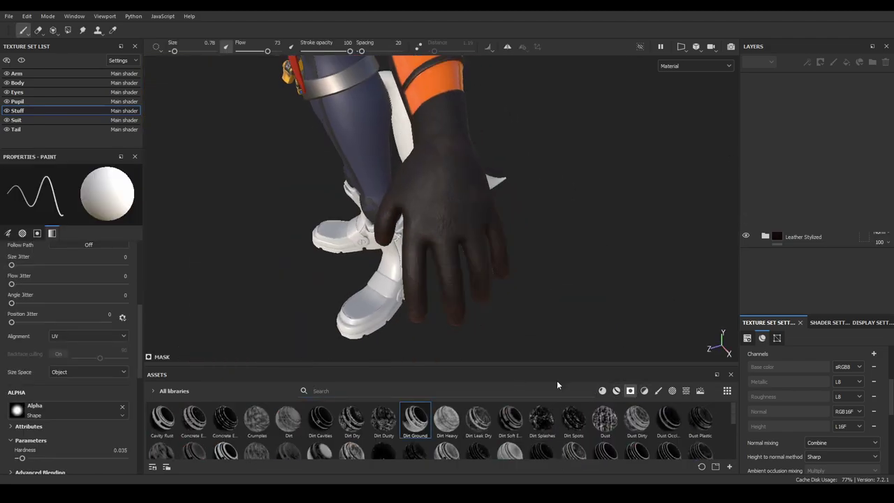
alt+drag(691, 153, 645, 203)
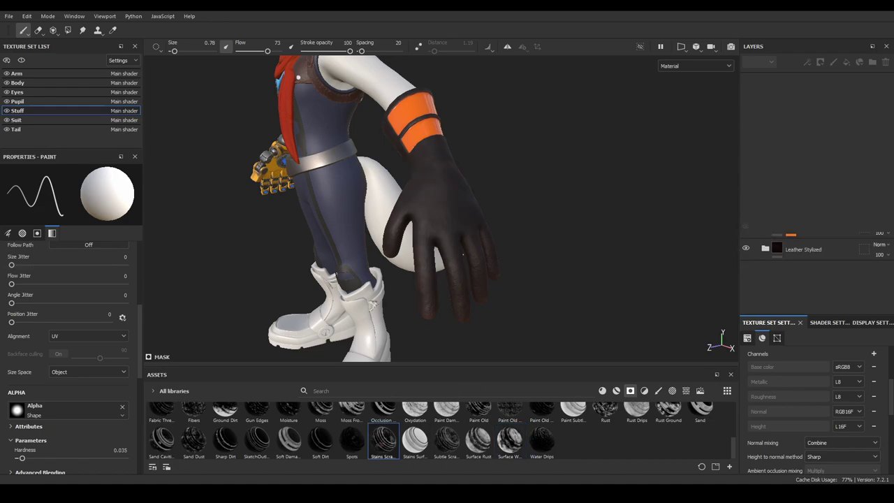
scroll(654, 256, up, 3)
mouse_move(655, 256)
alt+mouse_down()
mouse_move(209, 226)
mouse_move(463, 254)
mouse_move(643, 140)
mouse_move(586, 170)
alt+mouse_up()
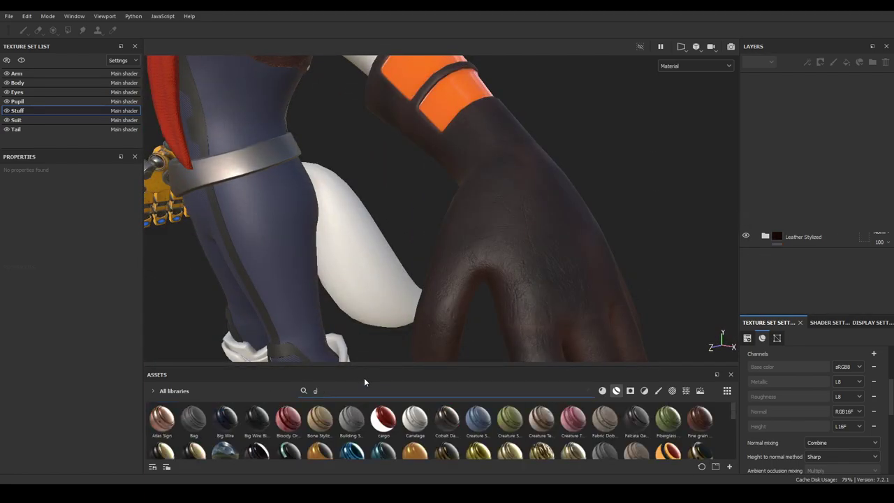
alt+drag(720, 181, 724, 131)
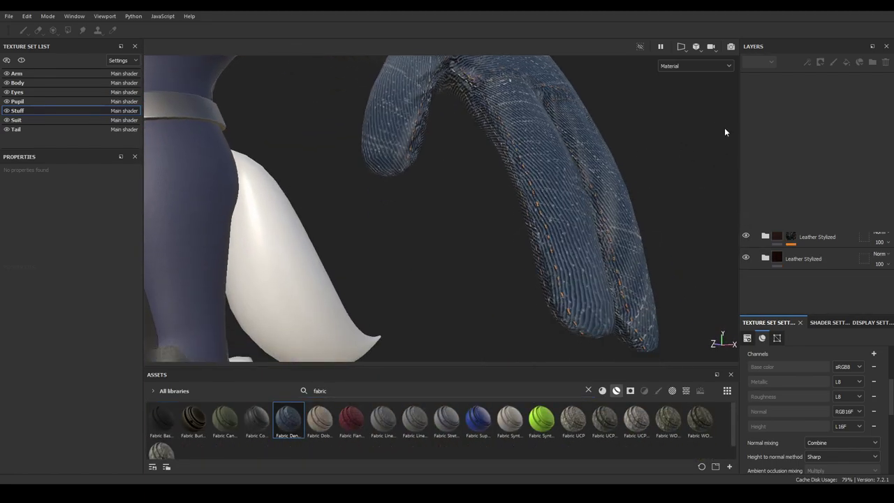
click(746, 251)
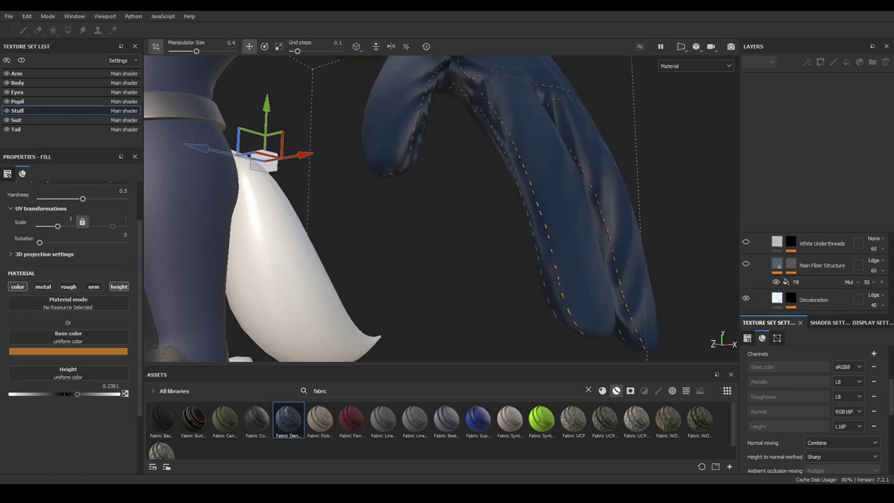
drag(43, 253, 53, 253)
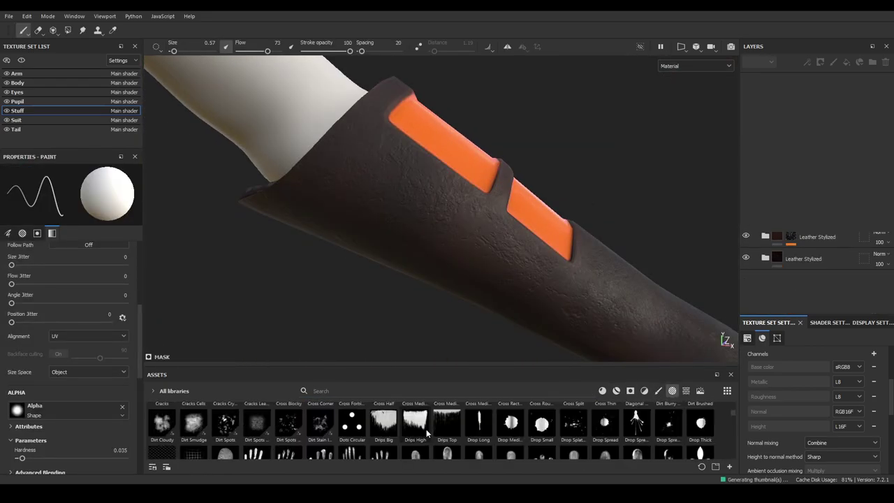
Shrink the brush and pick a thin dash shape for fine stitch strokes on the glove
scroll(426, 429, down, 3)
scroll(427, 428, down, 3)
scroll(429, 426, down, 3)
scroll(425, 419, down, 3)
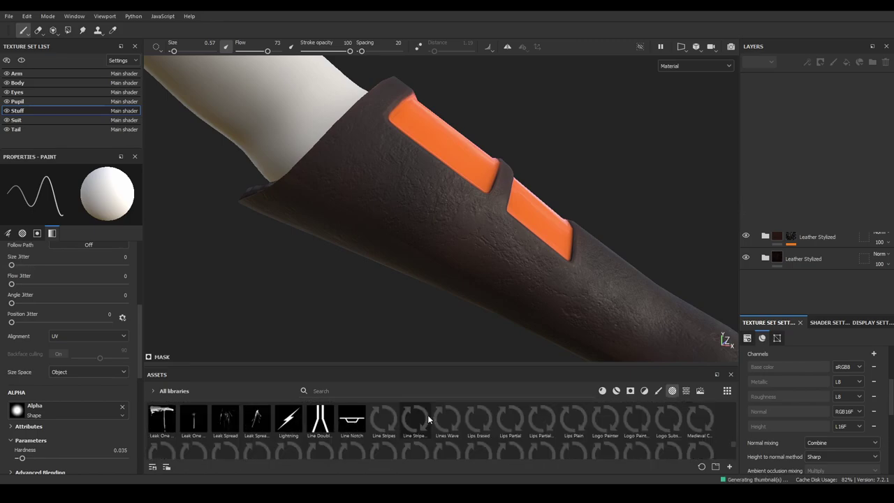
scroll(427, 415, down, 3)
scroll(426, 415, down, 3)
scroll(424, 415, down, 3)
scroll(423, 414, down, 3)
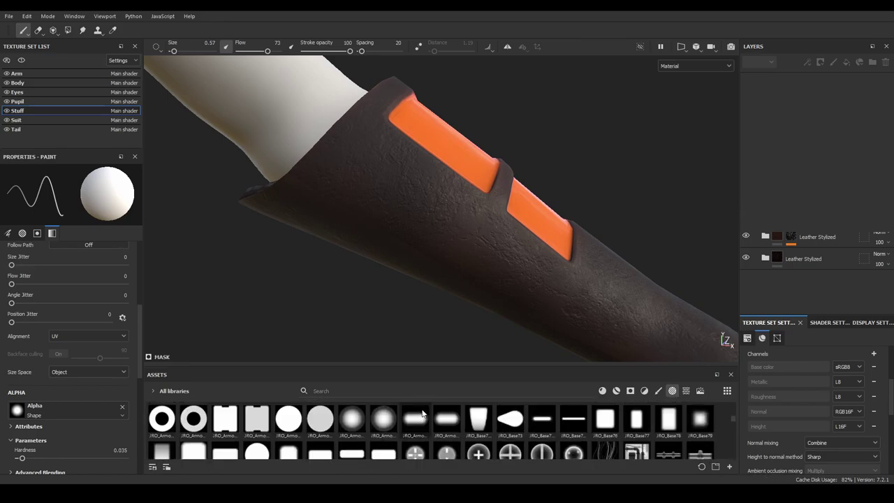
ctrl+right_drag(391, 228, 369, 176)
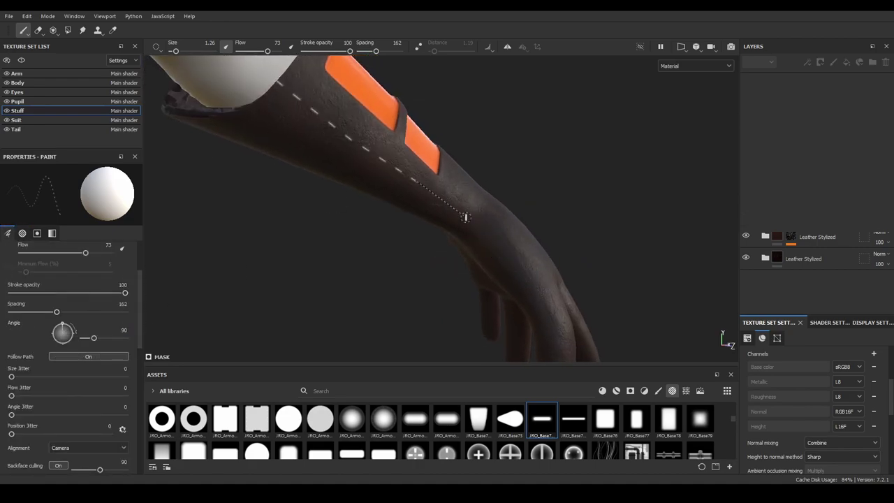
alt+drag(527, 303, 160, 263)
click(572, 419)
Search the materials for 'fab' and apply the denim fabric material to the arm
scroll(65, 320, down, 5)
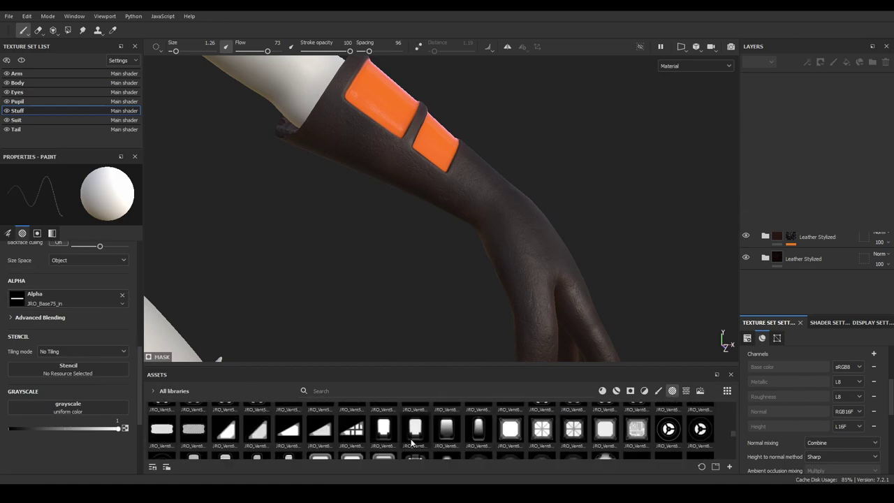
scroll(88, 308, up, 5)
scroll(51, 445, down, 4)
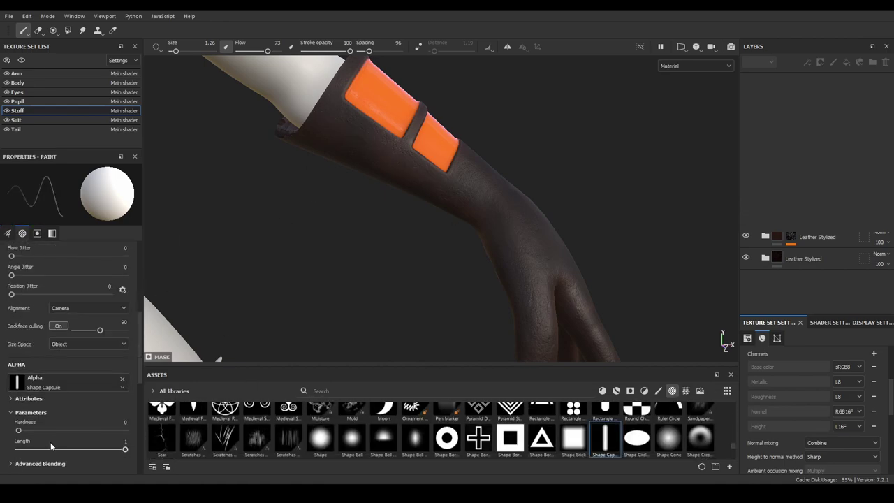
alt+drag(328, 123, 317, 114)
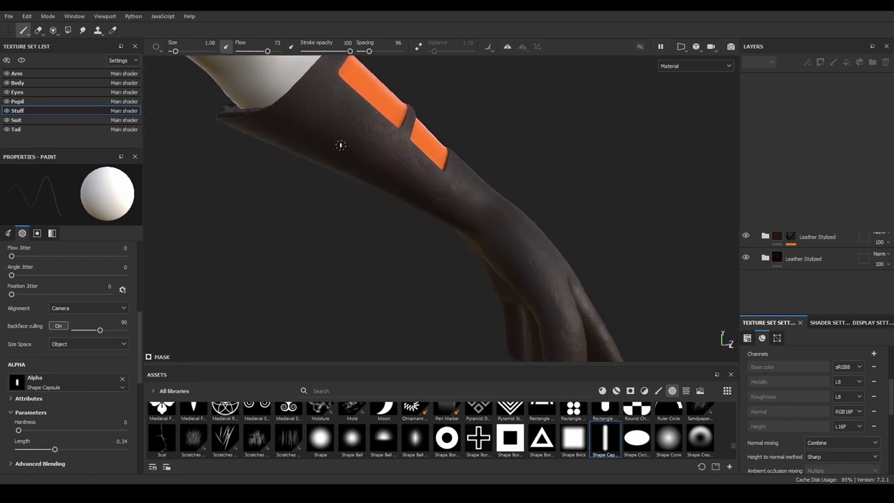
click(616, 390)
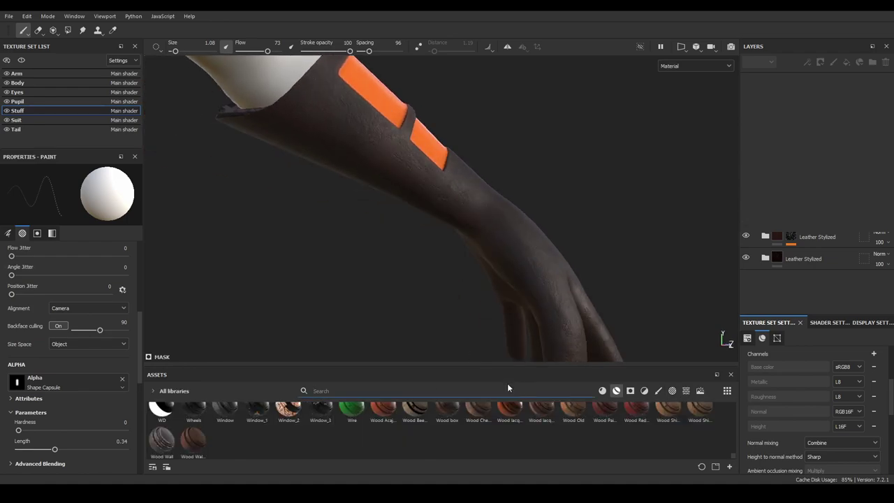
click(349, 391)
text(fab)
drag(286, 412, 419, 244)
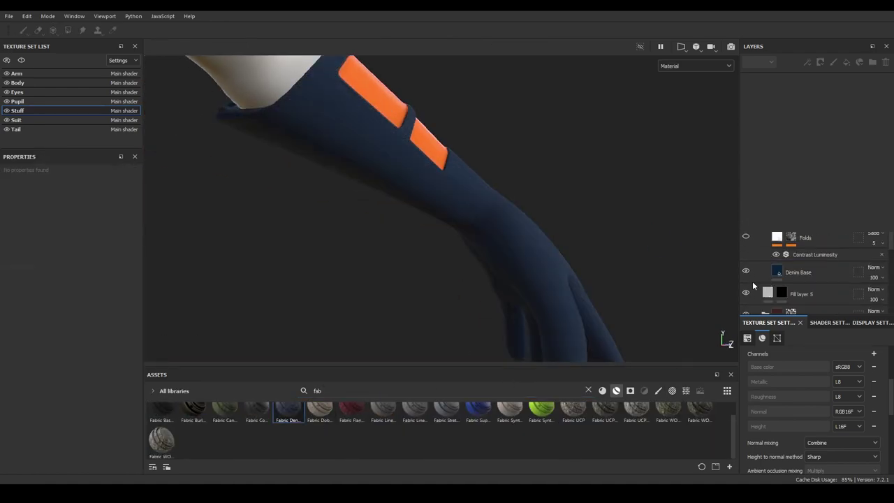
Inspect the stitched glove fingers up close, then frame the whole character
alt+drag(559, 175, 579, 154)
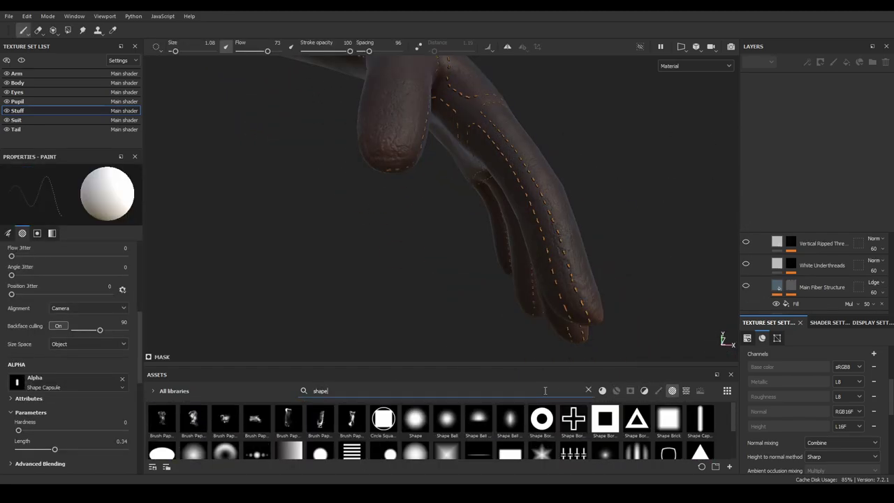
scroll(35, 285, up, 3)
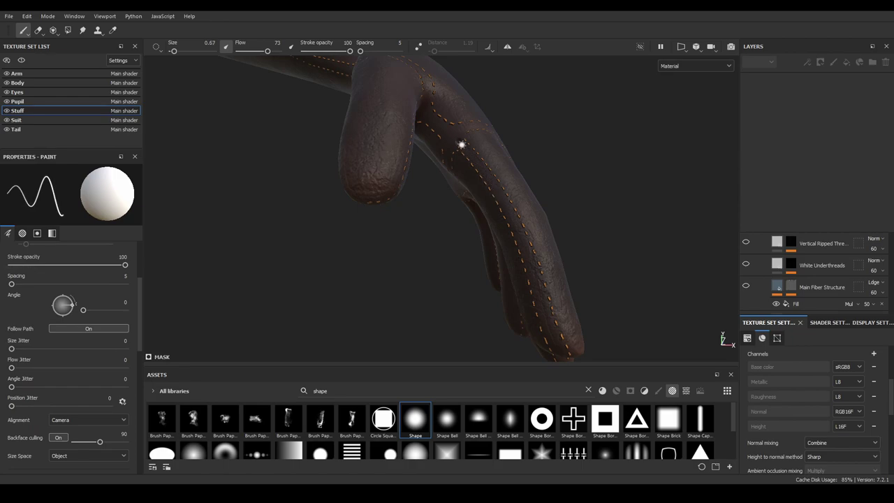
mouse_move(529, 266)
alt+mouse_down()
mouse_move(560, 315)
mouse_move(453, 162)
alt+mouse_up()
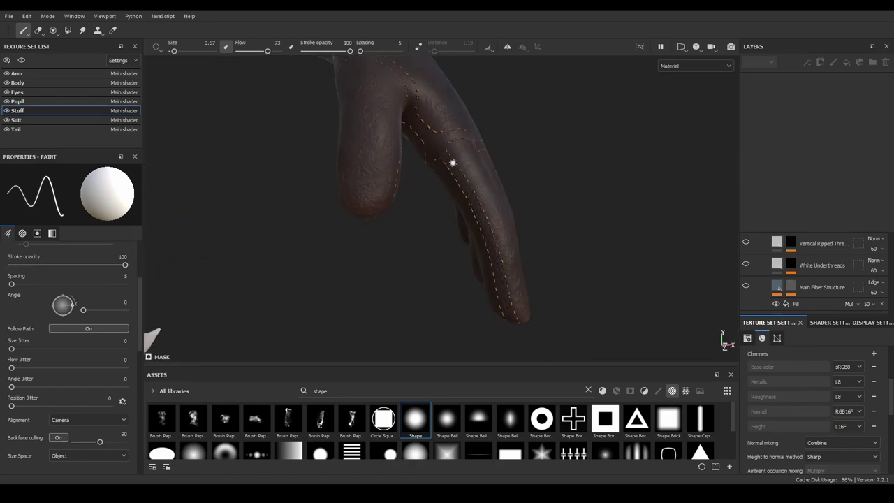
scroll(435, 147, up, 2)
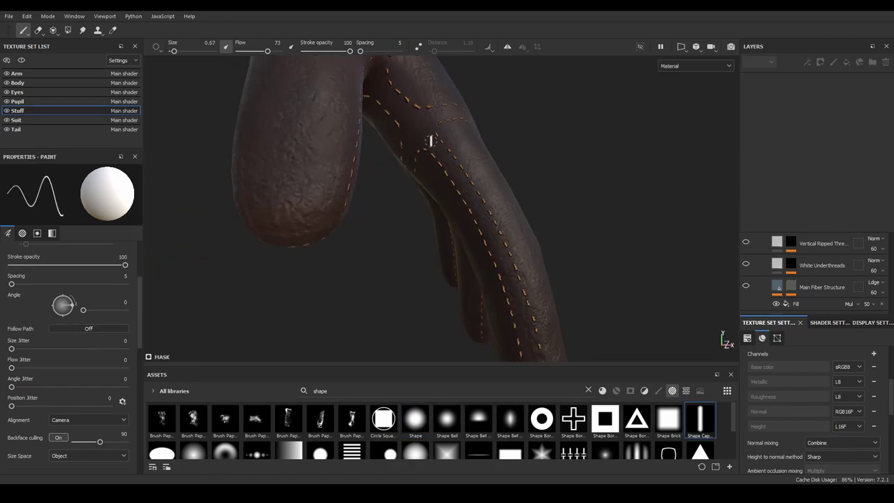
alt+drag(441, 158, 579, 313)
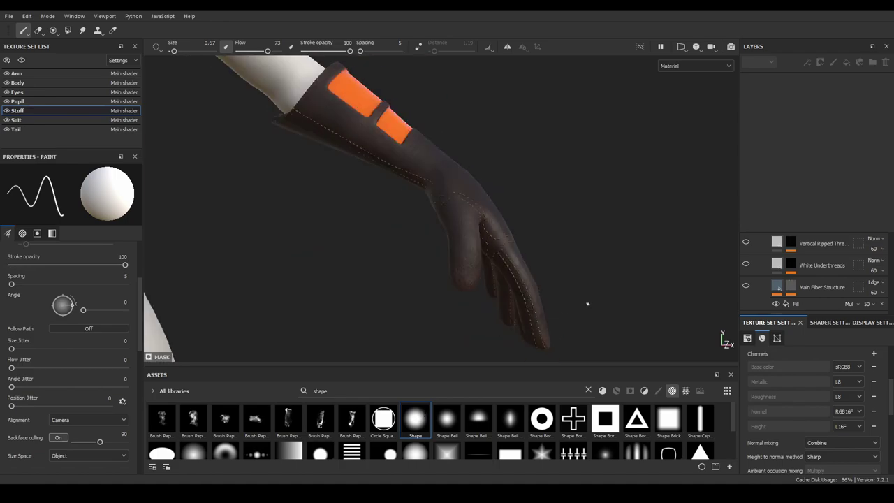
key(f)
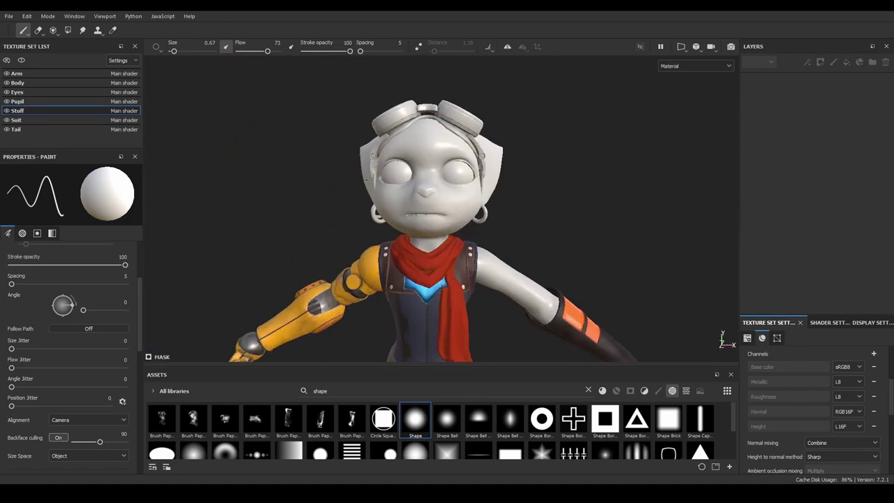
Make the Suit texture set active, briefly checking the Tail set before returning
click(426, 176)
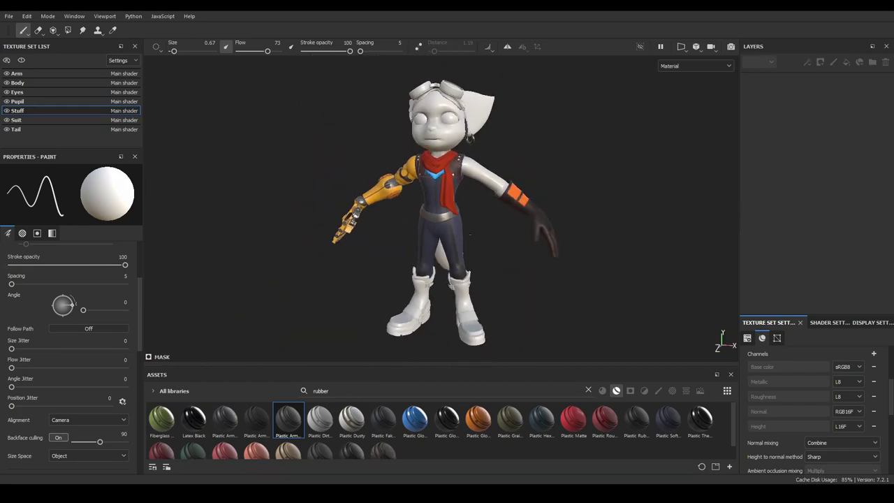
scroll(430, 331, down, 3)
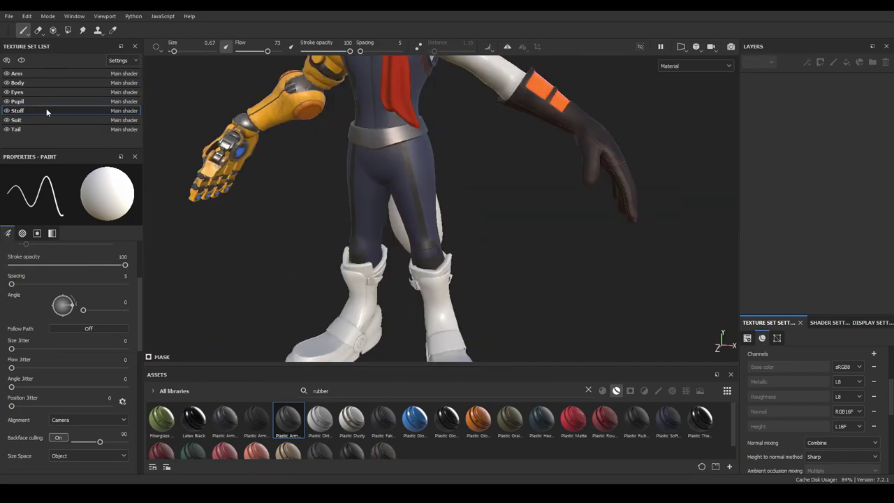
click(42, 129)
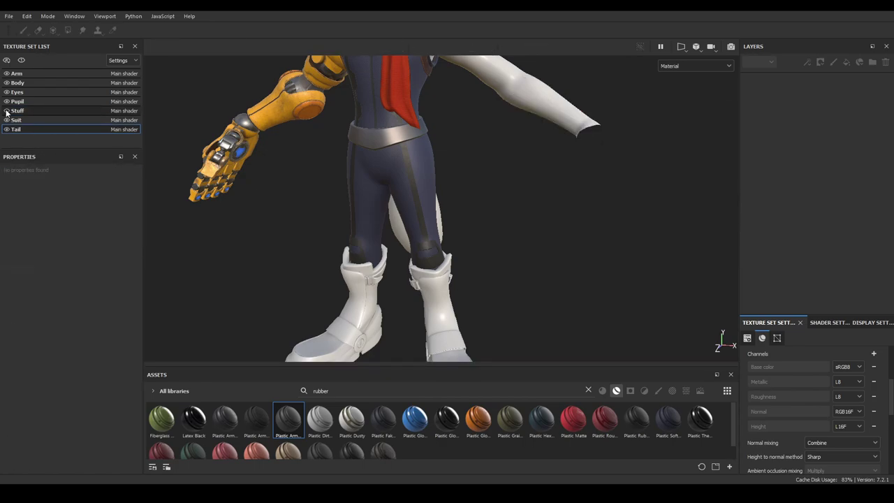
click(42, 119)
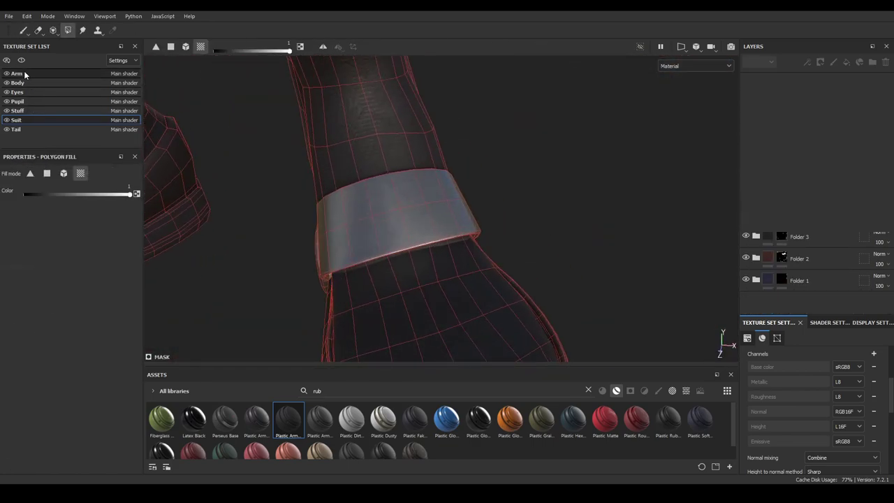
Look through the Arm and Stuff texture sets, then return to Suit
click(24, 73)
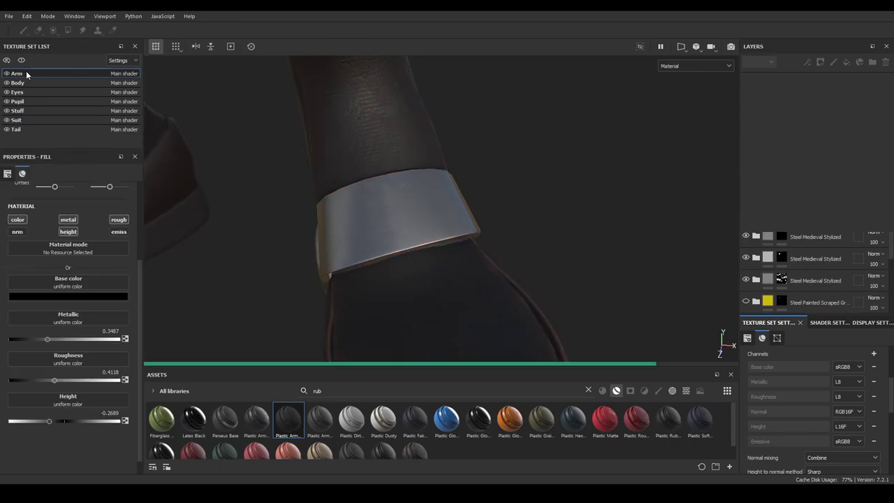
click(51, 109)
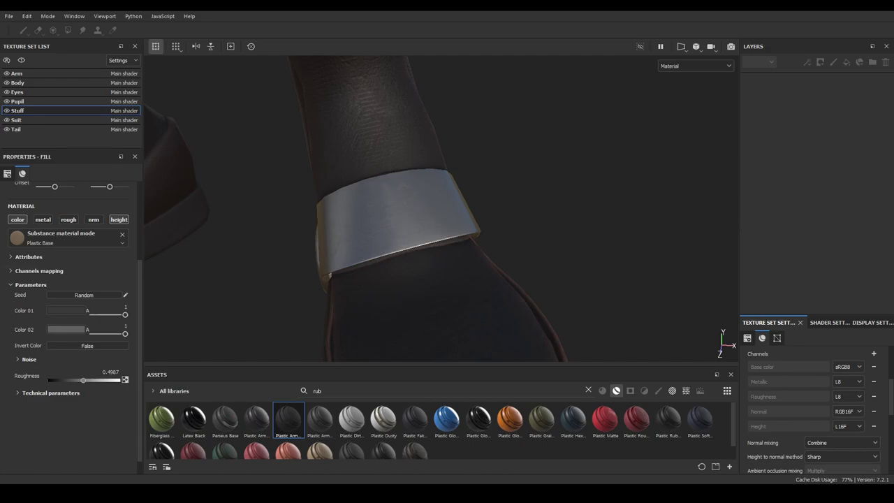
click(16, 119)
Switch to Polygon Fill masking and orbit in on the band around the leg
key(4)
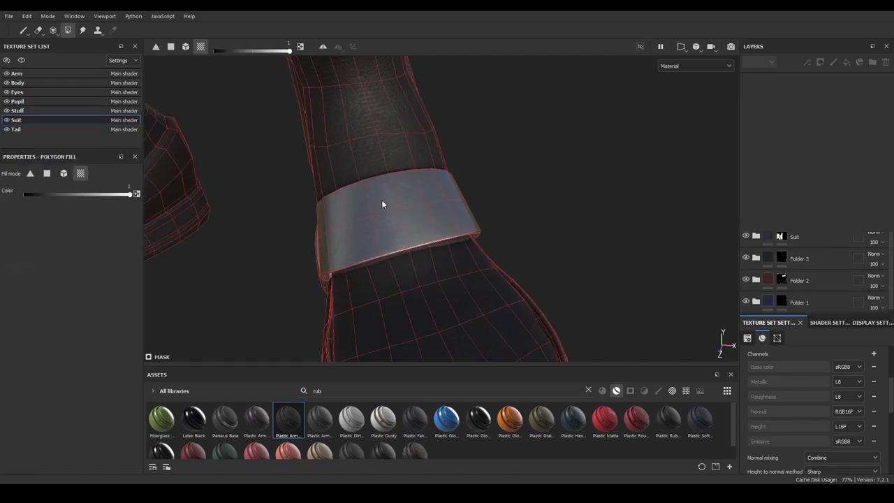
mouse_move(382, 199)
alt+mouse_down()
mouse_move(392, 174)
mouse_move(501, 178)
alt+mouse_up()
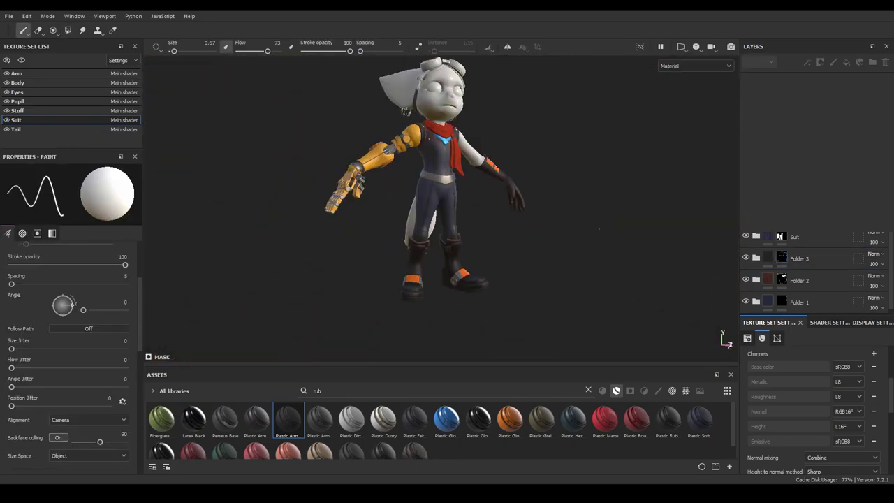
alt+drag(598, 229, 633, 265)
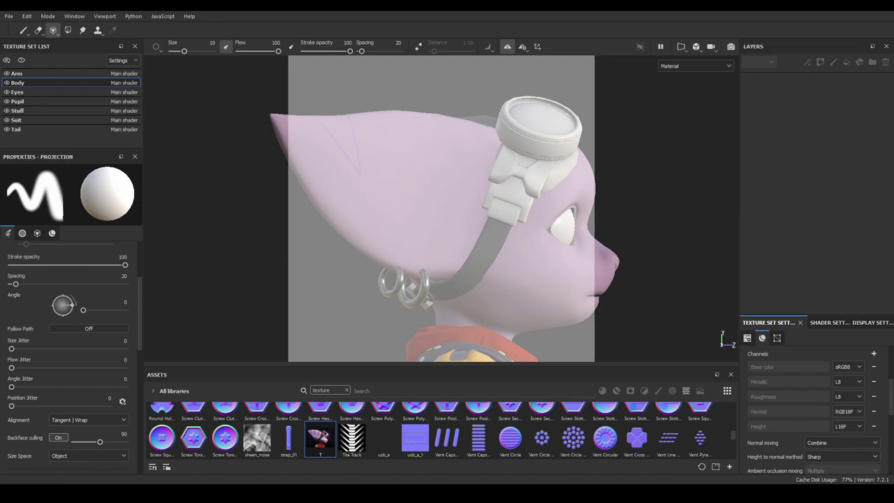
Load the T image into the projection's base colour and trace a stripe on the ear at brush size 1.93
scroll(70, 356, down, 5)
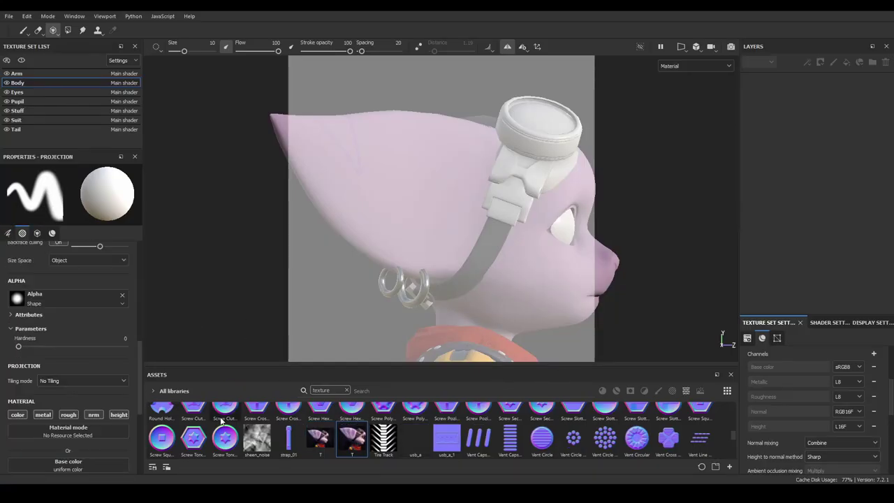
drag(352, 436, 42, 380)
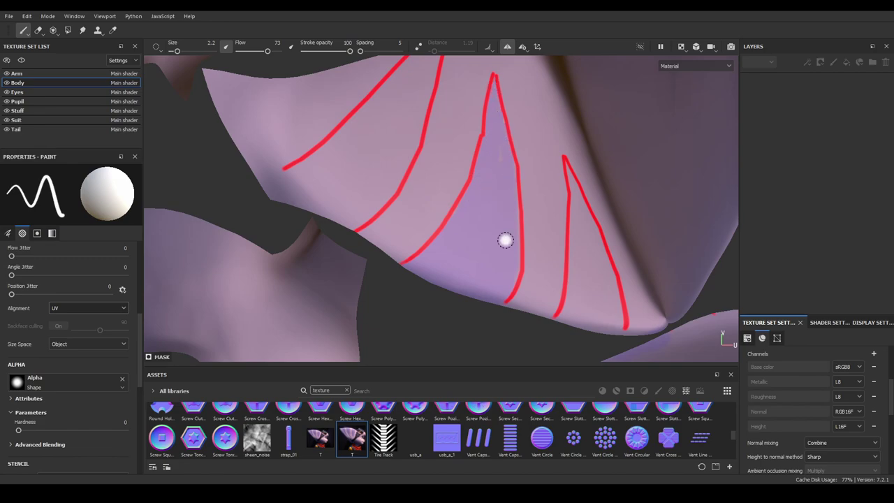
drag(411, 249, 352, 261)
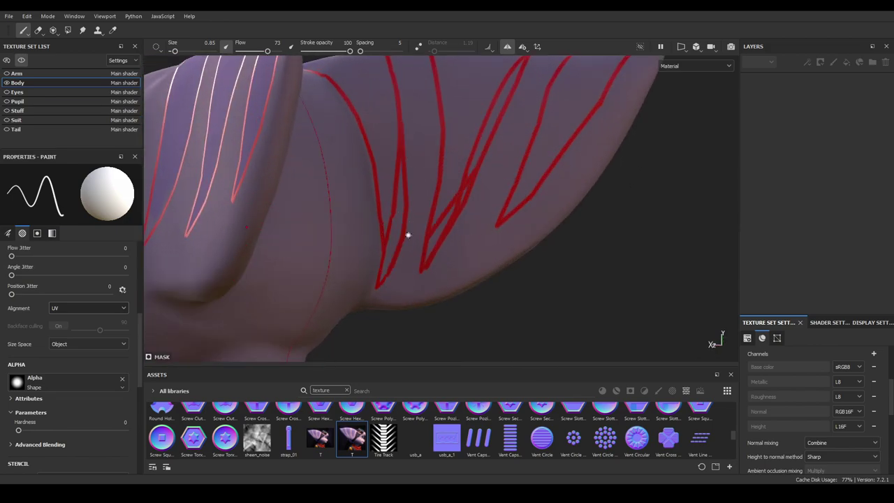
alt+drag(423, 280, 445, 281)
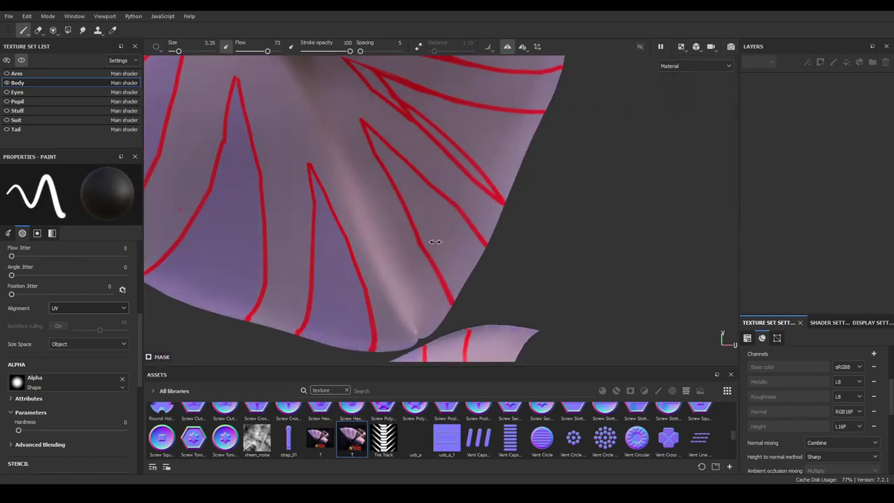
ctrl+right_drag(435, 242, 449, 278)
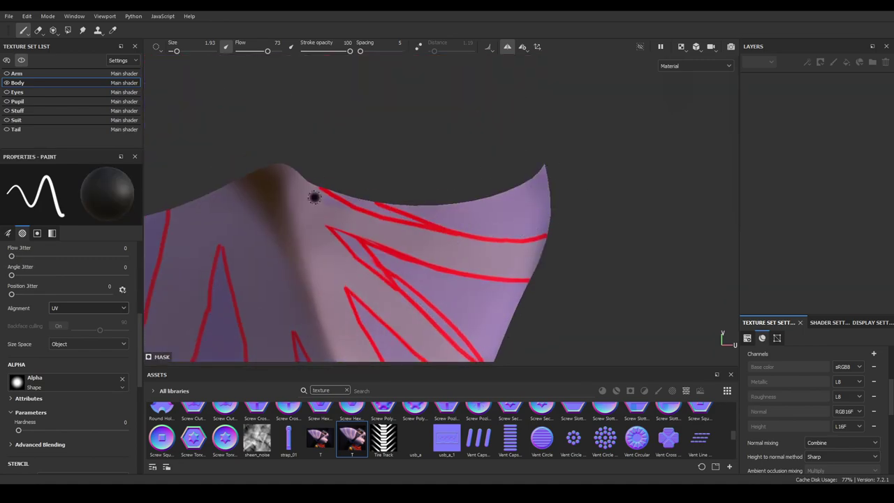
Review the ear stripes from several angles, including the pointed tip and head profile
key(F3)
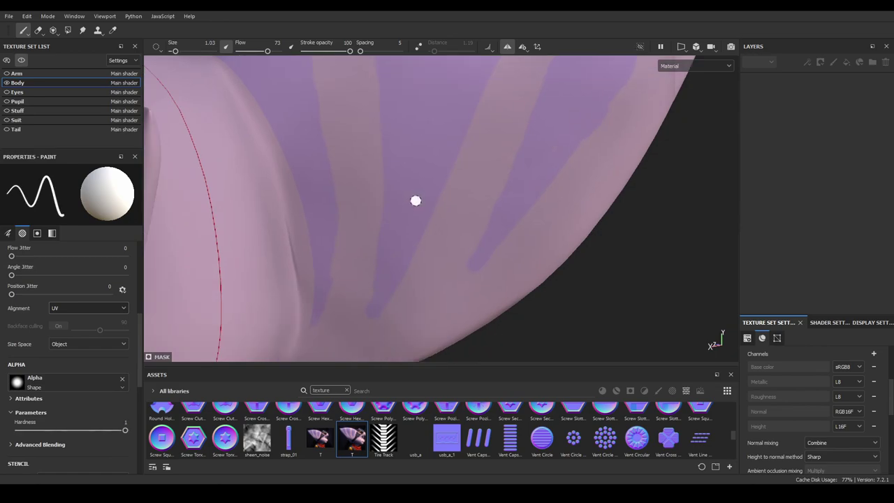
mouse_move(394, 124)
alt+mouse_down()
mouse_move(405, 230)
mouse_move(344, 108)
alt+mouse_up()
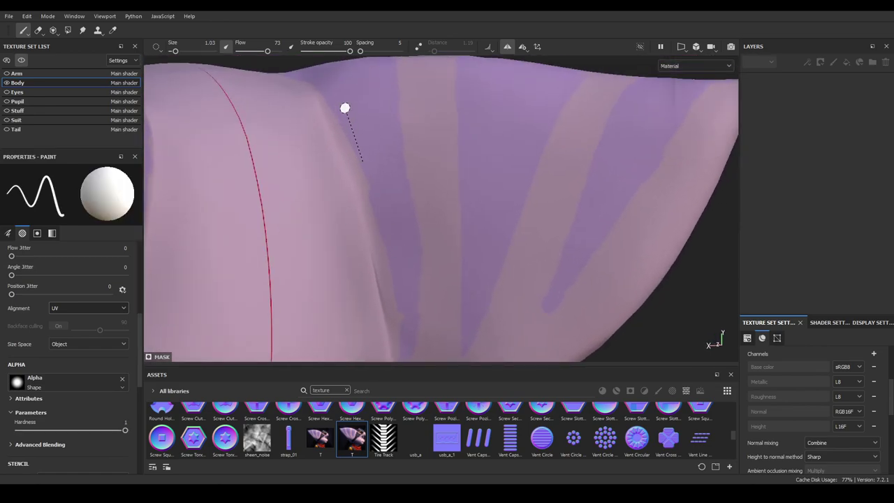
mouse_move(350, 207)
alt+mouse_down()
mouse_move(315, 119)
mouse_move(417, 183)
mouse_move(403, 169)
alt+mouse_up()
alt+drag(426, 273, 450, 223)
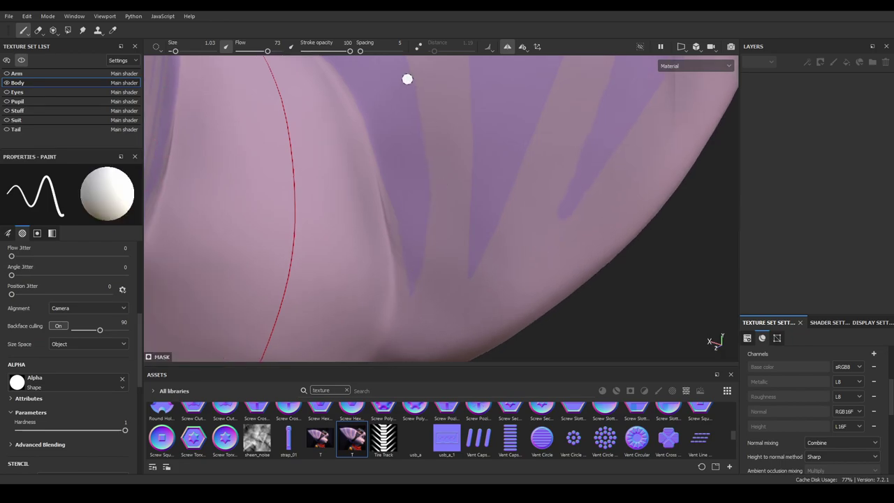
mouse_move(407, 79)
alt+mouse_down()
mouse_move(484, 291)
mouse_move(400, 244)
alt+mouse_up()
mouse_move(447, 199)
alt+mouse_down()
mouse_move(396, 228)
mouse_move(304, 120)
mouse_move(394, 218)
mouse_move(490, 124)
alt+mouse_up()
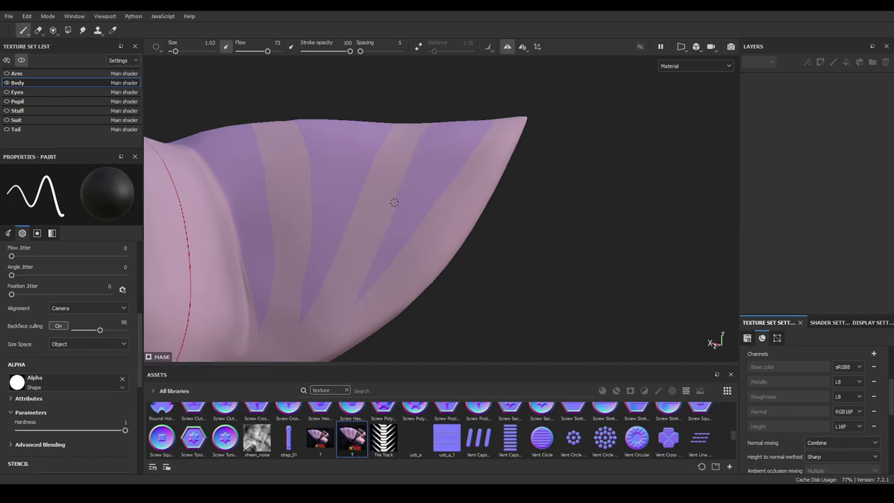
mouse_move(353, 291)
alt+mouse_down()
mouse_move(447, 201)
mouse_move(445, 213)
mouse_move(361, 300)
mouse_move(458, 167)
mouse_move(363, 171)
mouse_move(309, 135)
mouse_move(512, 285)
alt+mouse_up()
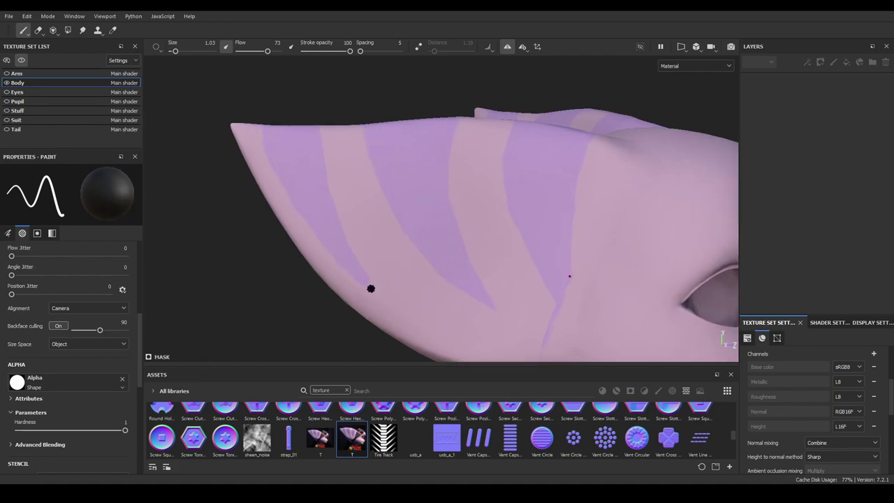
alt+drag(526, 214, 508, 238)
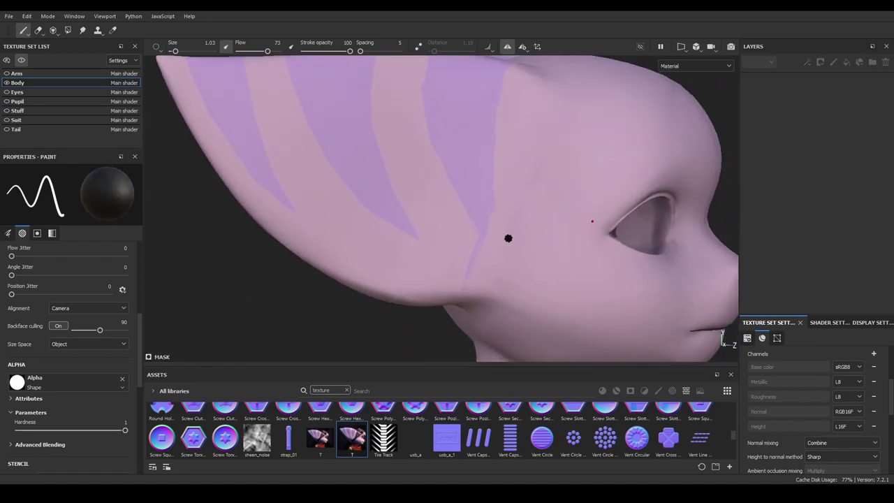
scroll(518, 250, down, 3)
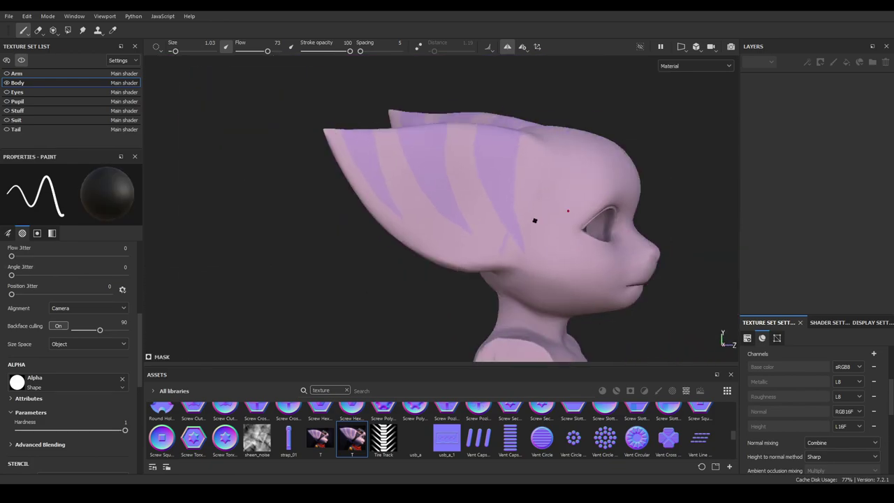
scroll(445, 165, up, 3)
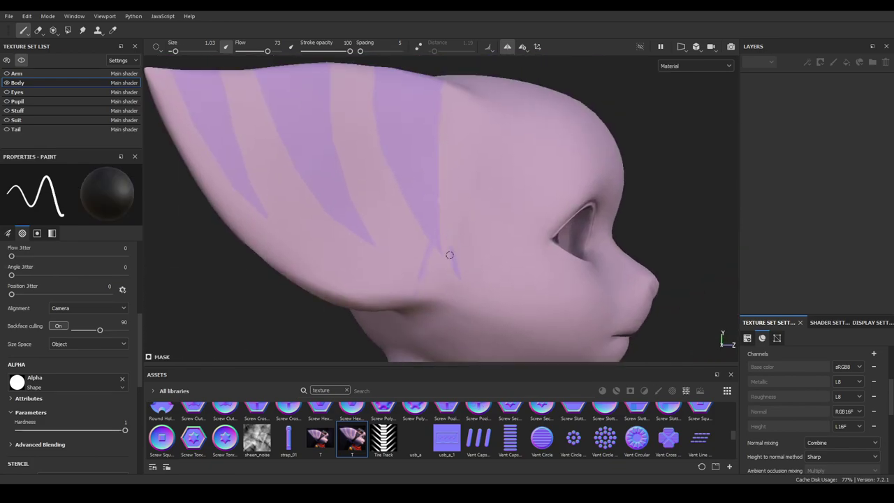
Reduce the brush to 1.48 and paint a straight purple stripe across the ear's lower edge
key(bracketleft)
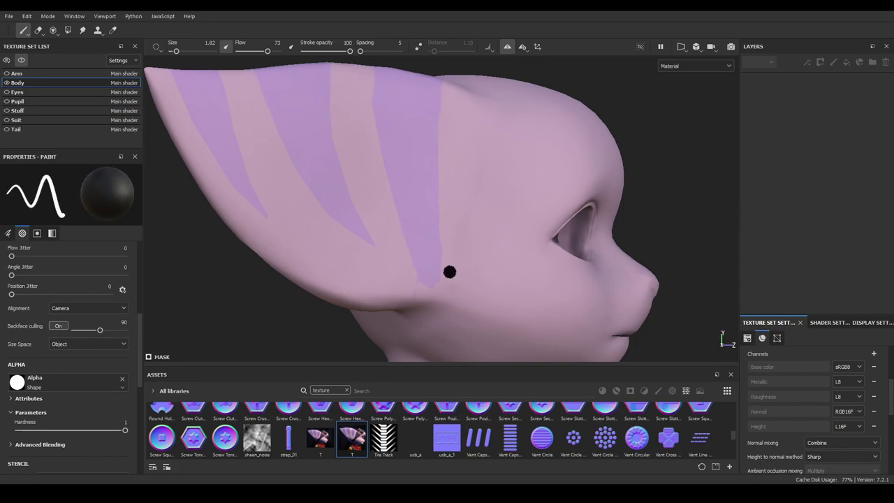
mouse_move(447, 301)
alt+mouse_down()
mouse_move(648, 196)
mouse_move(463, 240)
alt+mouse_up()
alt+drag(424, 97, 296, 226)
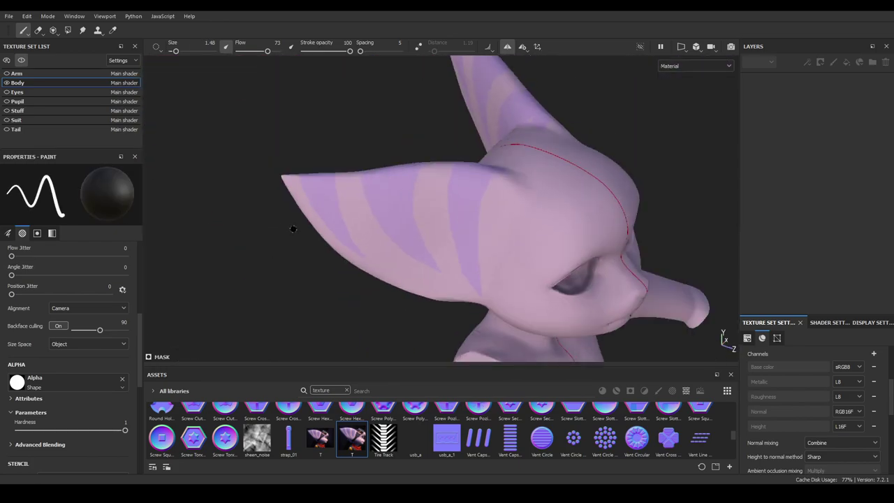
scroll(480, 104, up, 5)
scroll(516, 181, down, 5)
scroll(471, 201, up, 3)
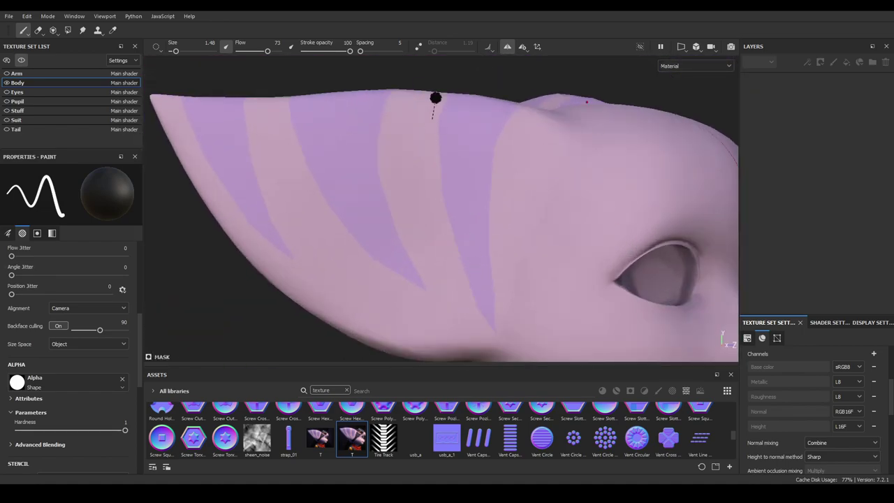
shift+click(308, 264)
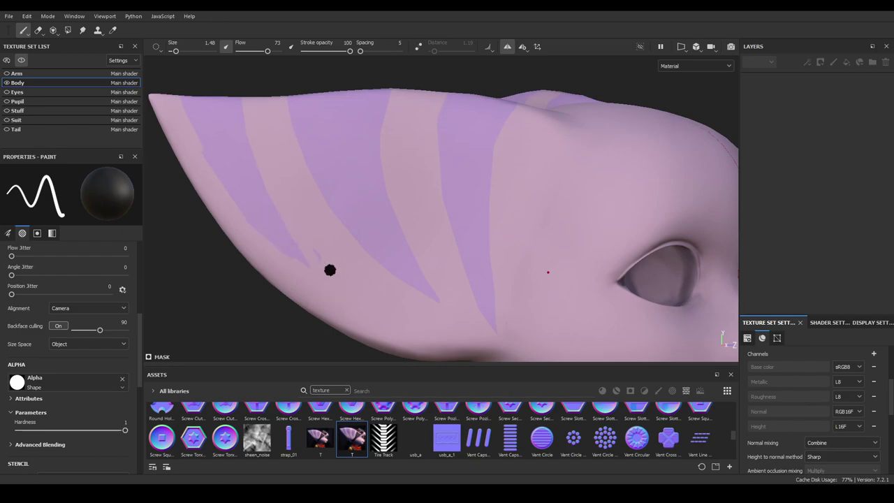
scroll(319, 239, down, 5)
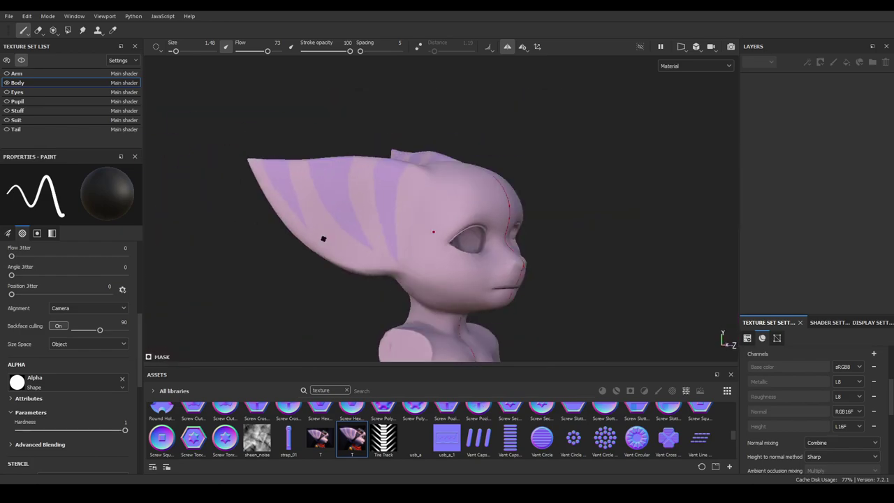
scroll(329, 204, up, 2)
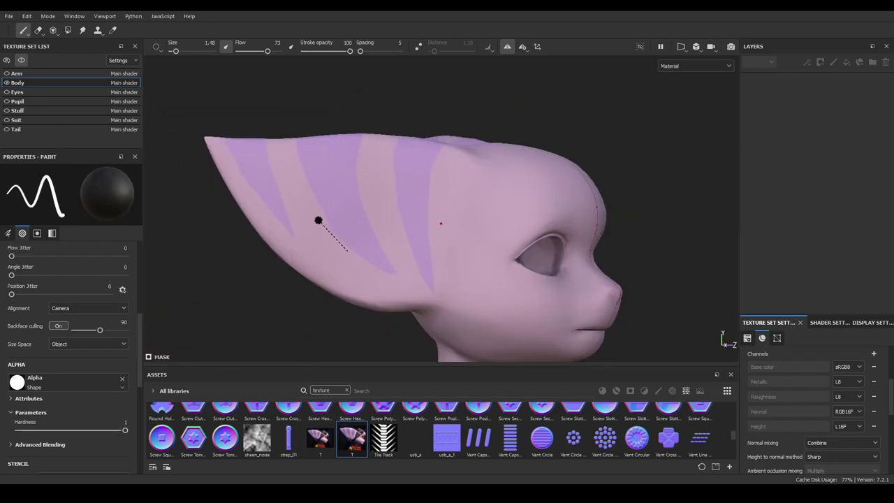
scroll(318, 221, up, 2)
scroll(449, 309, down, 5)
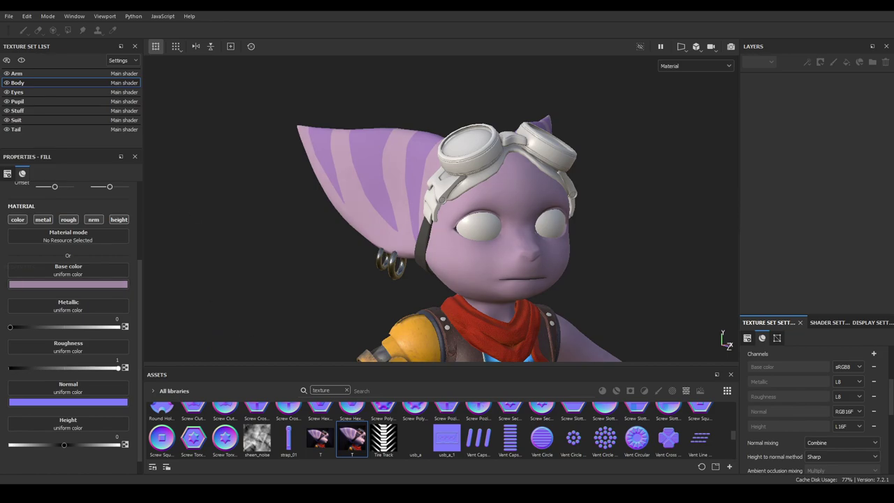
Orbit around the whole character to review the striped ears from front and side
scroll(497, 294, down, 5)
alt+drag(497, 293, 400, 191)
scroll(399, 190, up, 5)
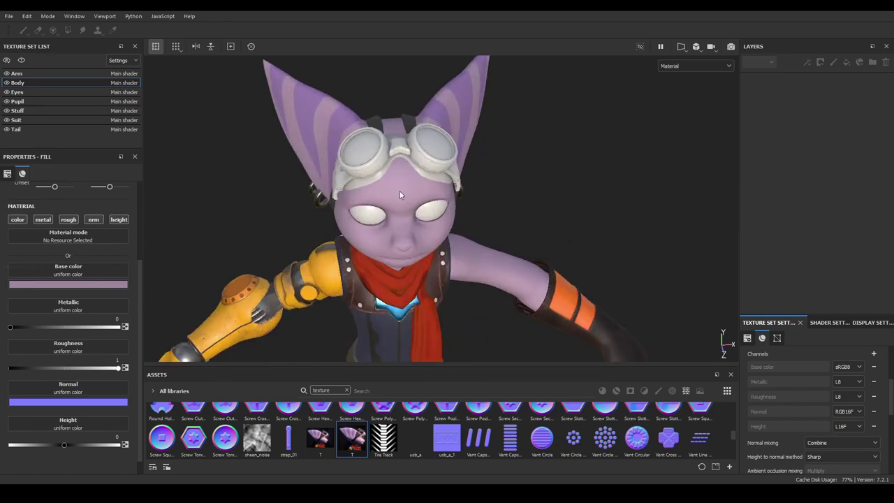
scroll(181, 240, down, 5)
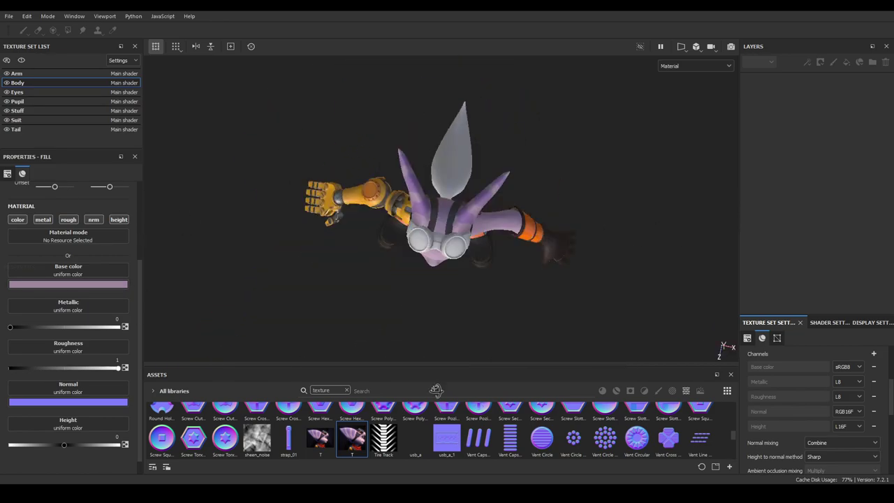
mouse_move(182, 239)
alt+mouse_down()
mouse_move(376, 259)
mouse_move(485, 221)
alt+mouse_up()
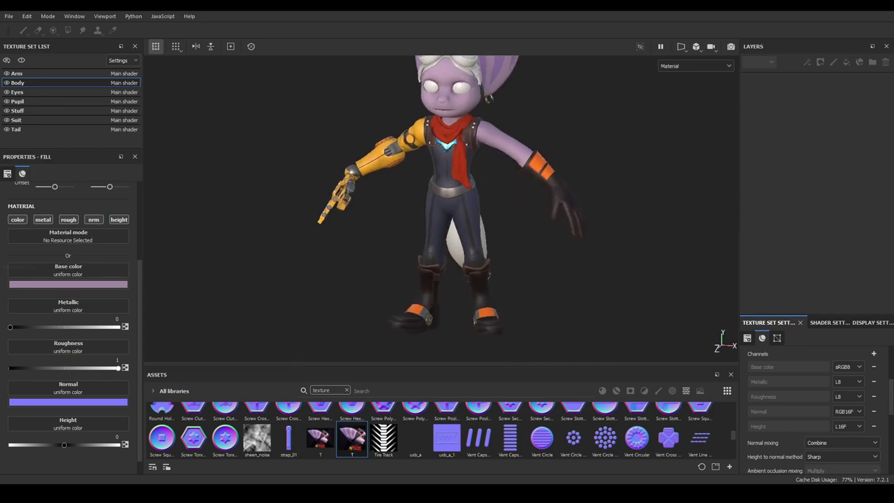
scroll(442, 203, down, 3)
alt+drag(441, 203, 531, 202)
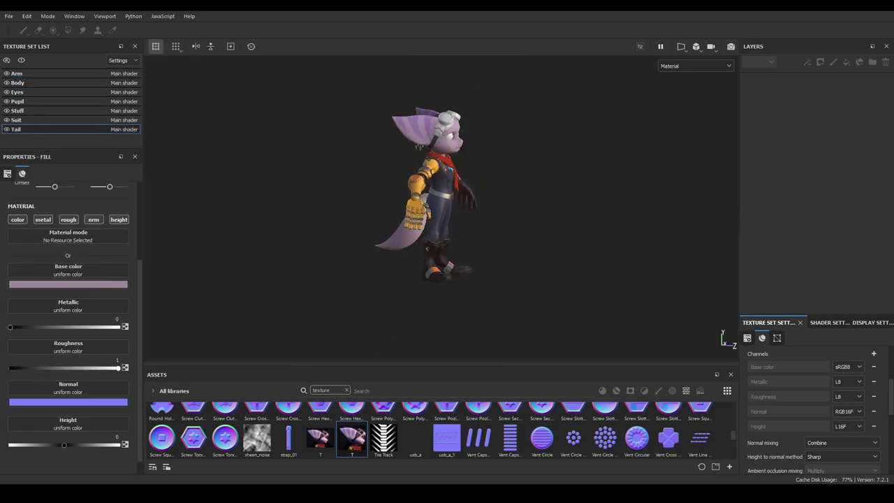
mouse_move(706, 154)
alt+mouse_down()
mouse_move(447, 202)
mouse_move(364, 190)
mouse_move(442, 259)
mouse_move(378, 241)
mouse_move(468, 239)
mouse_move(279, 262)
mouse_move(419, 210)
mouse_move(440, 116)
mouse_move(447, 210)
mouse_move(349, 223)
mouse_move(491, 206)
mouse_move(555, 179)
mouse_move(409, 170)
mouse_move(420, 209)
alt+mouse_up()
scroll(447, 203, up, 5)
Select the Stuff texture set, toggle between Polygon Fill and Paint, then select the Suit set
ctrl+alt+right_click(375, 206)
key(4)
key(1)
key(4)
key(1)
key(4)
click(42, 120)
Search '1steel' and apply a darkened Steel Hats material to the vest
text(1)
text(steel)
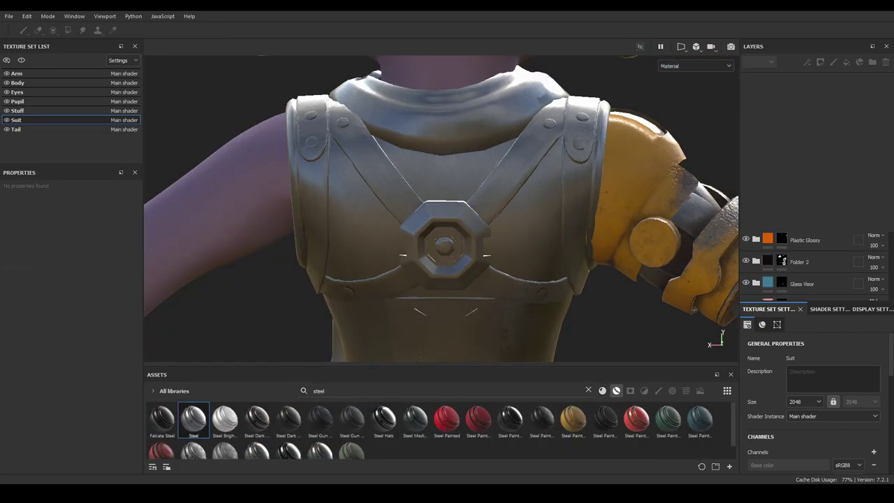
drag(383, 419, 607, 198)
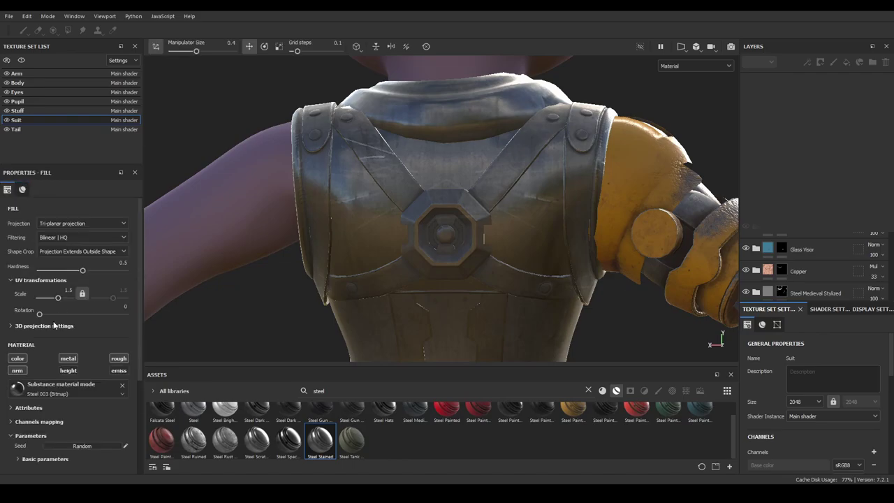
drag(105, 366, 93, 367)
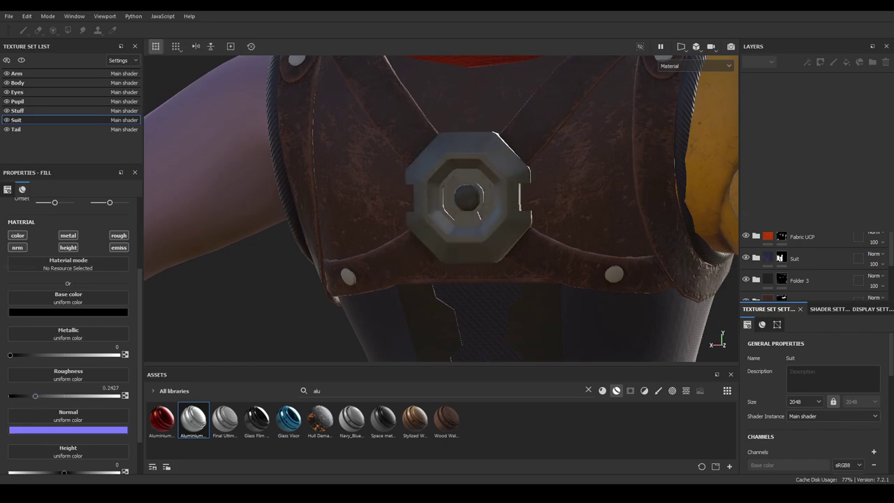
Search 'stee', raise the grunge scratches mask balance, and select the Stuff texture set
text(stee)
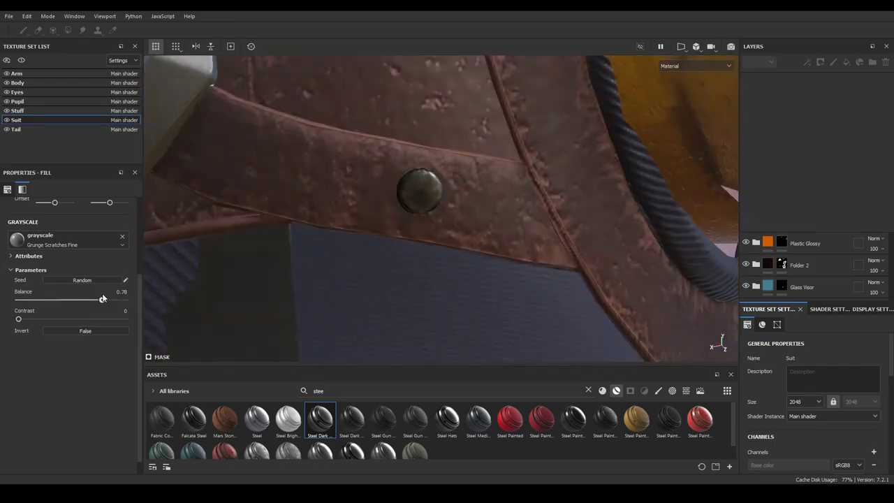
drag(74, 298, 113, 299)
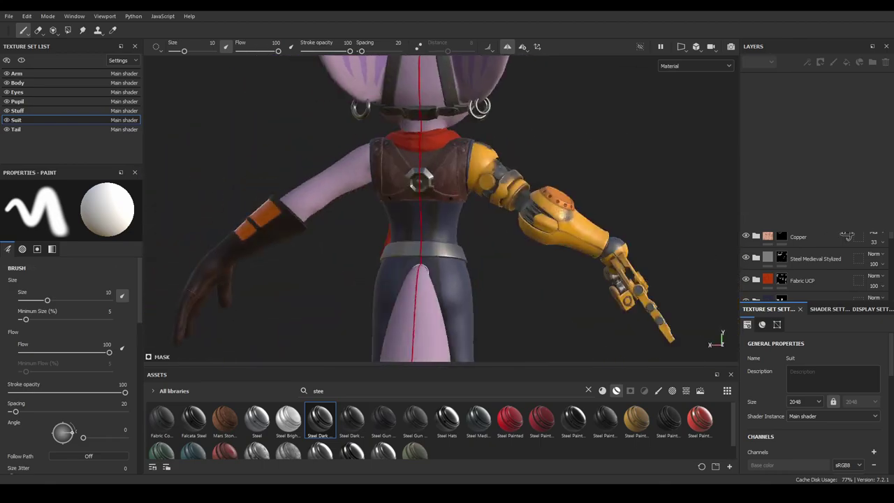
mouse_move(489, 150)
alt+mouse_down()
mouse_move(545, 149)
mouse_move(419, 167)
mouse_move(477, 203)
alt+mouse_up()
scroll(419, 168, down, 5)
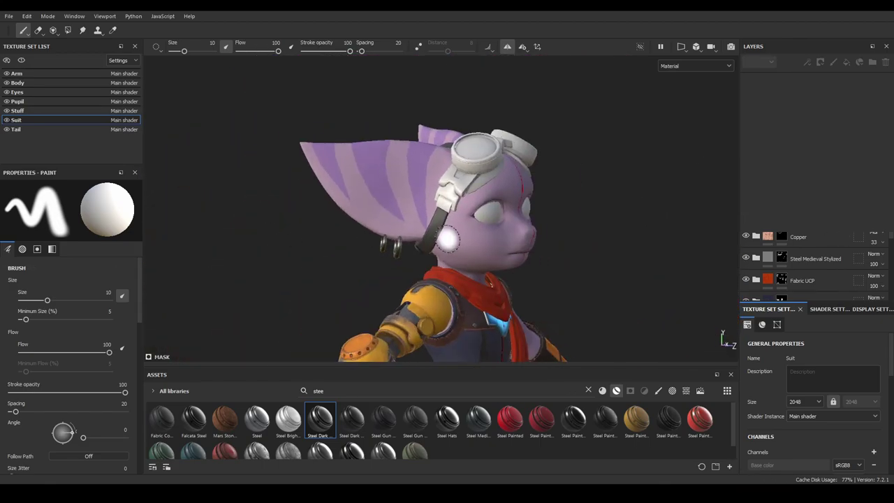
click(17, 111)
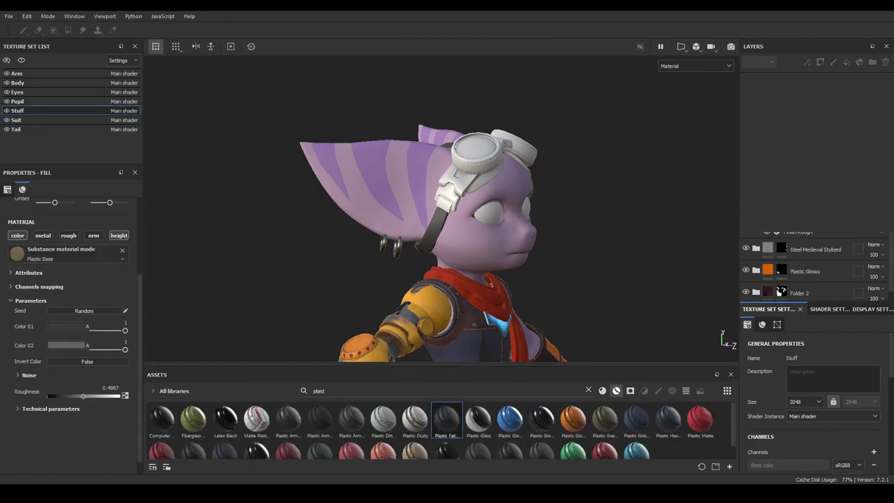
Add a dark Plastic Armor layer masked to the goggle lens UV shell with Polygon Fill
drag(352, 419, 704, 136)
click(68, 30)
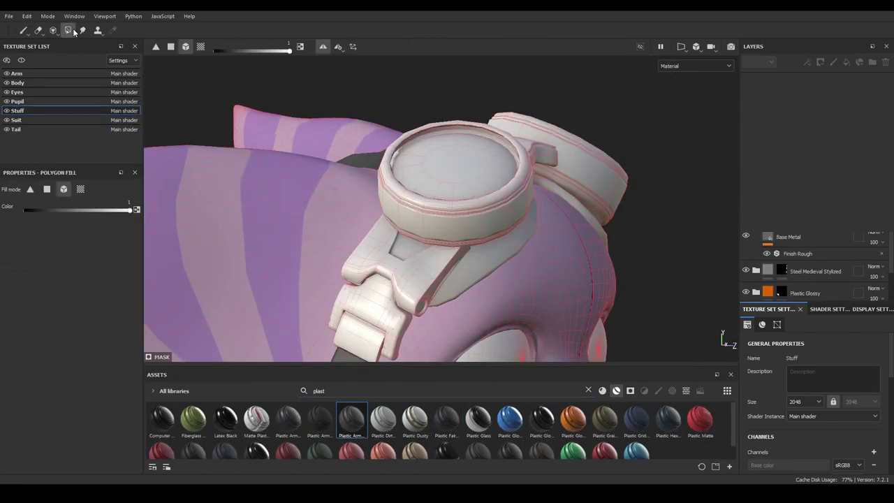
key(F3)
scroll(451, 190, up, 5)
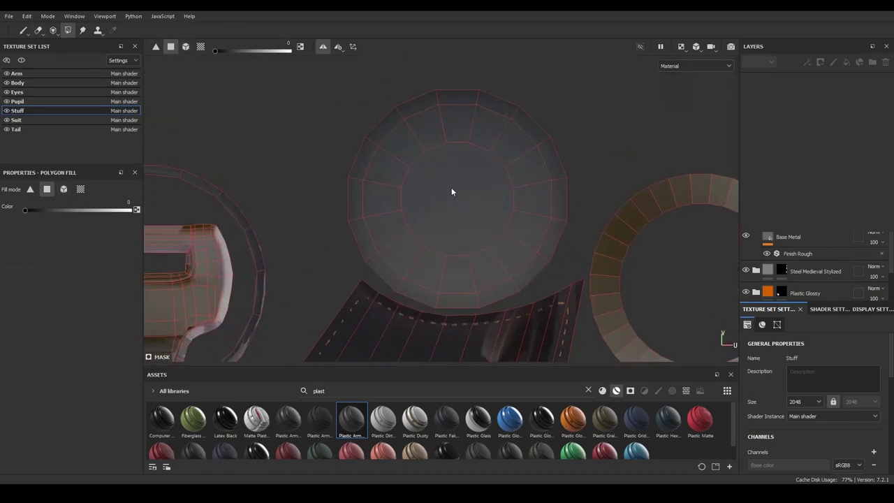
click(451, 191)
key(F2)
alt+drag(489, 231, 527, 239)
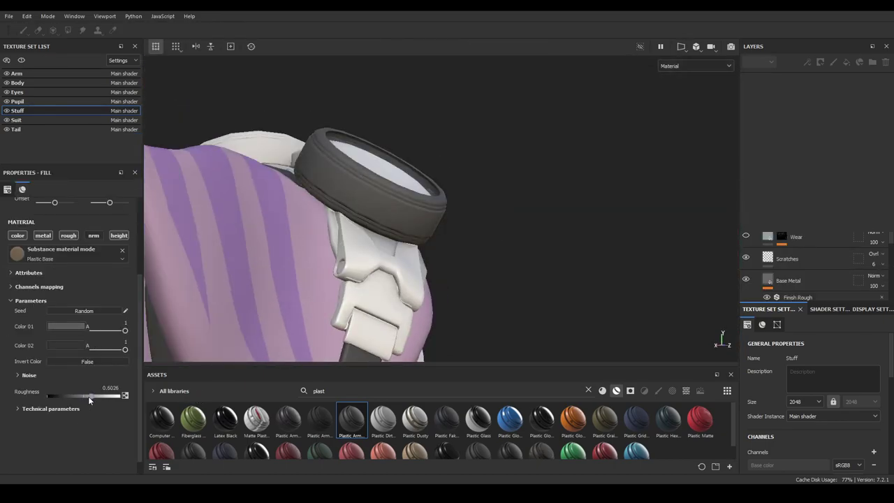
Lower the Plastic Armor roughness to about 0.48
drag(88, 396, 80, 396)
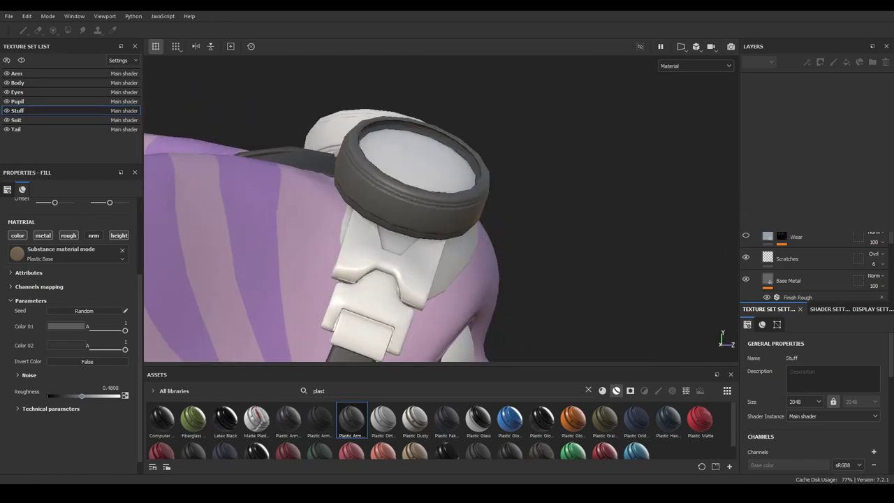
scroll(803, 259, up, 3)
click(818, 309)
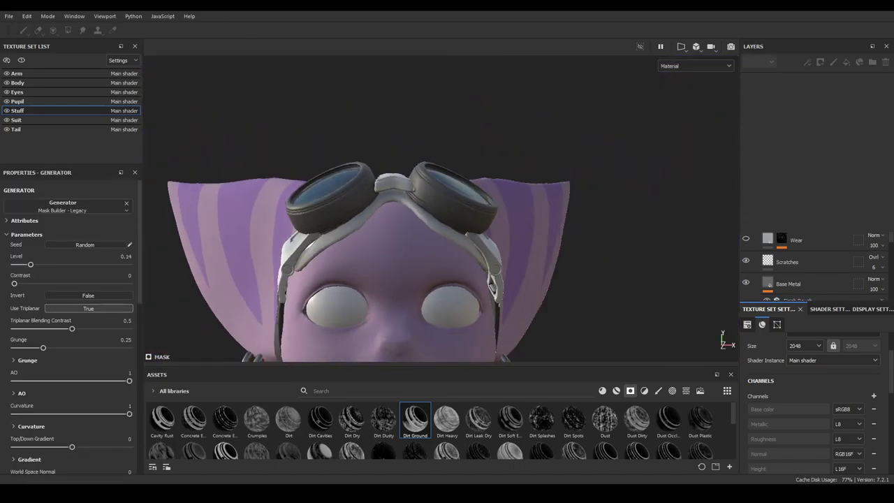
Select the Steel Medieval Stylized layer in the Suit texture set, viewing the side of the head
key(4)
alt+drag(391, 224, 508, 225)
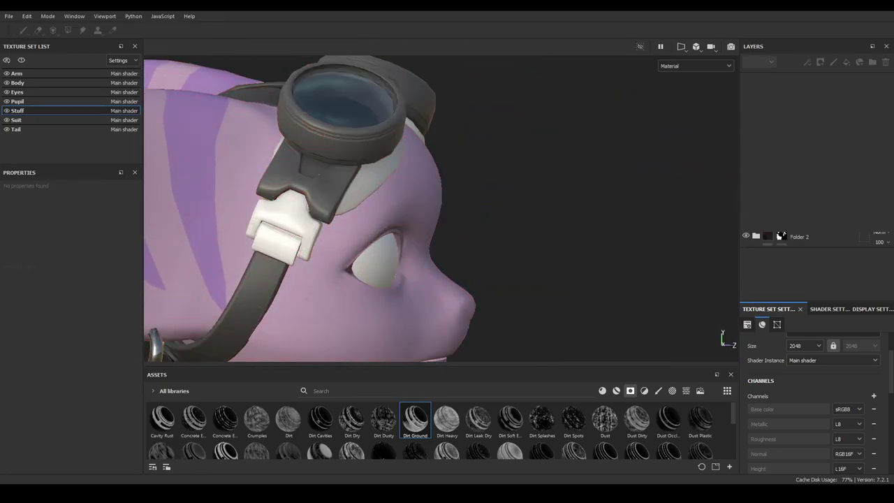
click(42, 120)
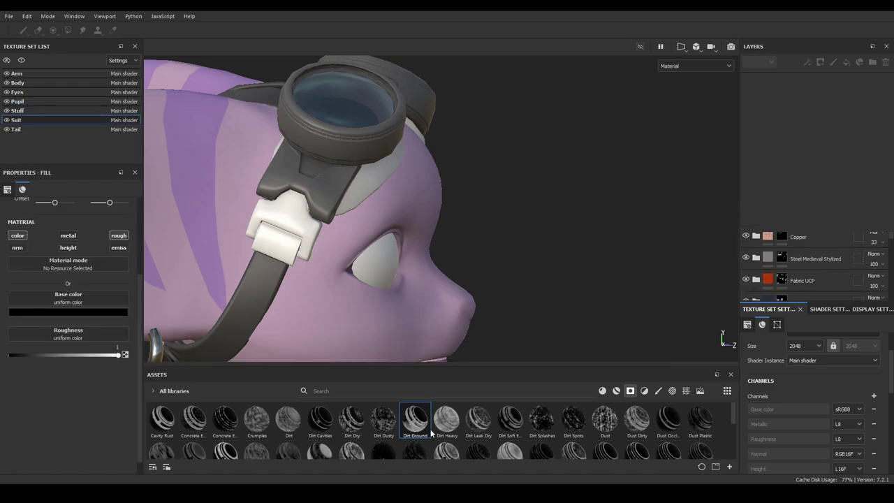
click(773, 259)
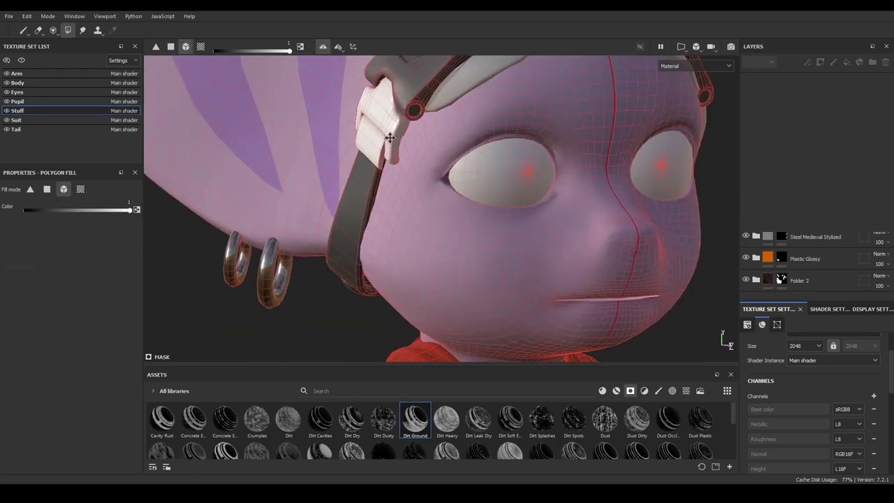
scroll(410, 217, up, 3)
alt+drag(410, 218, 315, 209)
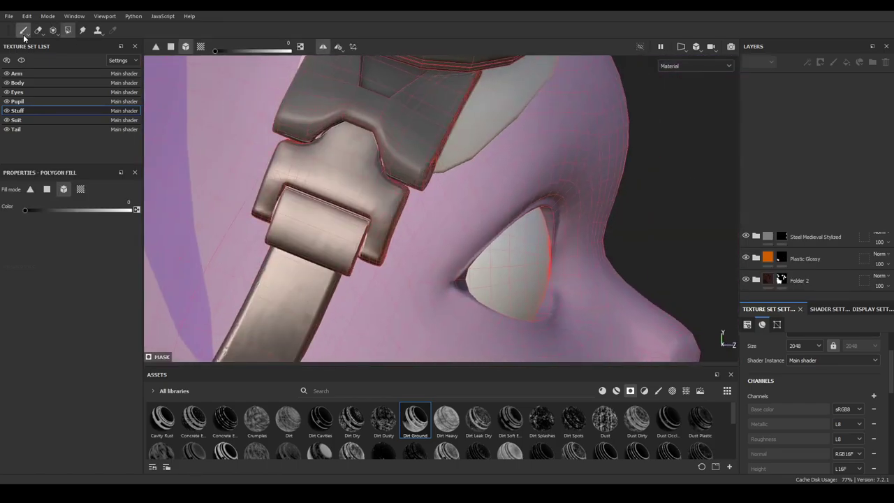
click(23, 30)
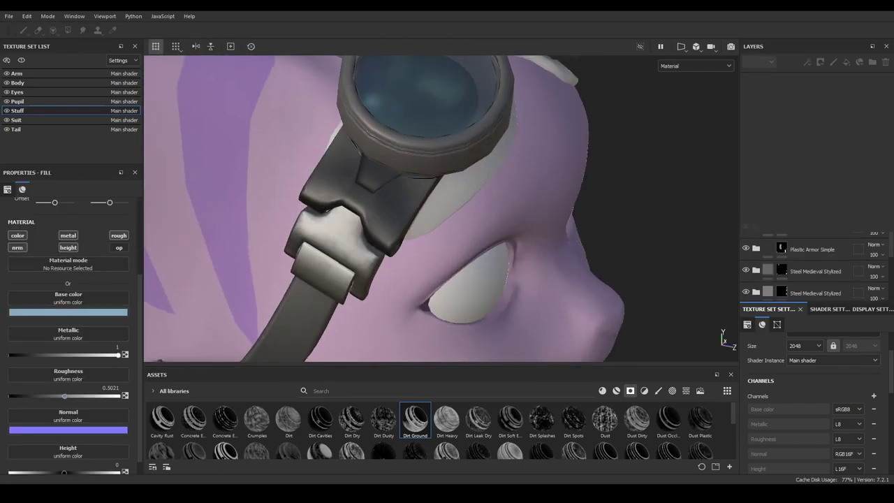
Restrict the fill to colour only and lower its Metallic to 0.94 on the buckle
click(18, 236)
drag(117, 319, 110, 319)
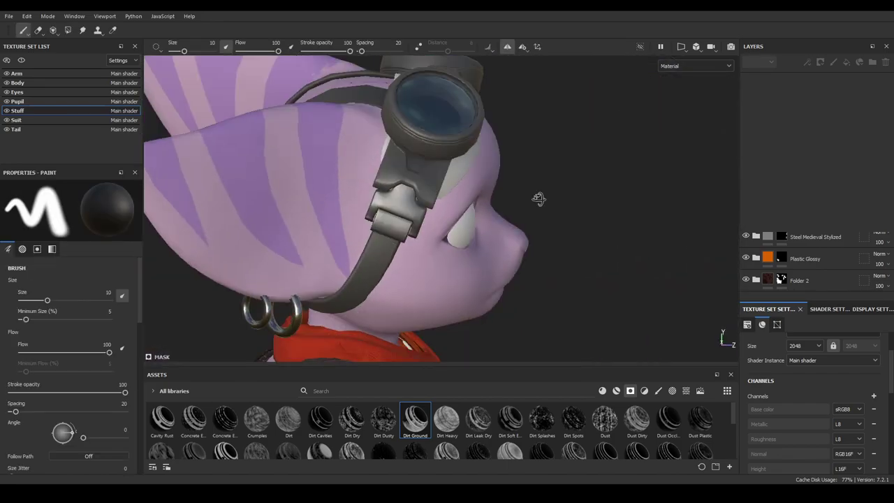
click(67, 250)
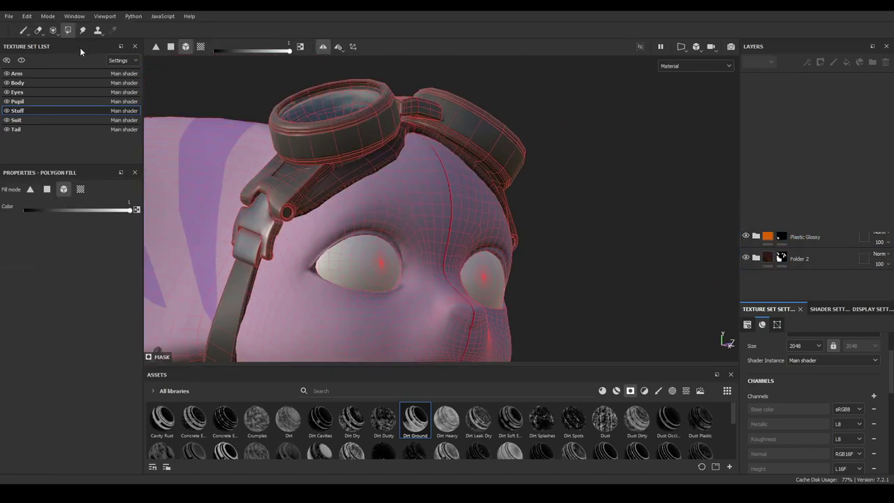
mouse_move(515, 159)
alt+mouse_down()
mouse_move(531, 262)
mouse_move(520, 216)
mouse_move(433, 186)
mouse_move(491, 207)
mouse_move(459, 191)
mouse_move(25, 121)
alt+mouse_up()
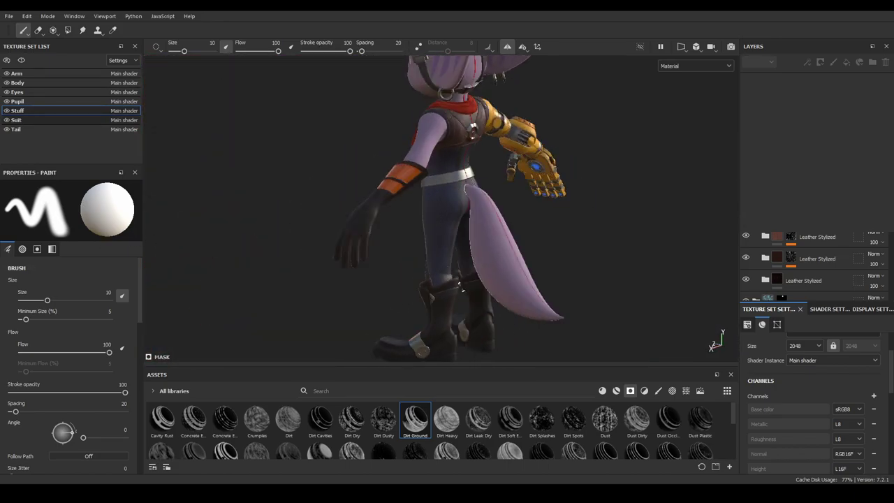
Select Folder 3 in the Suit set and paint the leg stripe with a 0.96 brush
click(16, 120)
scroll(479, 172, up, 5)
key(4)
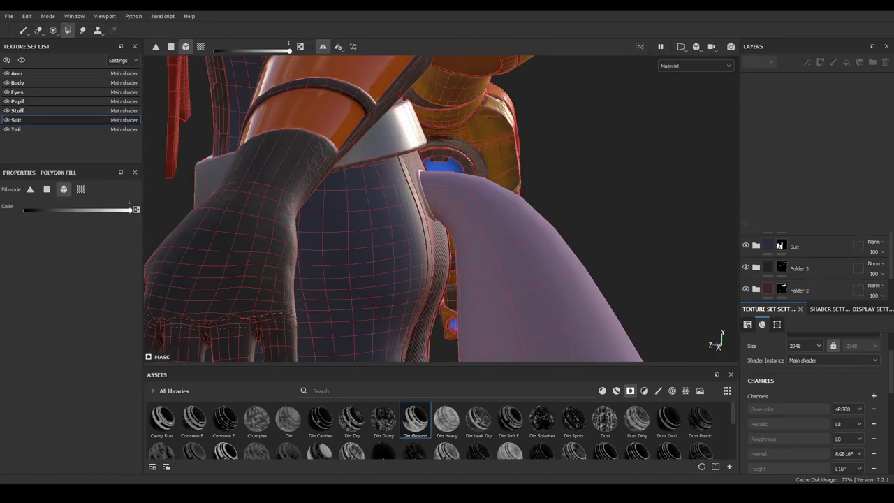
click(804, 241)
mouse_move(435, 179)
alt+mouse_down()
mouse_move(498, 189)
mouse_move(604, 234)
alt+mouse_up()
key(1)
scroll(524, 208, up, 5)
ctrl+right_drag(523, 207, 451, 178)
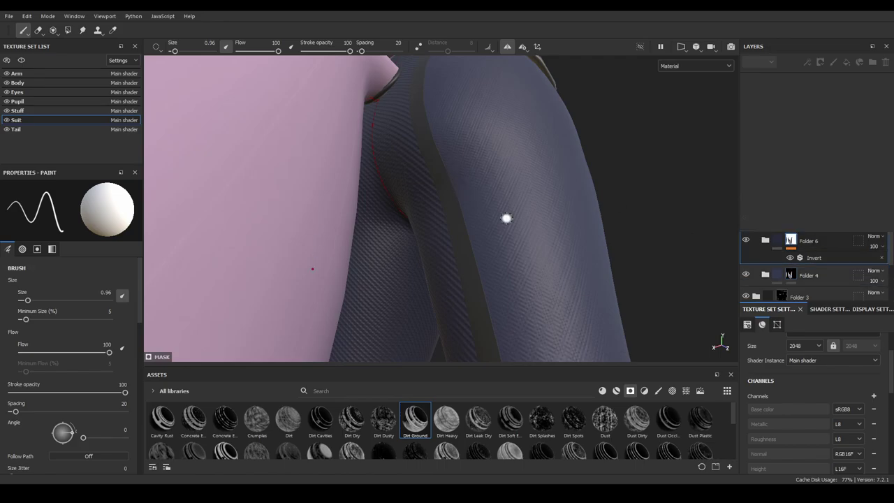
mouse_move(507, 217)
alt+right_down()
mouse_move(565, 299)
mouse_move(533, 180)
mouse_move(467, 184)
alt+right_up()
alt+drag(468, 184, 509, 192)
scroll(811, 273, down, 3)
Search the assets for 'rub', clear the search, and select the Tail texture set
click(489, 390)
text(rub)
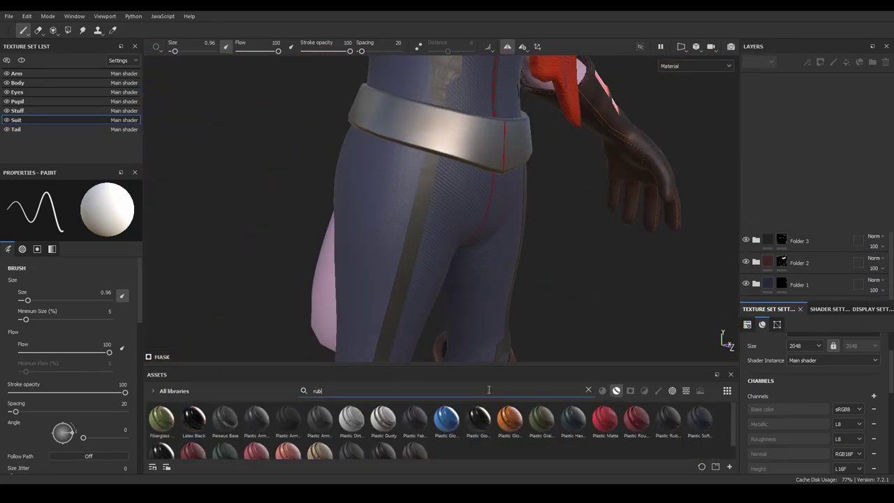
scroll(643, 216, up, 5)
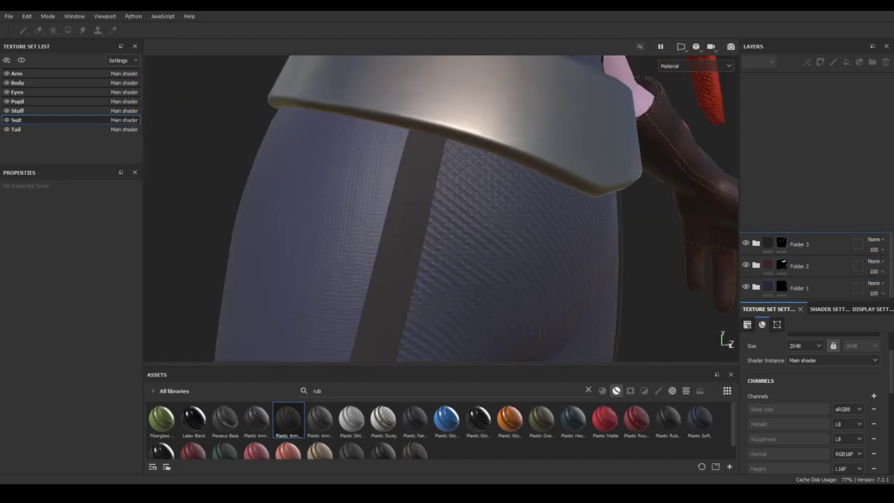
click(630, 390)
scroll(593, 261, down, 5)
mouse_move(593, 261)
alt+mouse_down()
mouse_move(372, 225)
mouse_move(503, 232)
mouse_move(457, 265)
alt+mouse_up()
scroll(372, 226, down, 5)
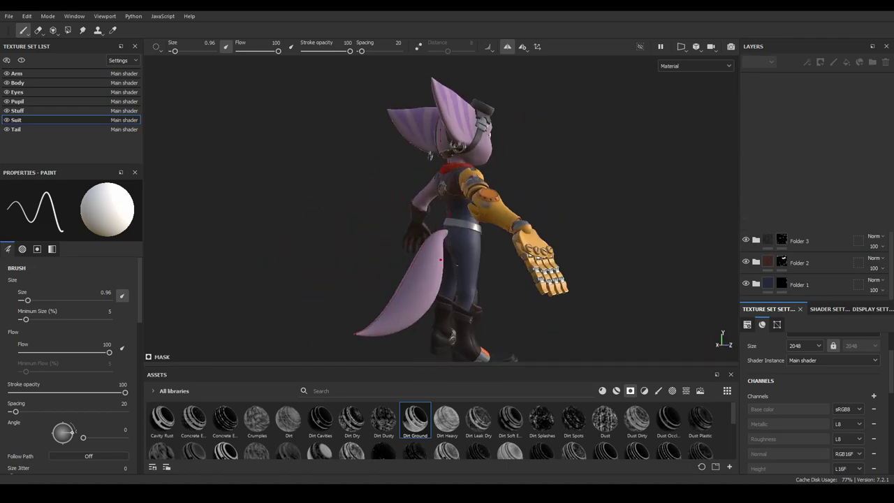
click(28, 83)
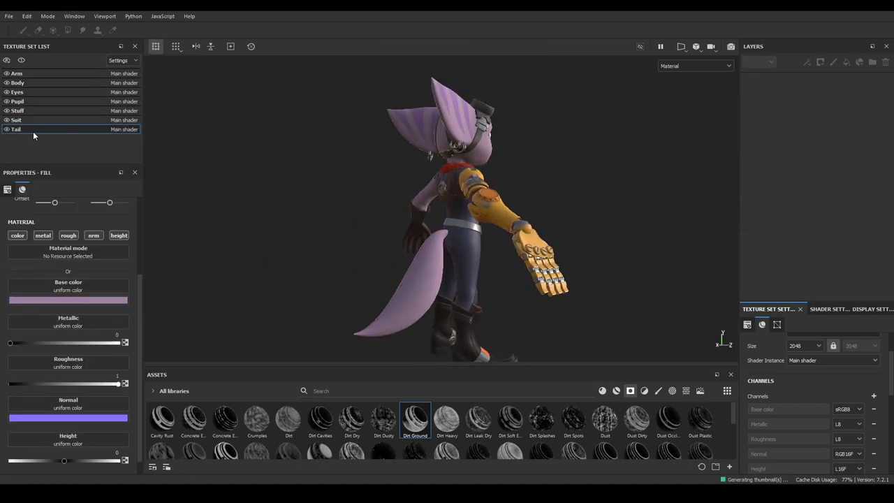
Paint darker purple stripe bands around the lilac tail with a brush of about size 6.89
key(1)
scroll(376, 252, up, 5)
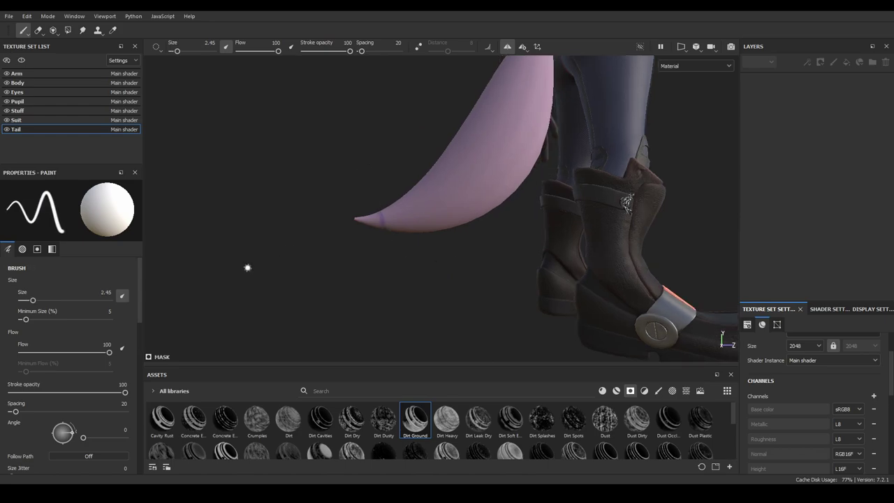
scroll(69, 363, down, 4)
mouse_move(389, 179)
alt+mouse_down()
mouse_move(478, 245)
mouse_move(439, 219)
mouse_move(389, 343)
mouse_move(507, 313)
mouse_move(437, 258)
mouse_move(484, 336)
mouse_move(419, 136)
alt+mouse_up()
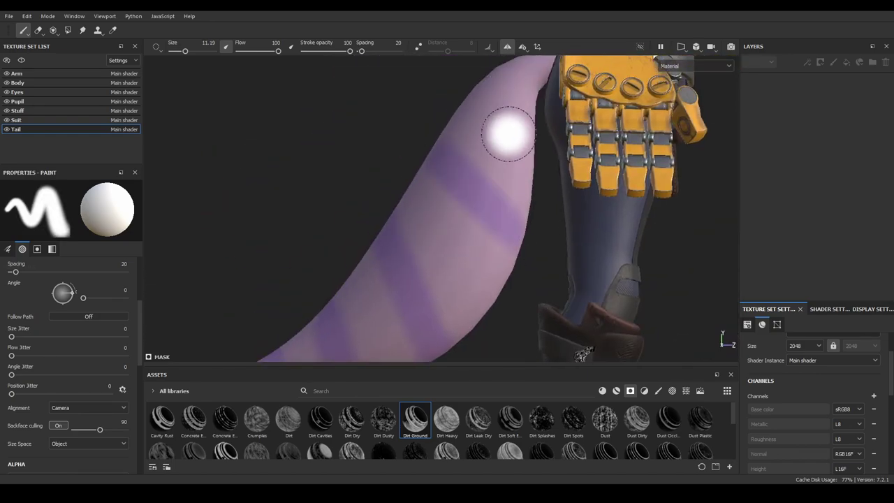
mouse_move(406, 227)
alt+mouse_down()
mouse_move(470, 202)
mouse_move(404, 179)
alt+mouse_up()
mouse_move(496, 309)
alt+mouse_down()
mouse_move(479, 264)
mouse_move(397, 193)
mouse_move(414, 206)
mouse_move(489, 203)
alt+mouse_up()
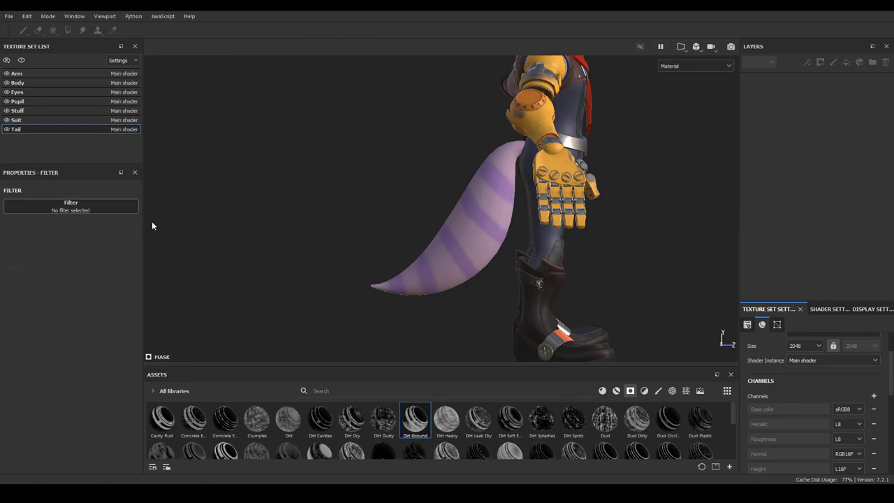
Raise the Blur filter intensity to 1.79 to soften the stripes, then select the Eyes texture set
mouse_move(37, 253)
mouse_down()
mouse_move(121, 252)
mouse_move(48, 252)
mouse_up()
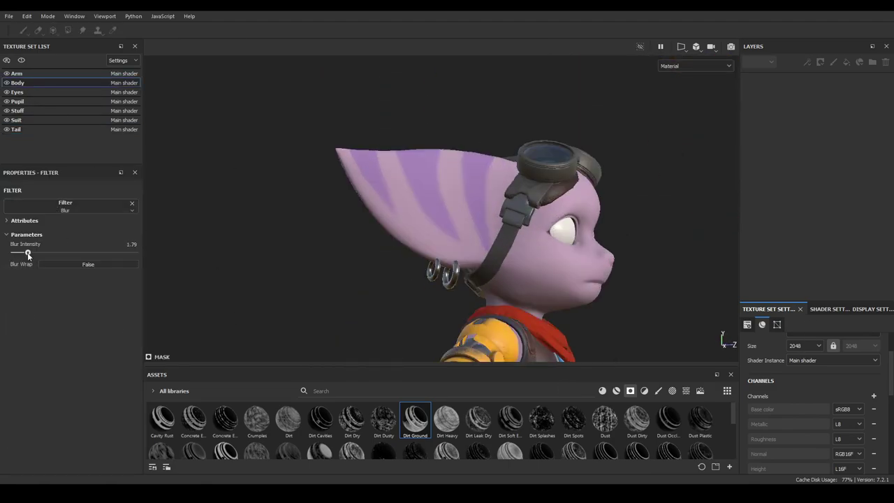
click(17, 93)
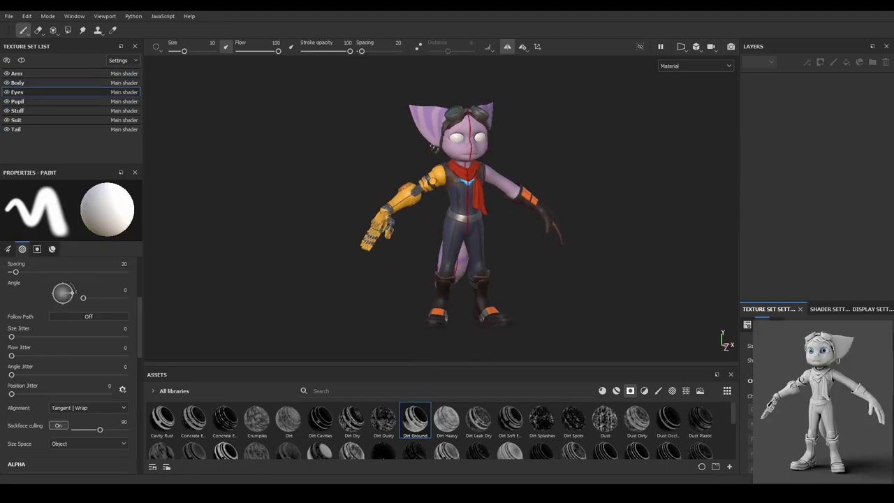